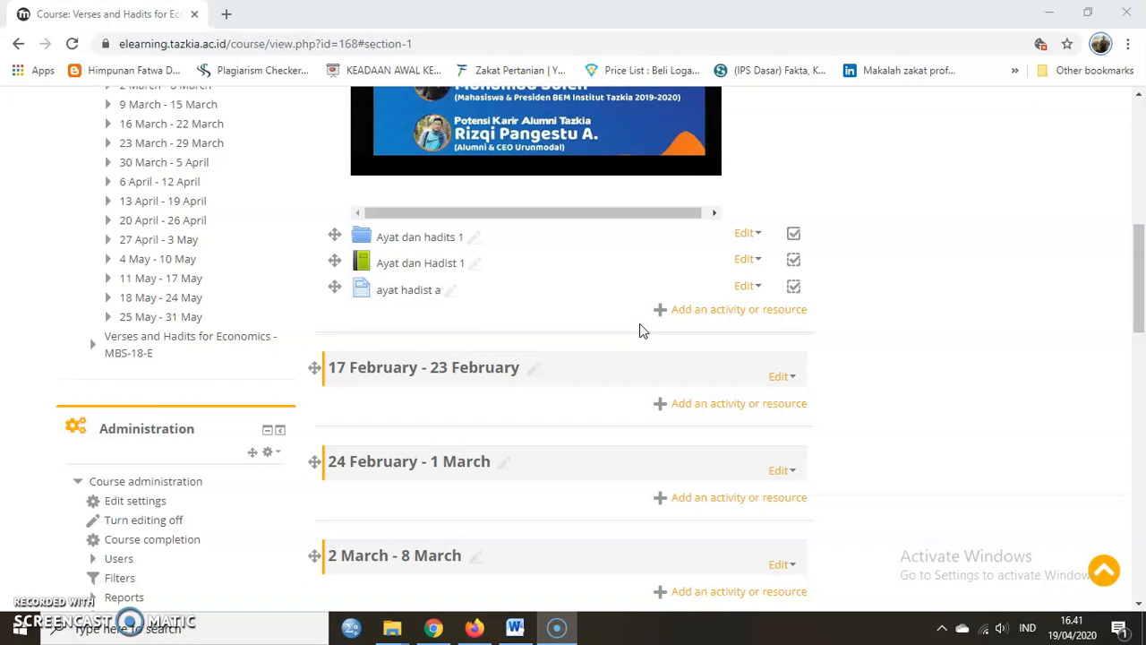
- Turn the course's editing mode off and back on
left_click(678, 319)
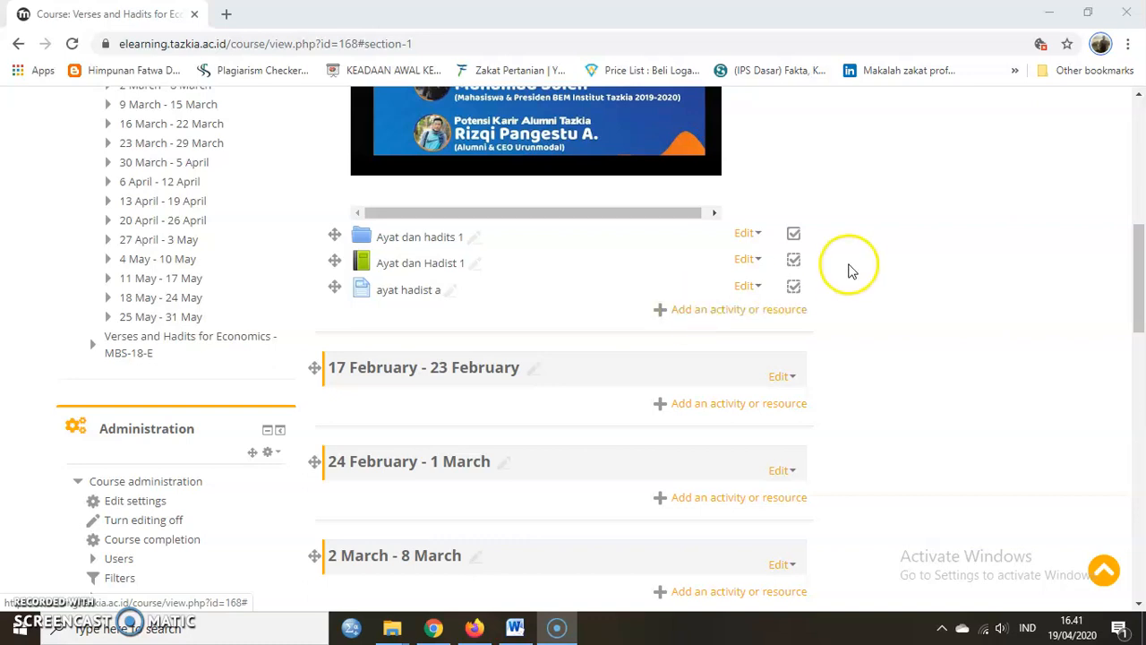
scroll(851, 268, "up", 3)
scroll(851, 268, "down", 2)
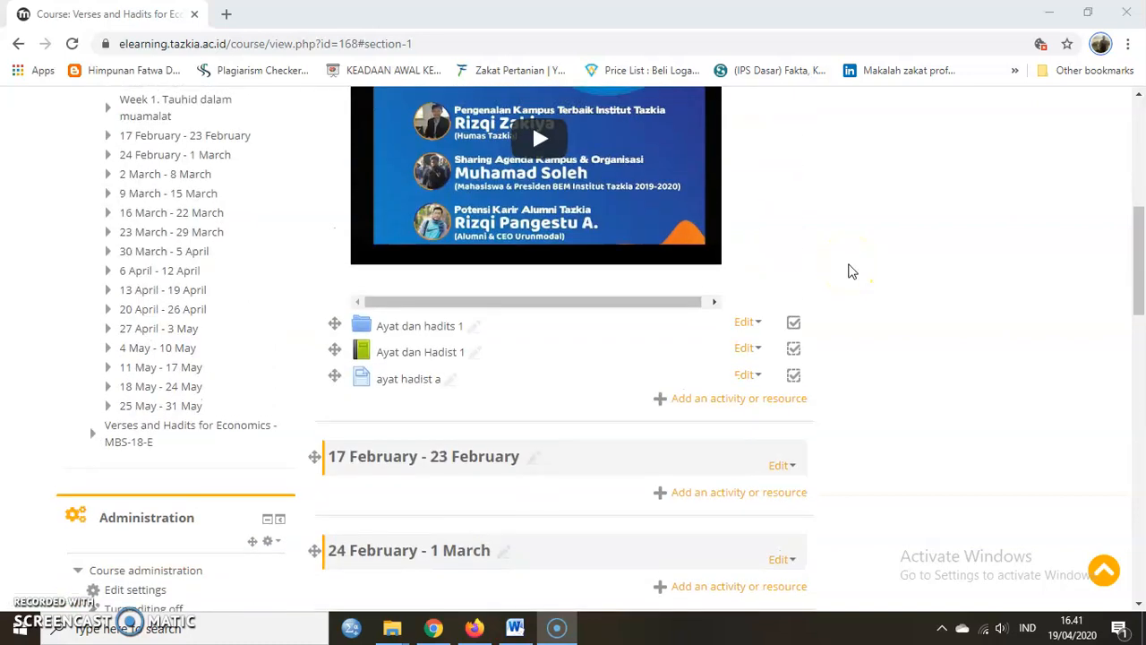
scroll(851, 268, "up", 5)
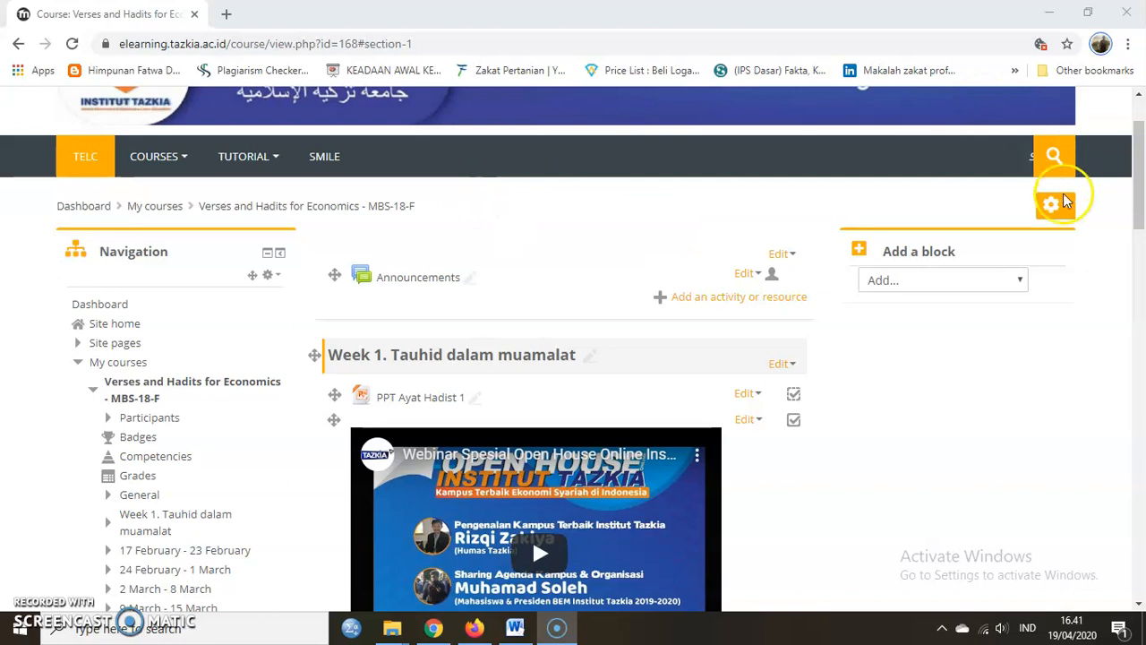
left_click(1053, 209)
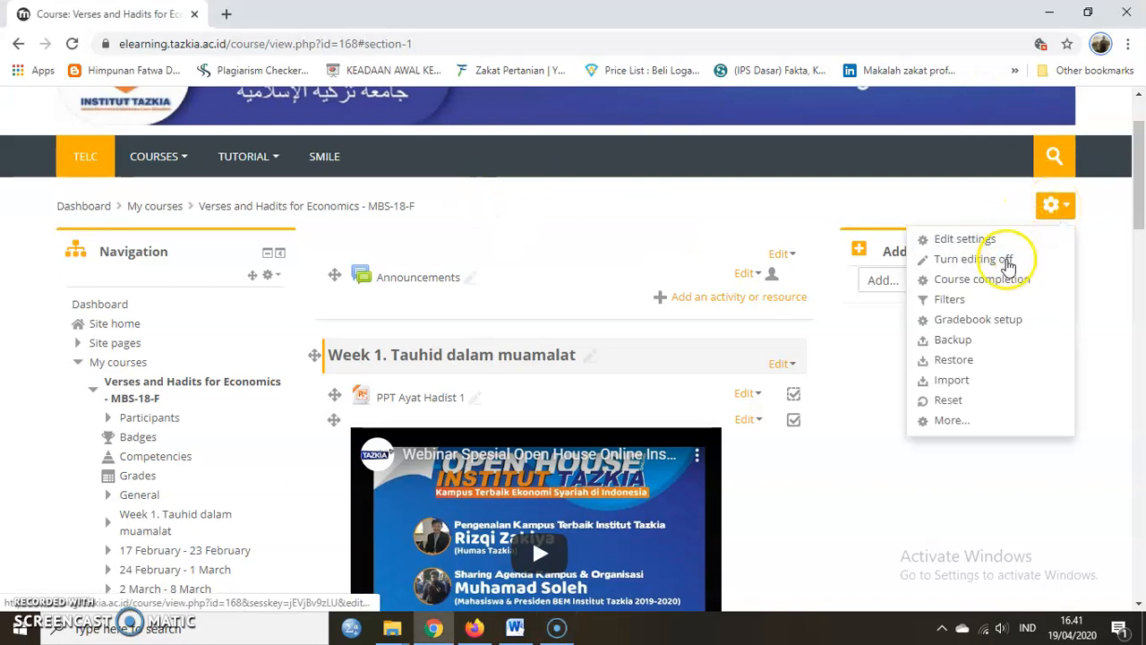
left_click(1002, 259)
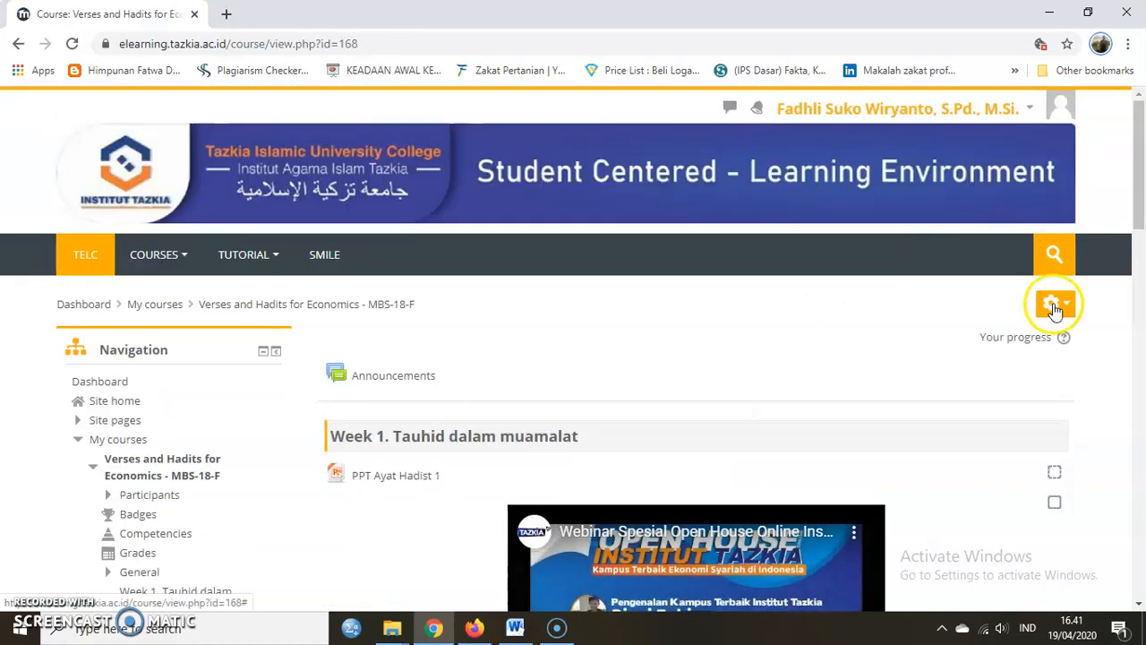
left_click(1054, 309)
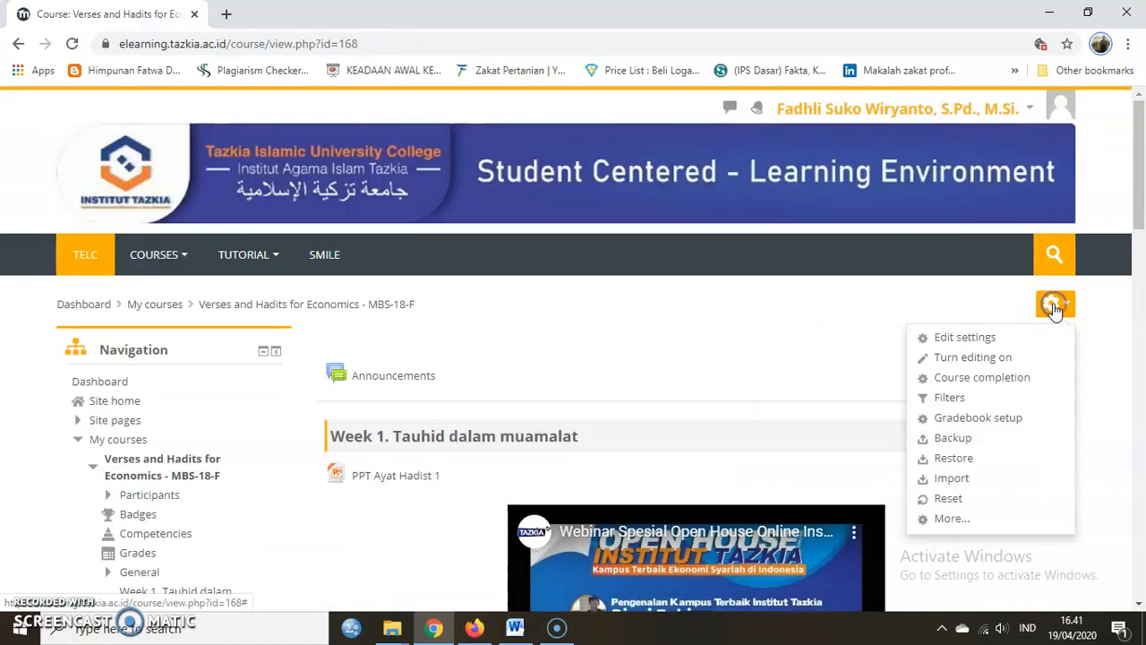
left_click(998, 363)
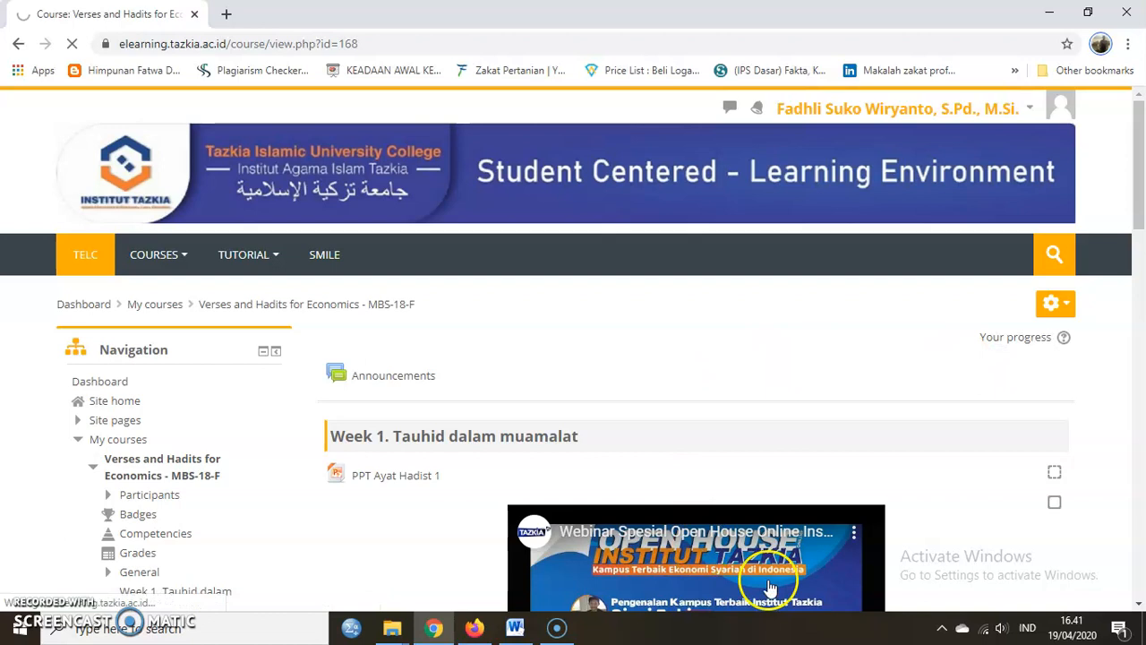
- Add a new Assignment activity to the Week 1. Tauhid dalam muamalat section
scroll(738, 506, "down", 5)
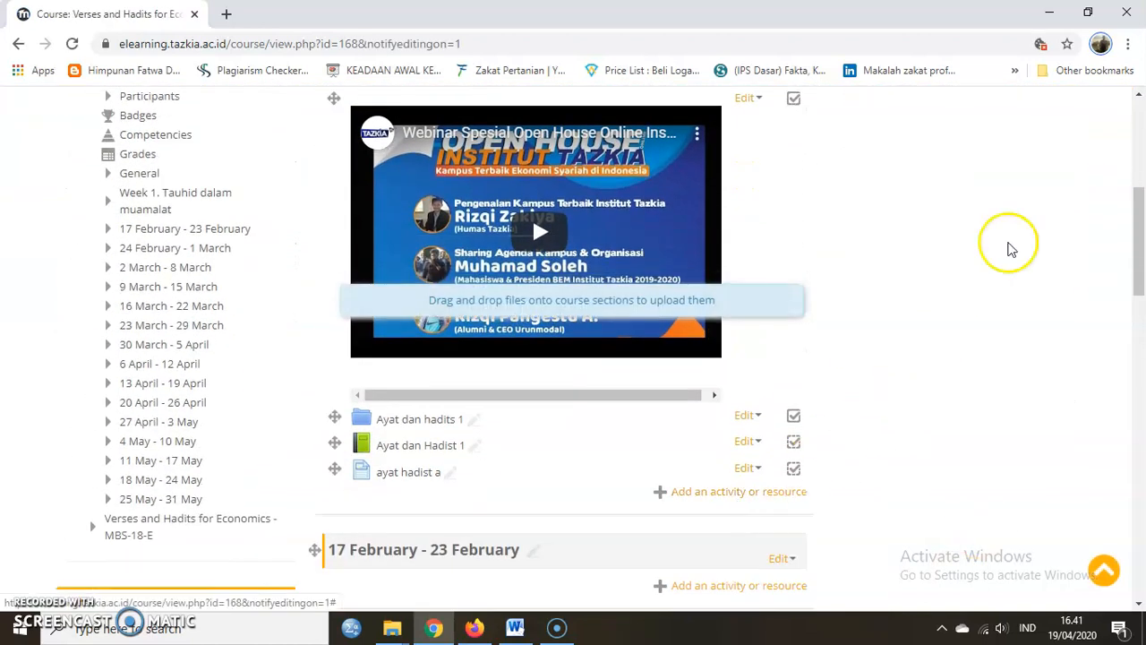
scroll(817, 330, "down", 2)
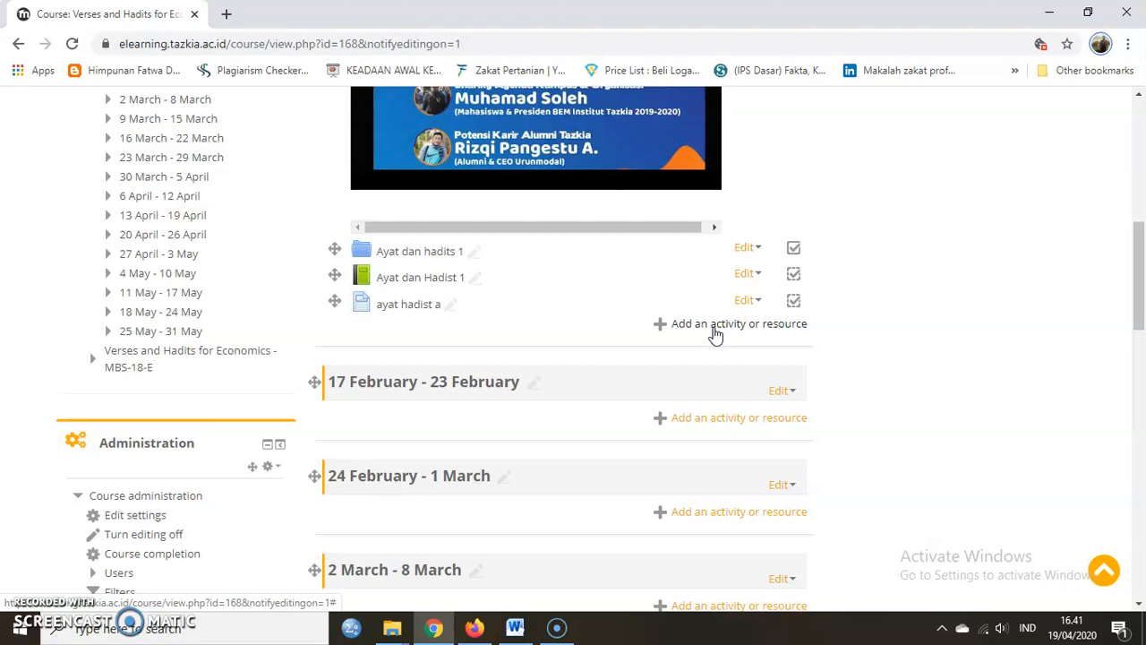
left_click(685, 328)
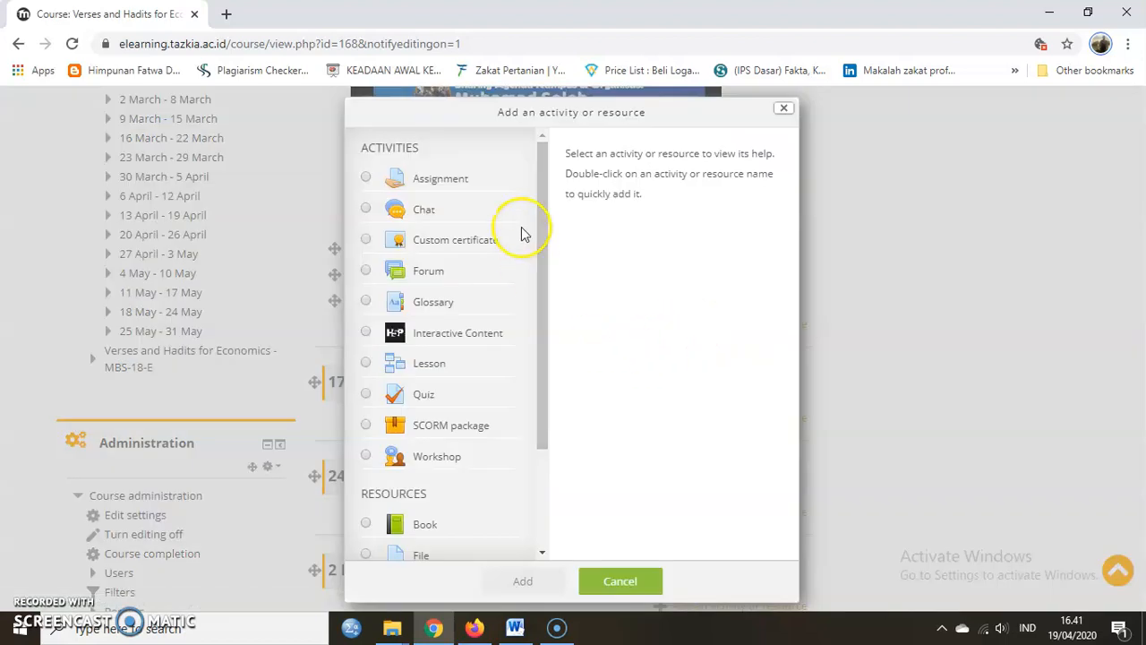
left_click(430, 184)
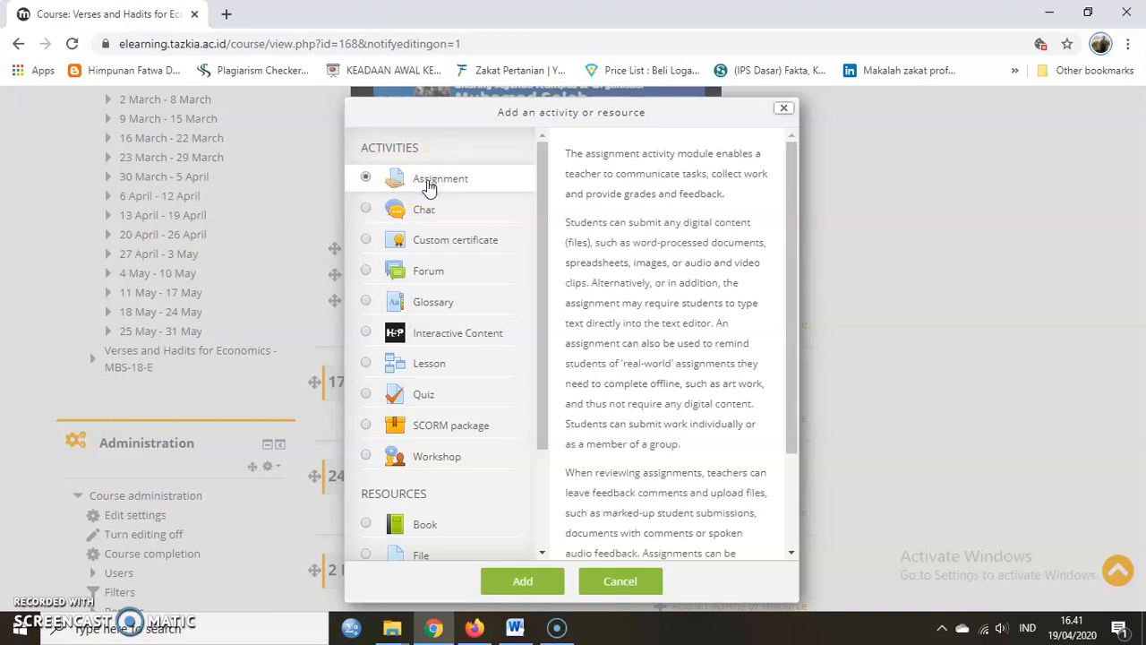
left_click(536, 577)
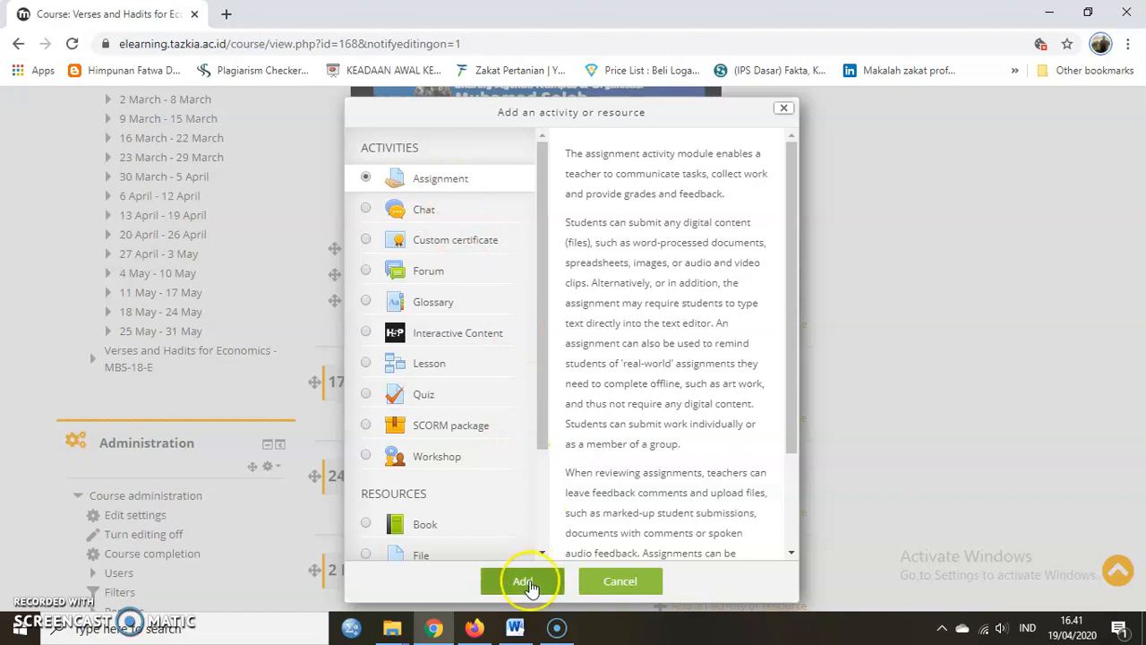
double_click(486, 185)
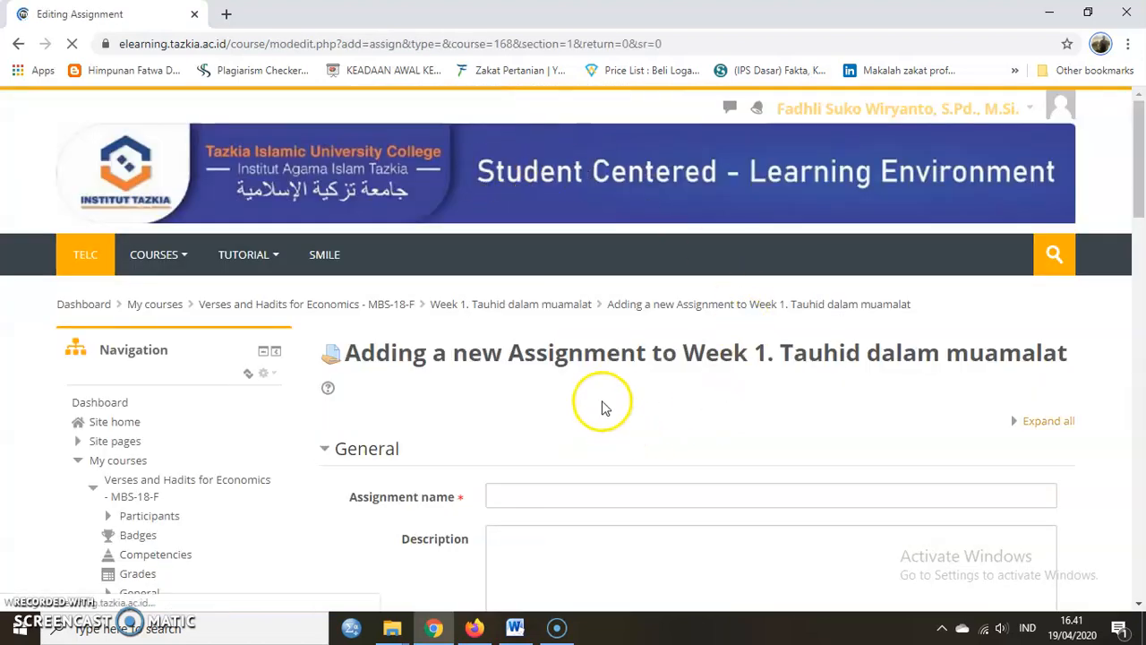
- Name the new assignment "resume week 1"
scroll(617, 367, "down", 1)
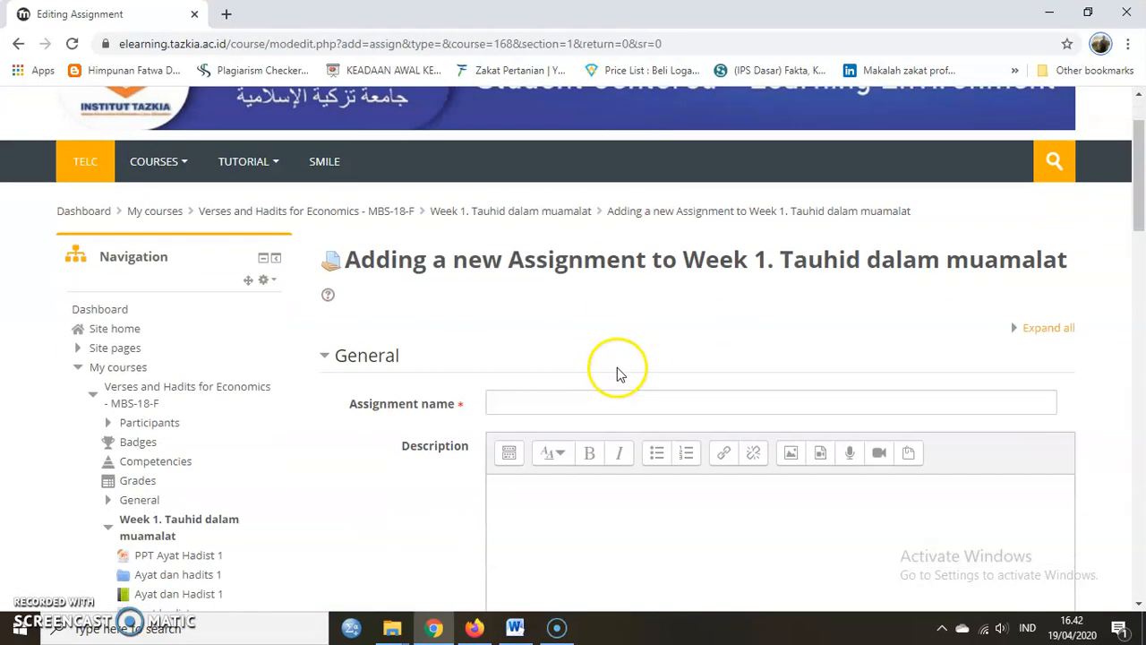
scroll(617, 374, "down", 1)
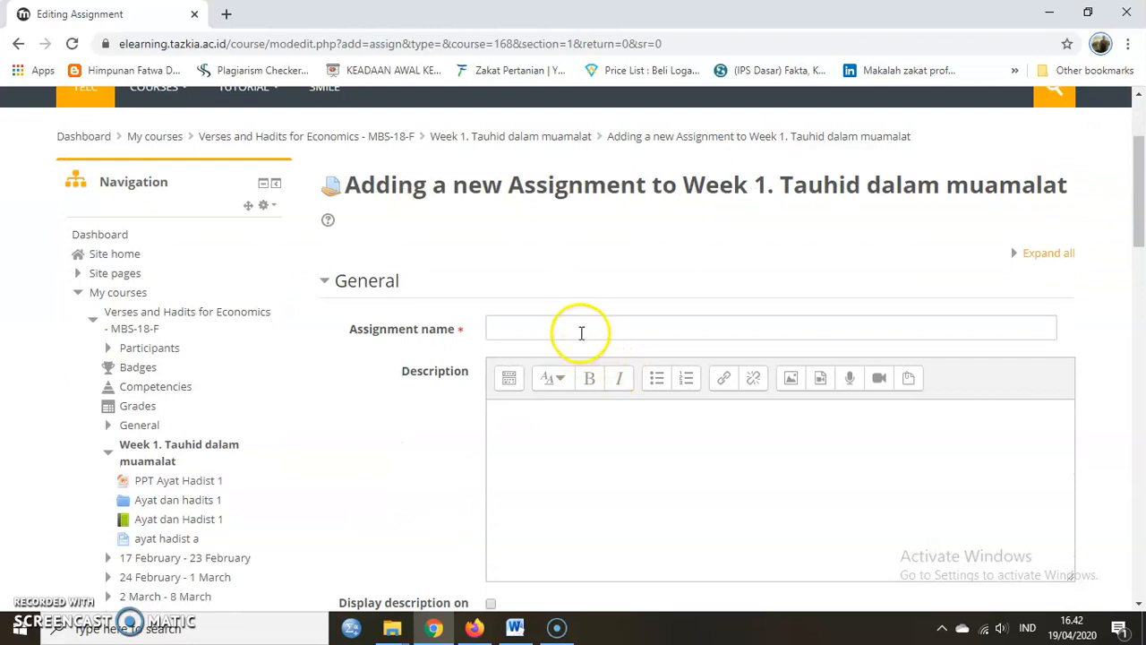
left_click(555, 330)
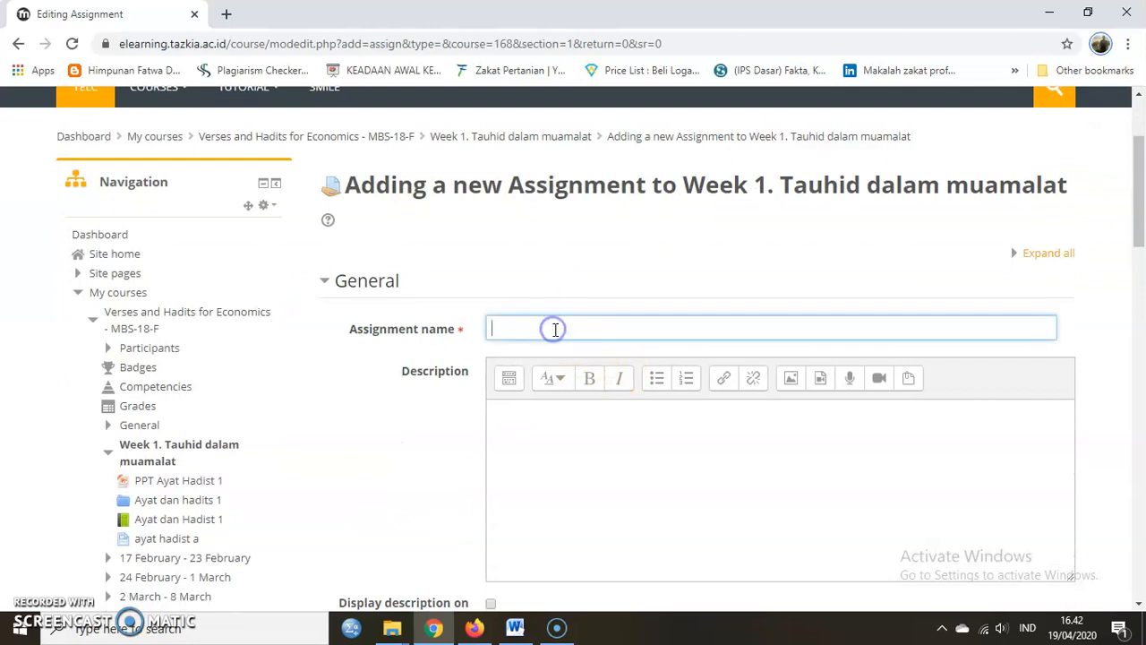
left_click(562, 326)
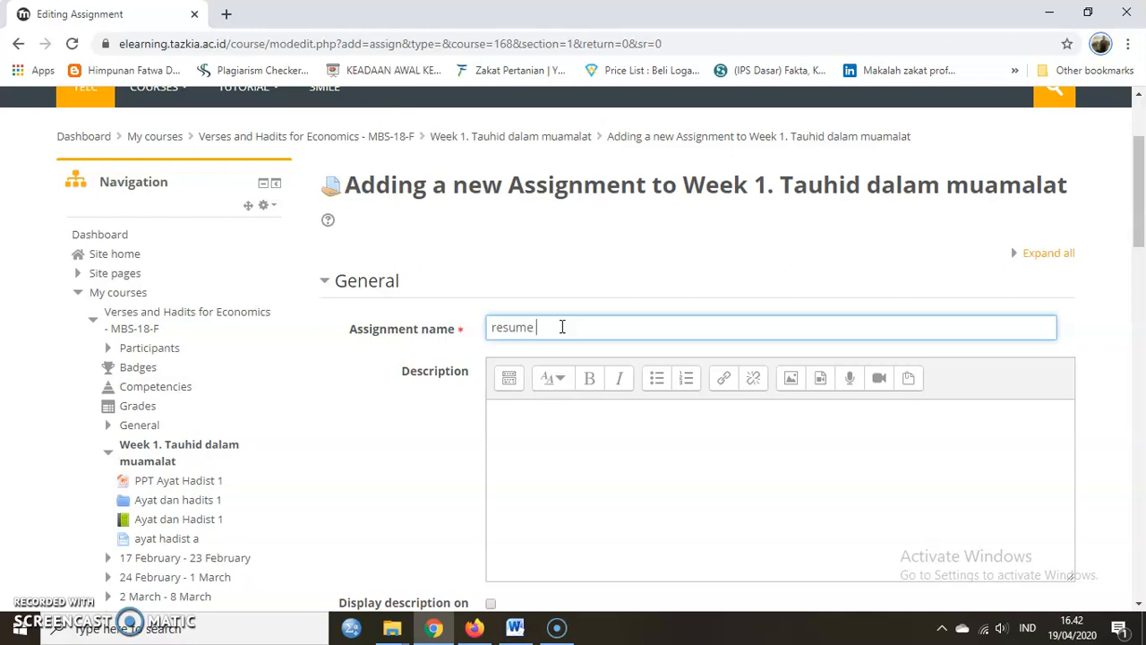
left_click(538, 416)
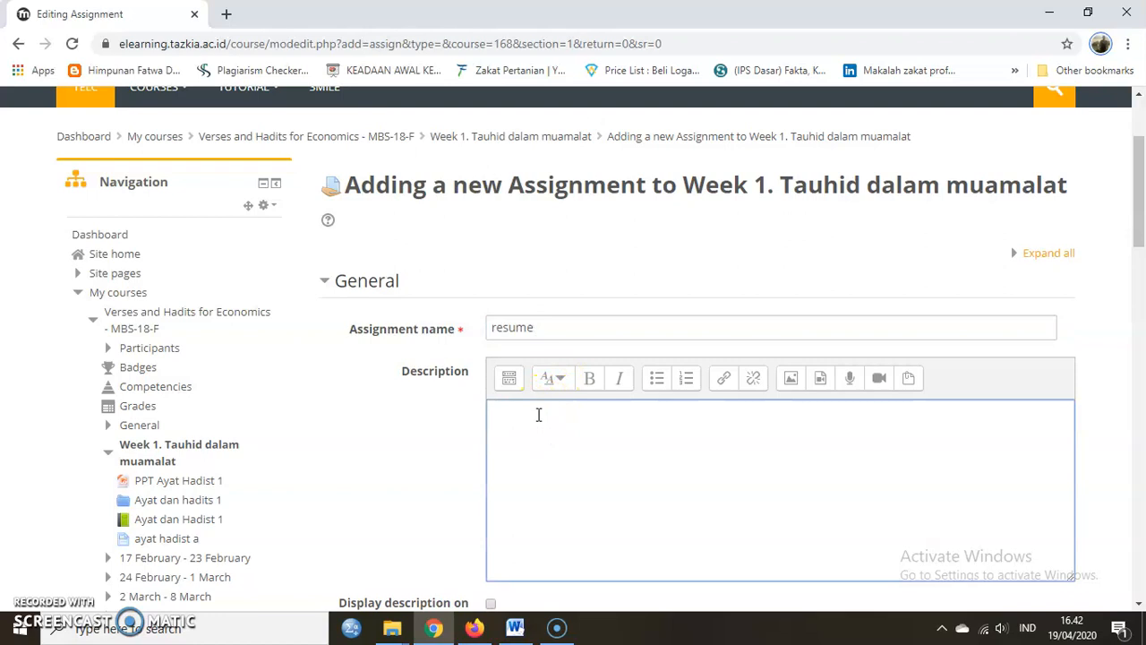
left_click(571, 329)
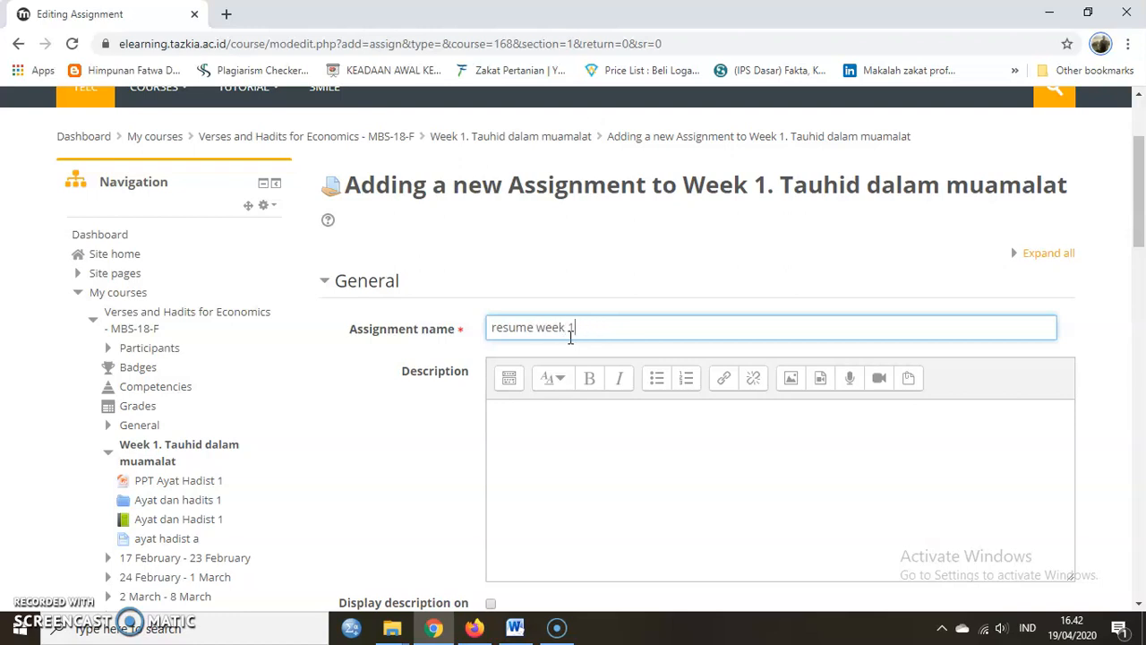
- Examine the assignment's Description, Display description on course page and Additional files settings, down to Availability
left_click(583, 422)
scroll(584, 420, "down", 1)
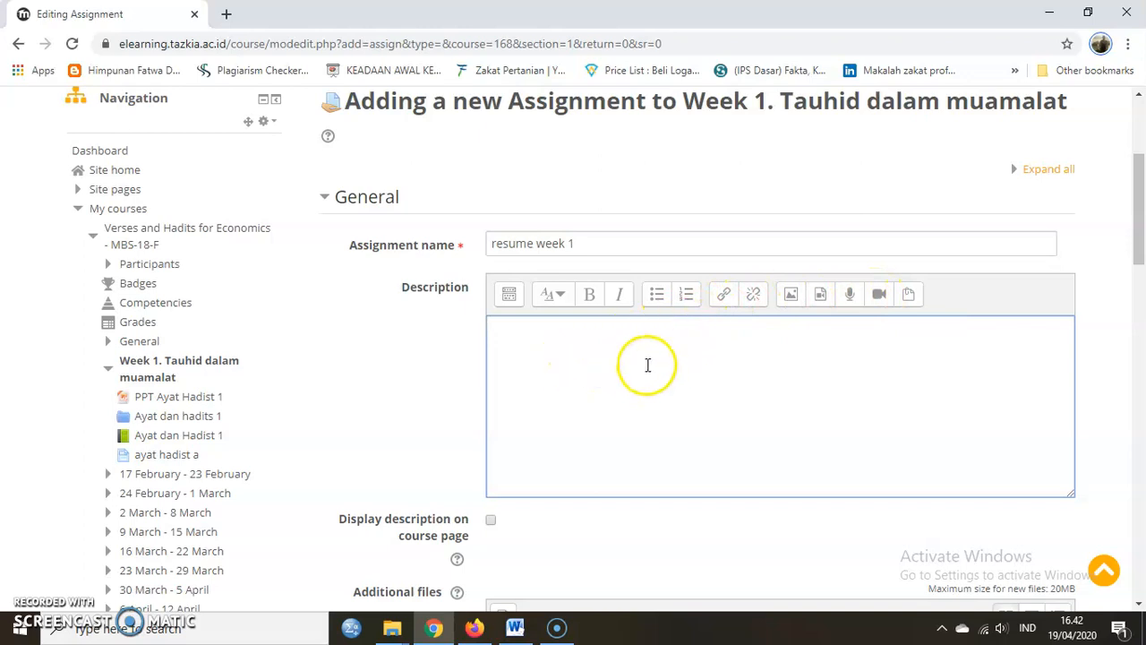
scroll(644, 365, "down", 1)
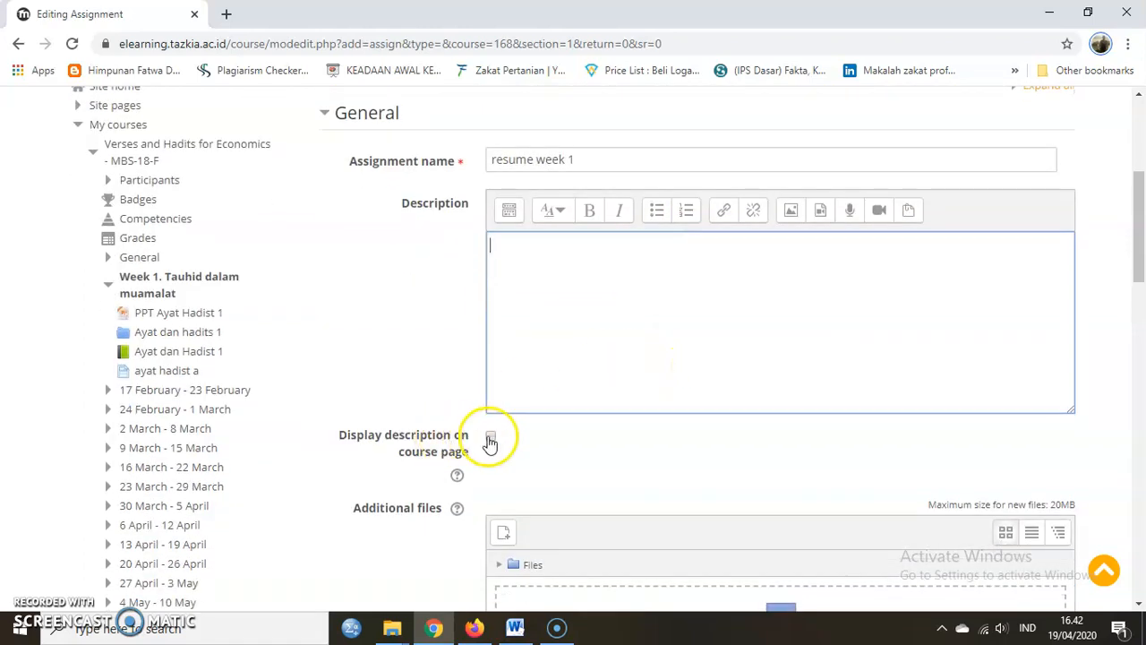
scroll(499, 435, "down", 2)
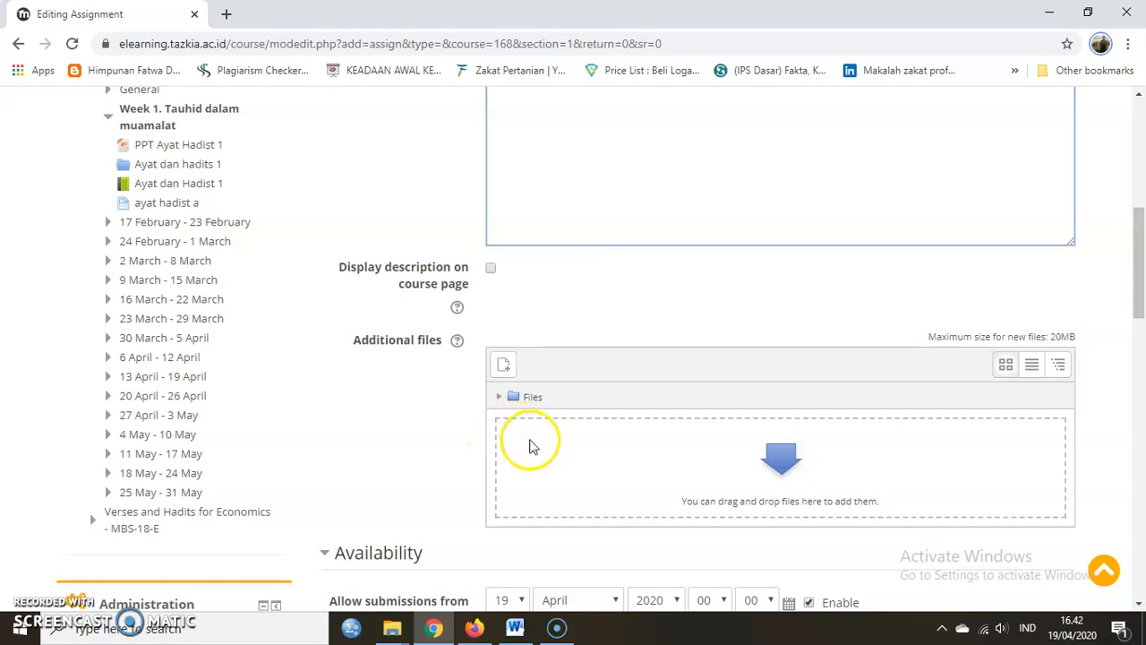
scroll(706, 183, "up", 1)
left_click(705, 183)
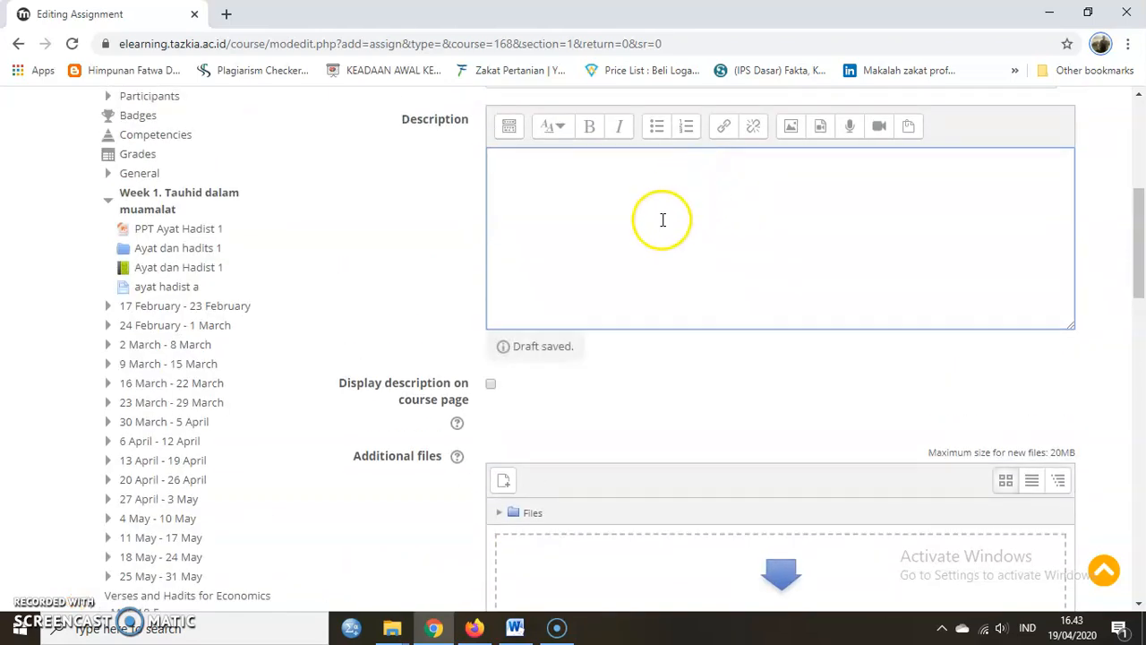
scroll(661, 266, "down", 1)
scroll(661, 265, "down", 1)
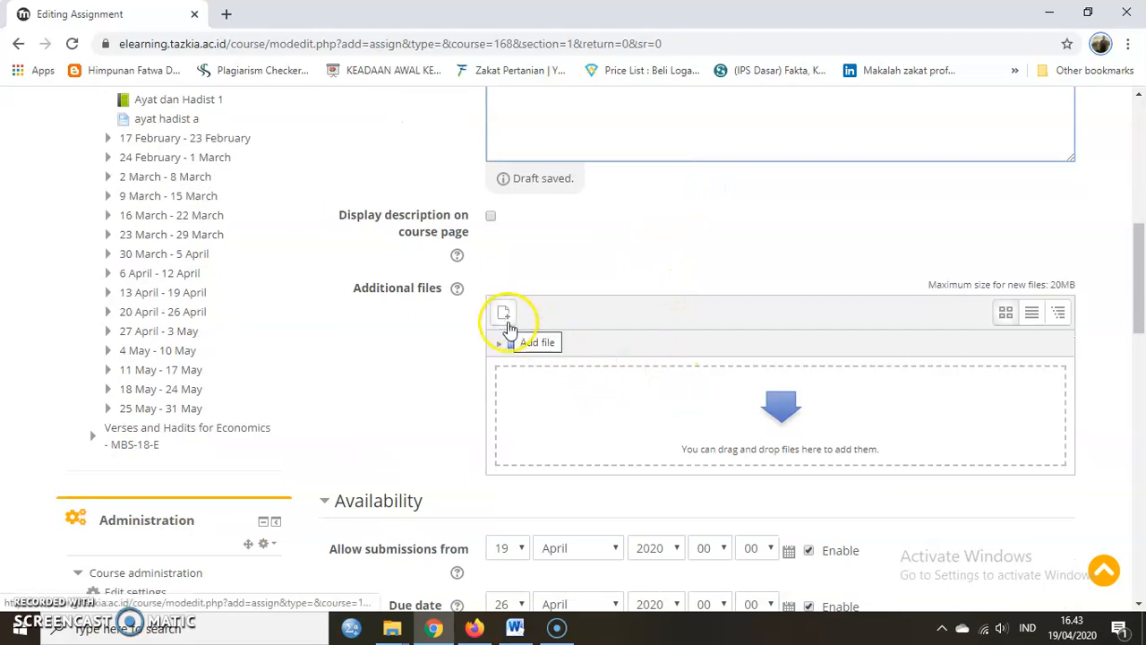
scroll(543, 385, "down", 1)
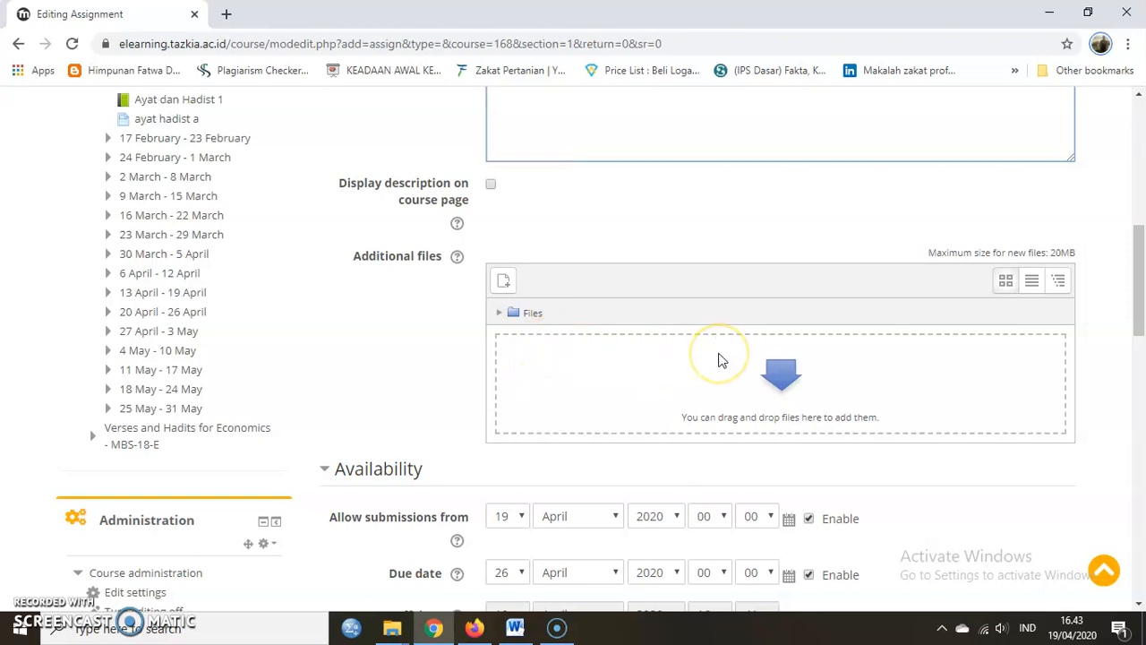
scroll(703, 349, "up", 3)
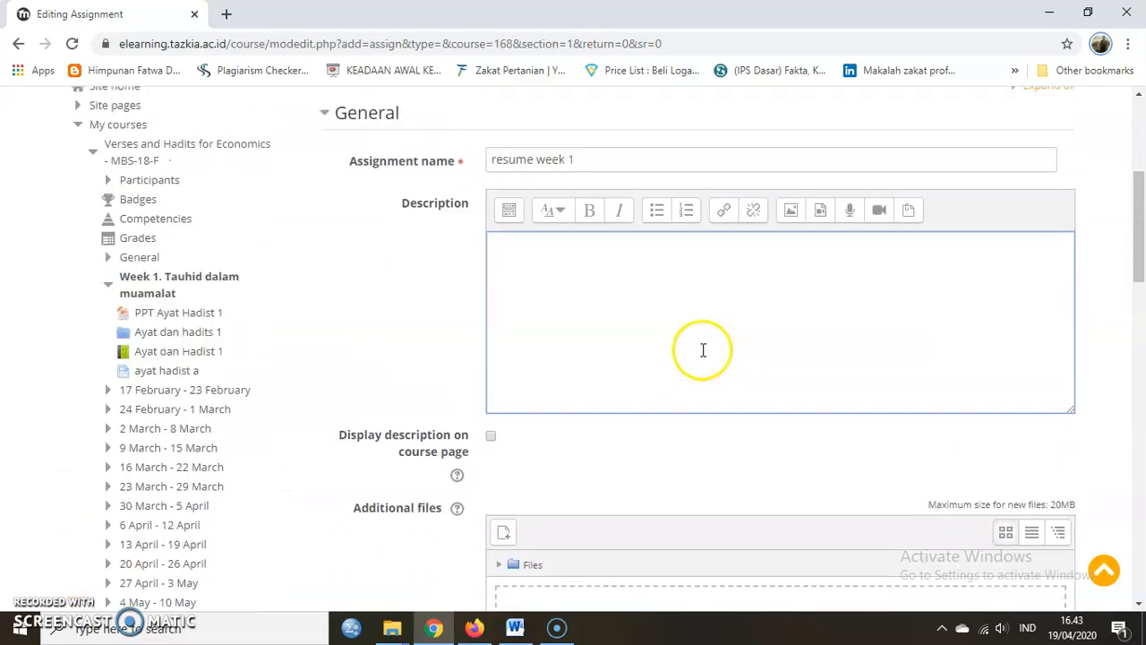
scroll(606, 404, "down", 3)
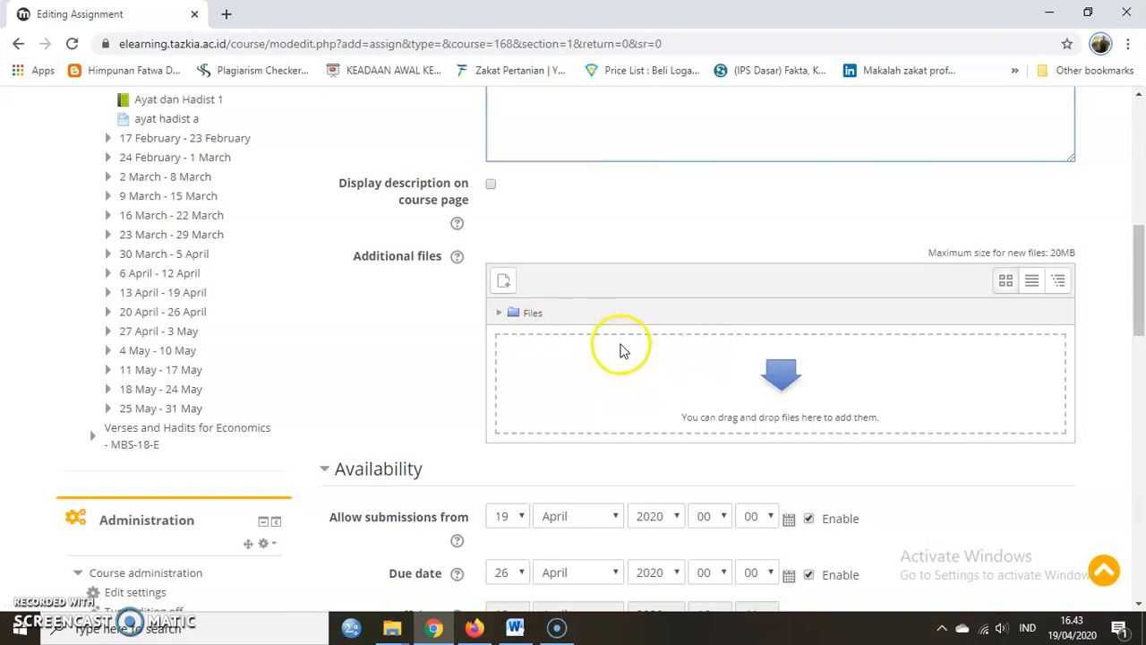
scroll(525, 300, "down", 2)
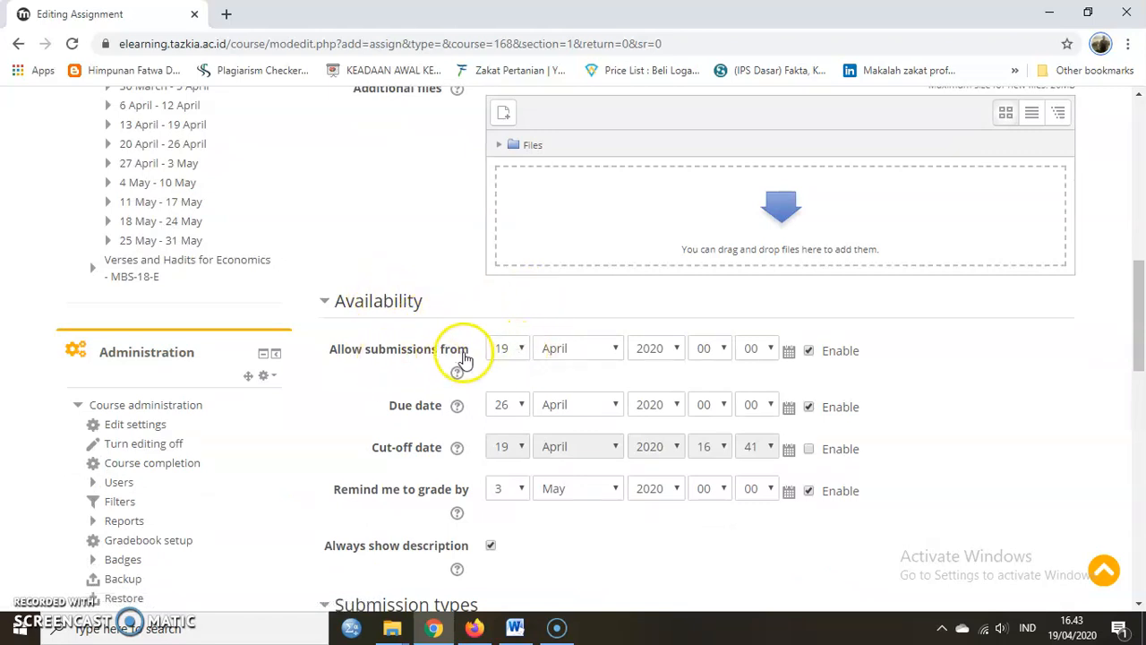
- Try switching the Allow submissions from and Cut-off date availability options, restoring each to its original state
left_click(524, 355)
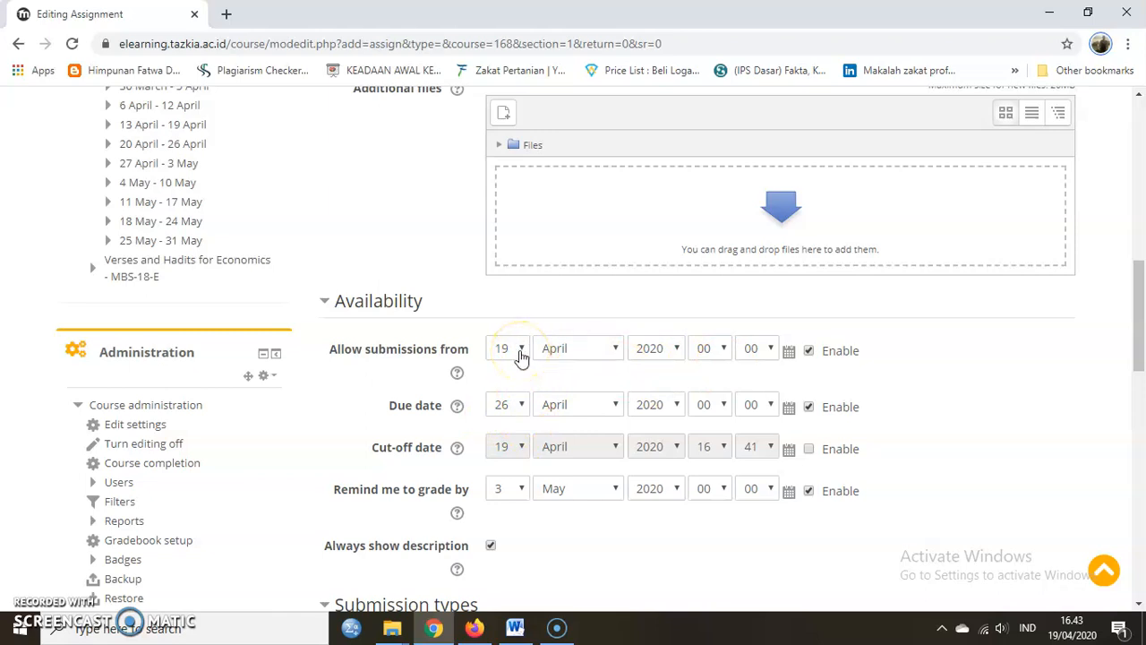
left_click(810, 353)
left_click(811, 353)
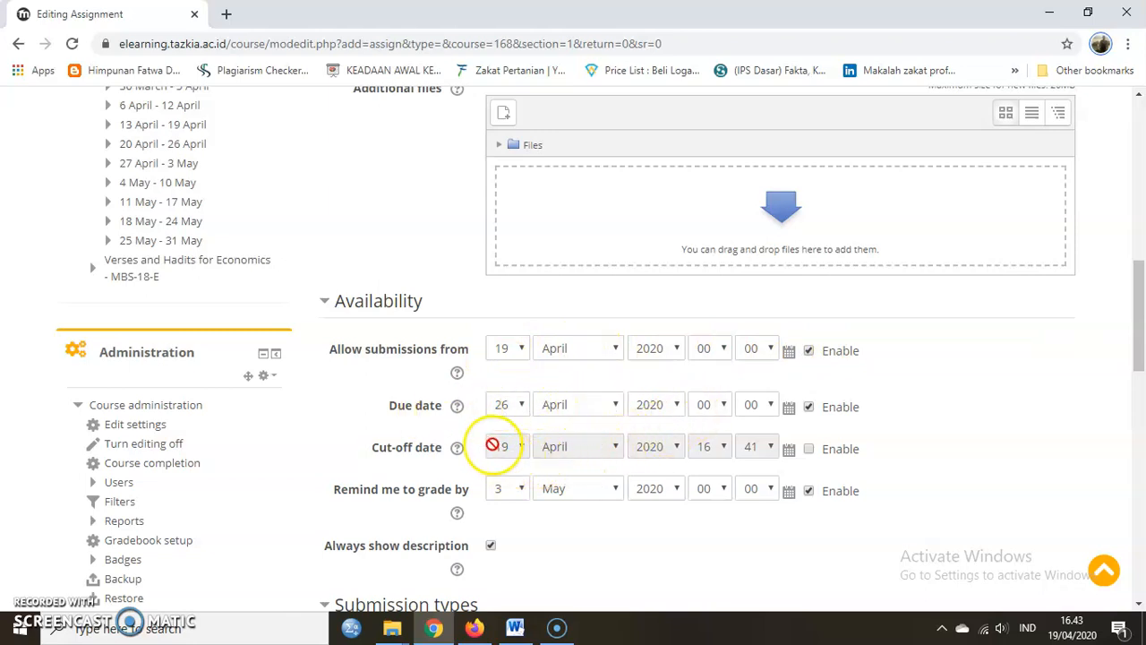
left_click(810, 450)
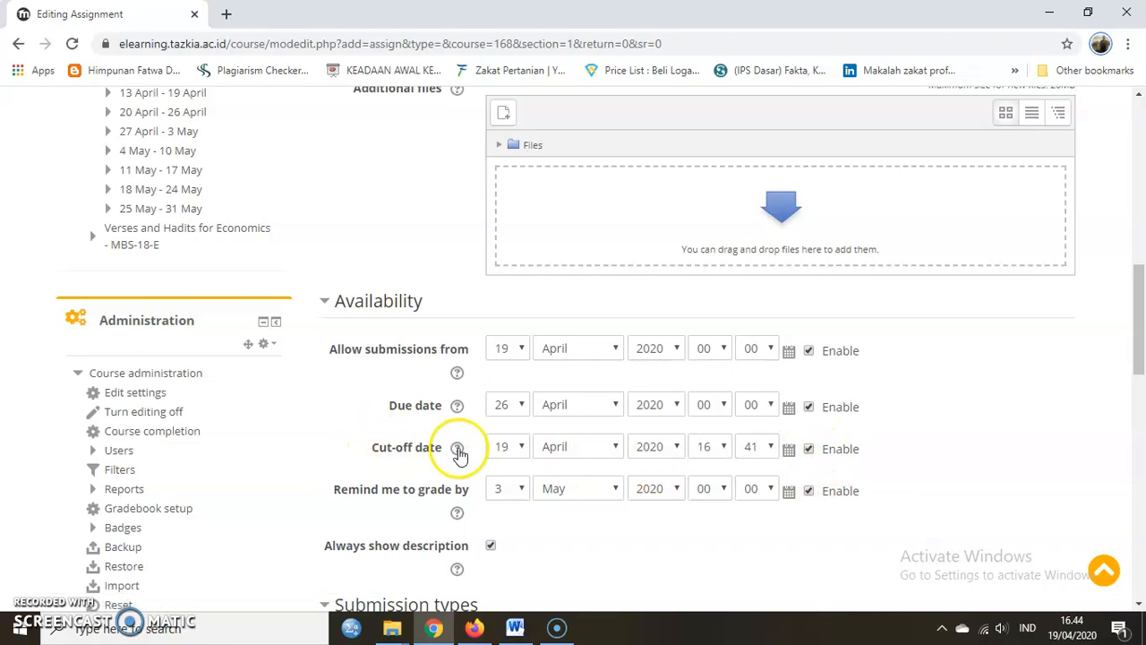
left_click(810, 451)
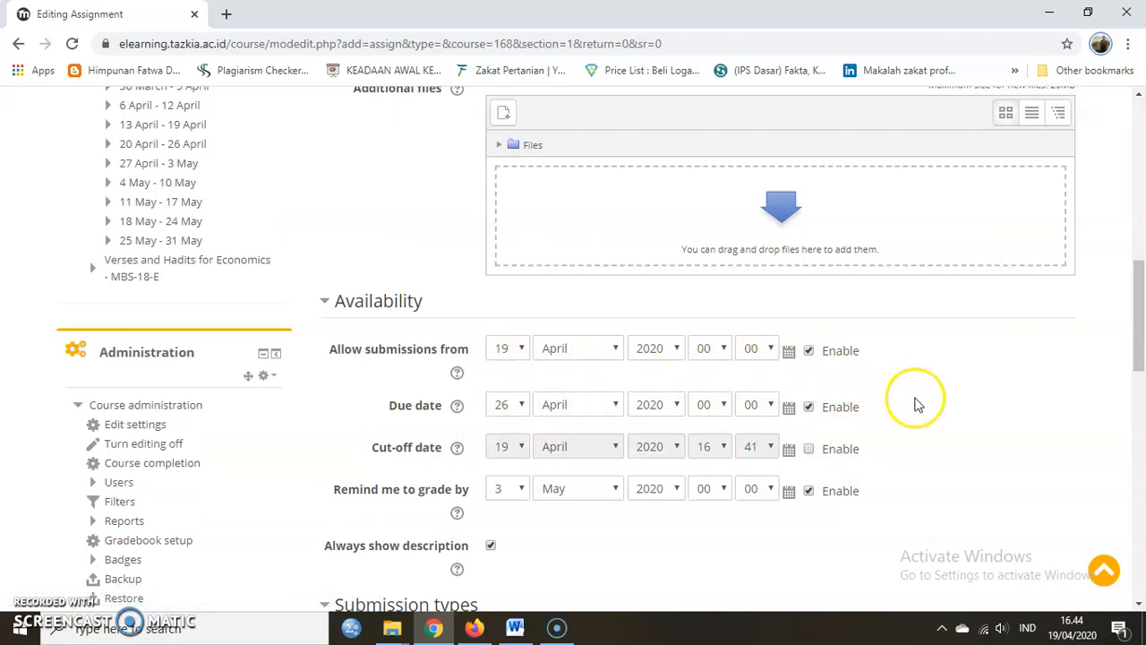
left_click(810, 449)
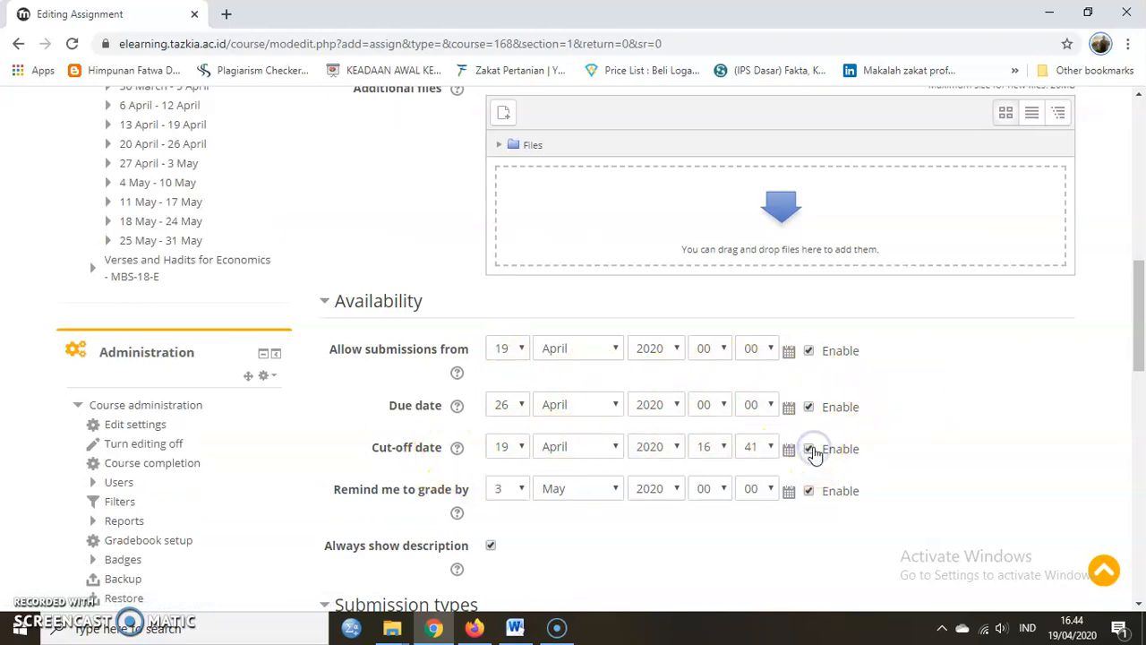
left_click(810, 449)
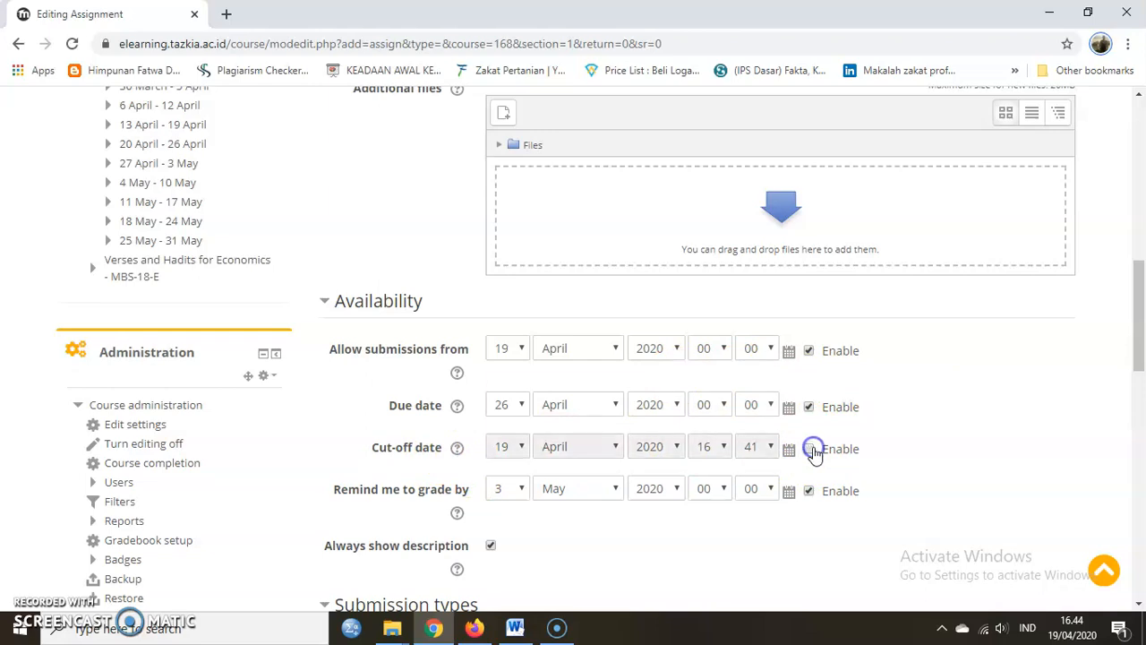
scroll(717, 466, "down", 2)
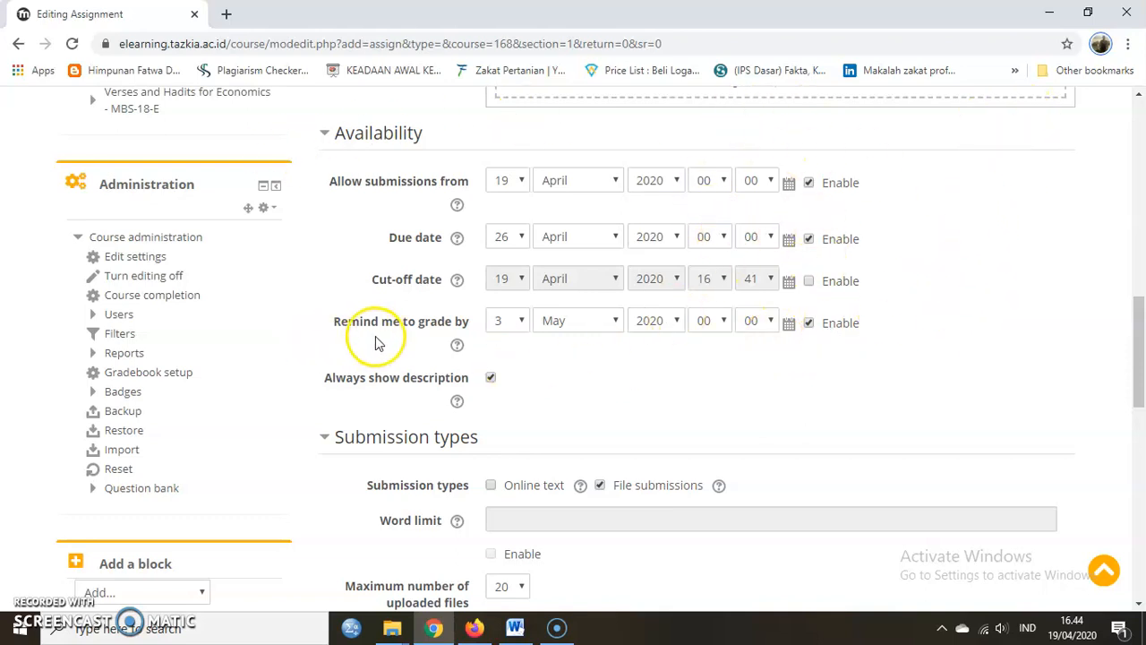
- Collapse the Availability section and try switching the submission type between Online text and File submissions
left_click(492, 378)
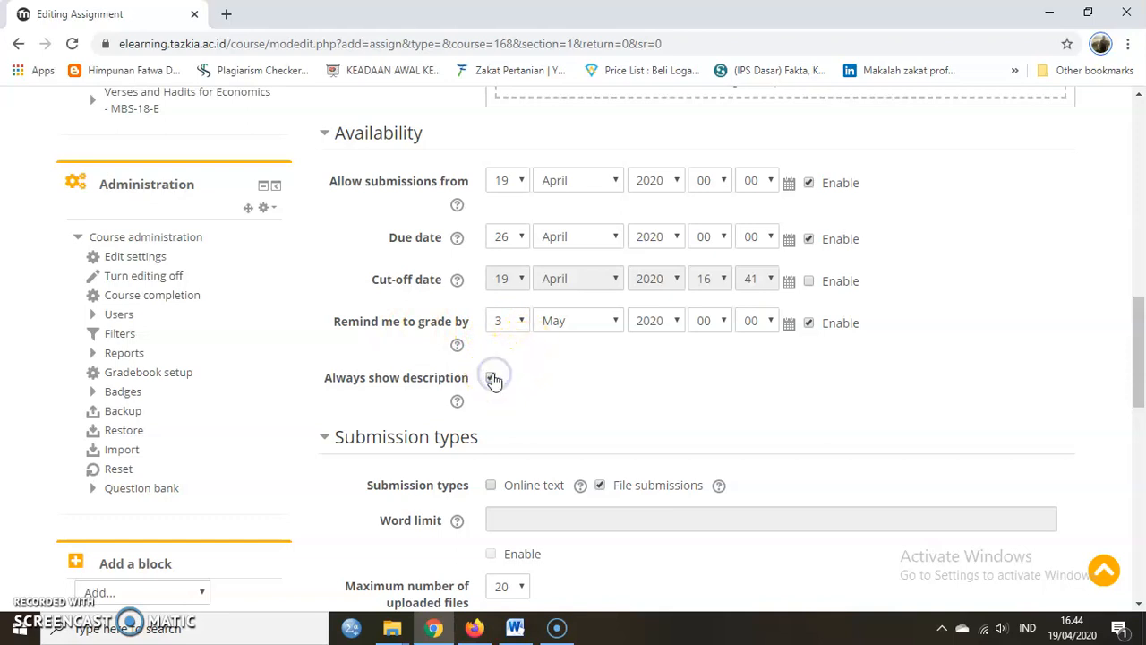
left_click(327, 134)
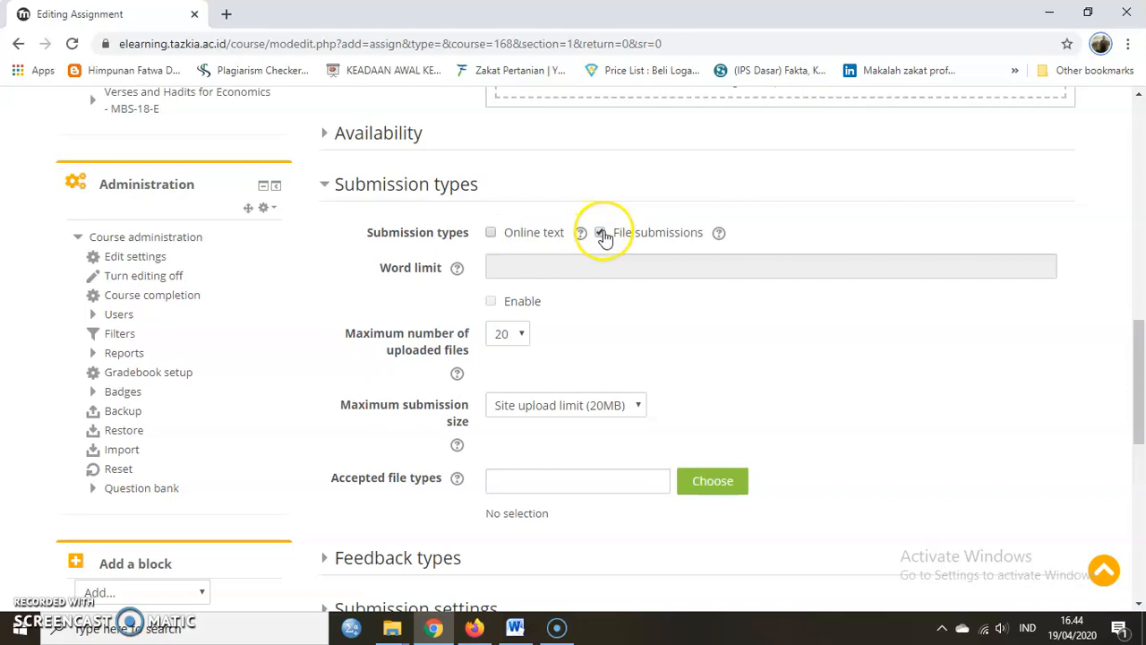
left_click(524, 236)
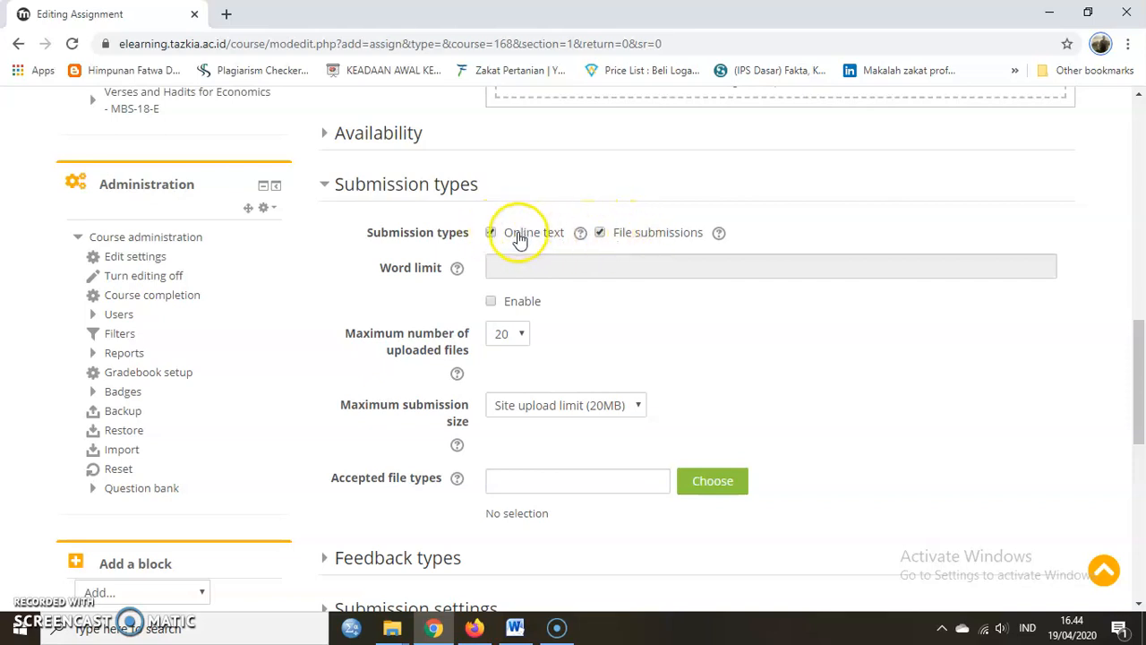
left_click(599, 234)
left_click(584, 255)
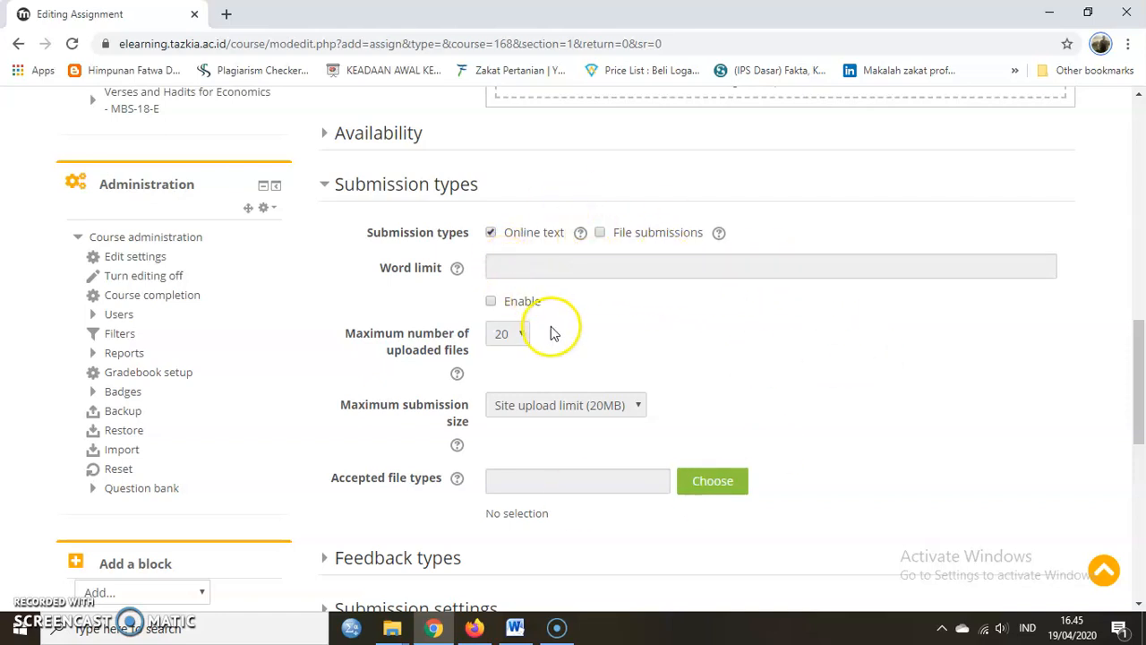
left_click(600, 232)
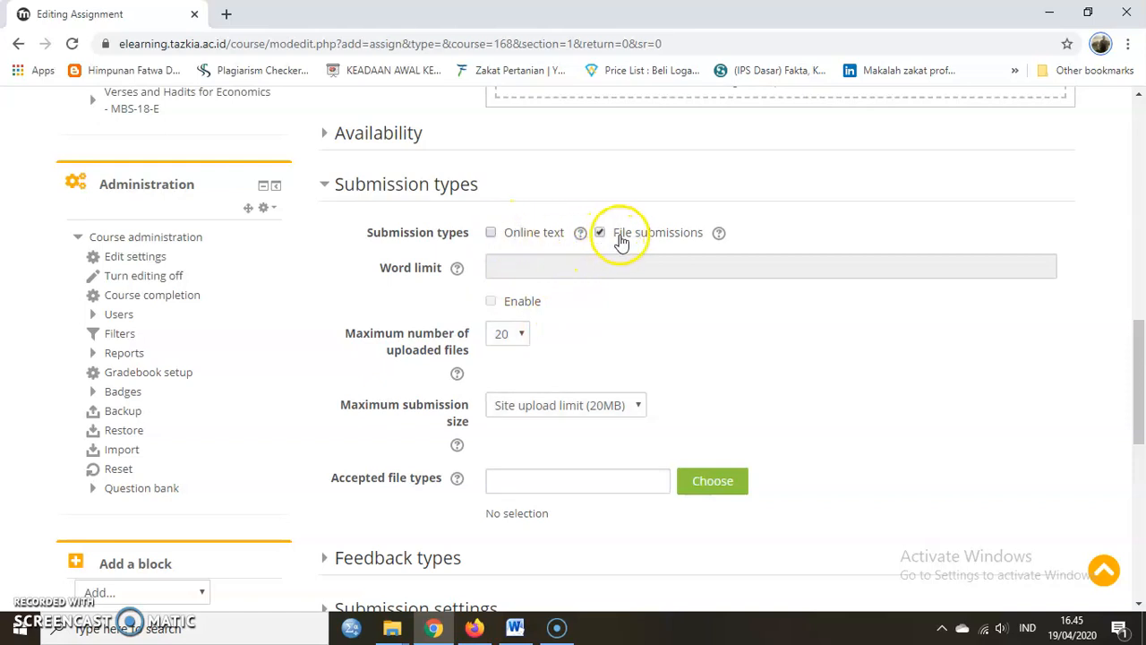
left_click(526, 234)
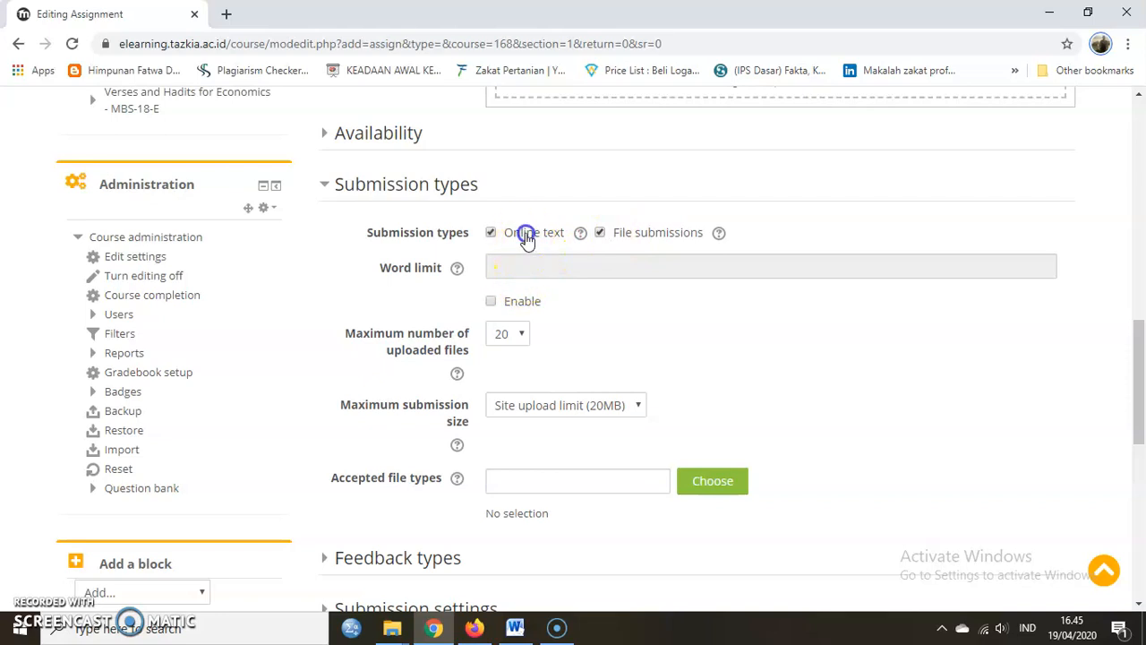
- Enable the word limit with only Online text selected, and return the submission type to File submissions only
left_click(600, 232)
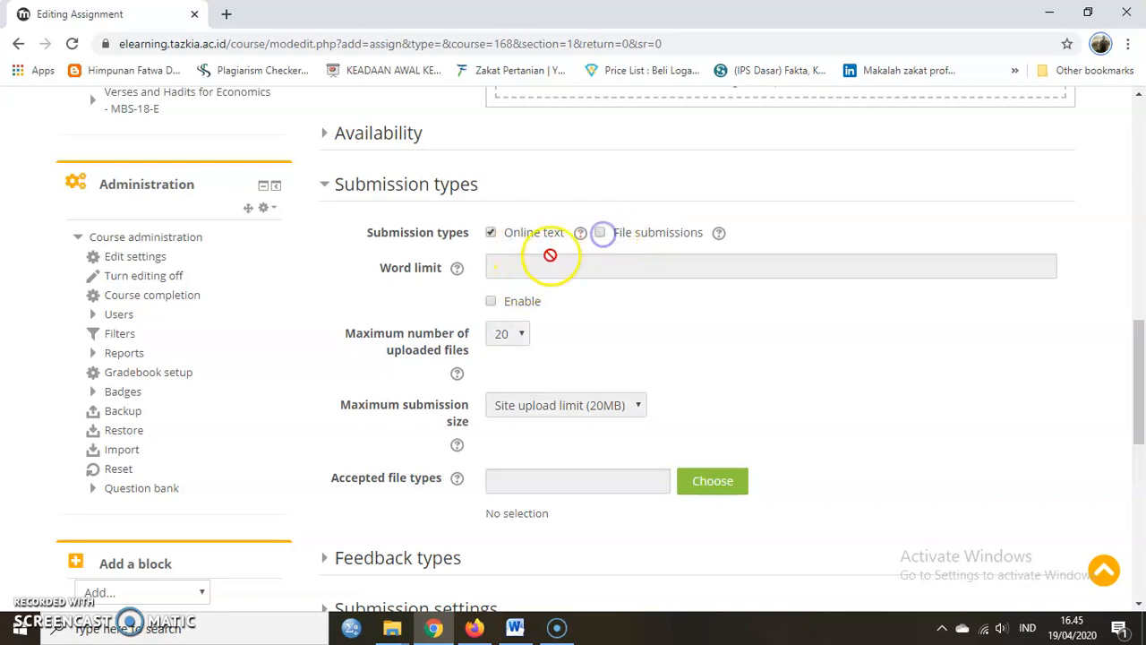
left_click(491, 303)
left_click(509, 259)
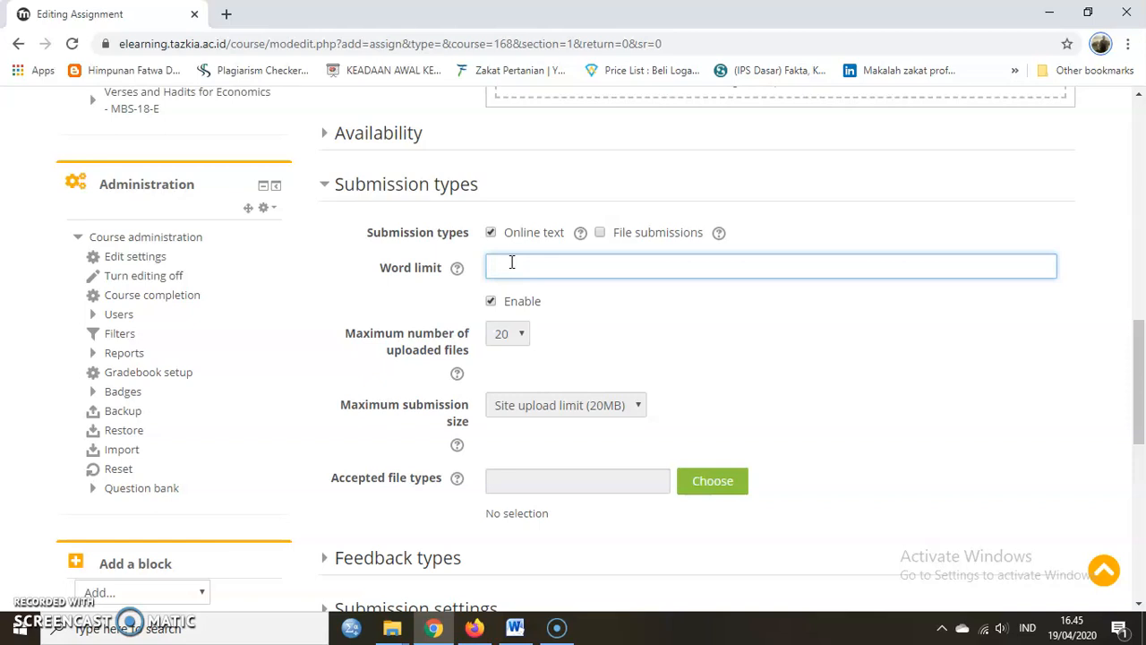
left_click(600, 232)
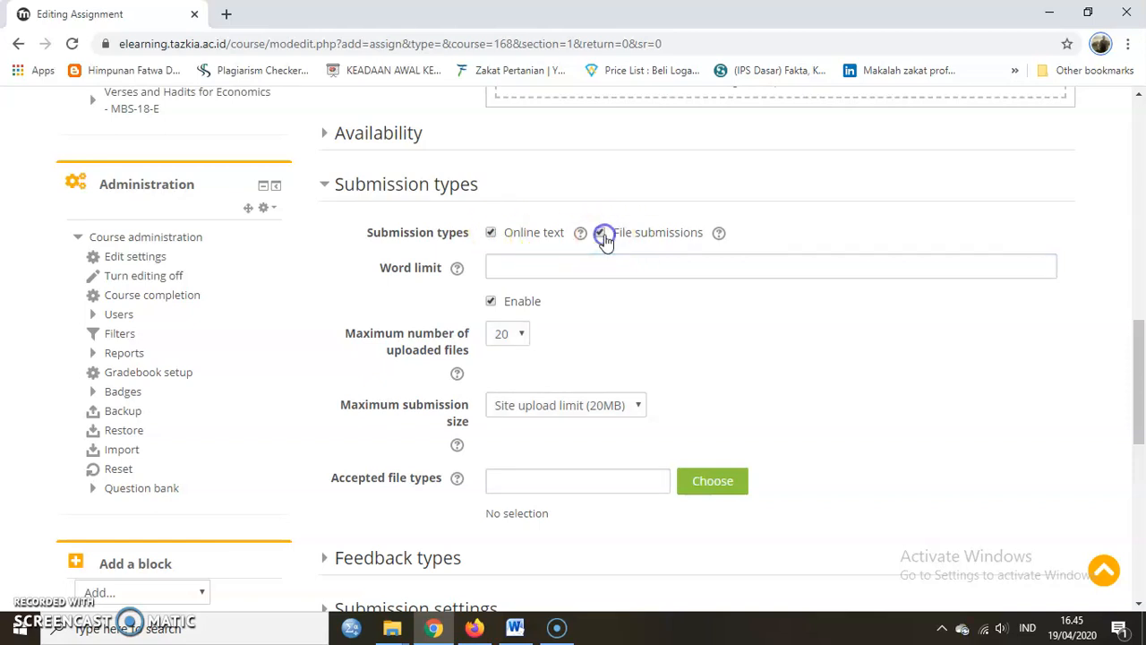
left_click(492, 233)
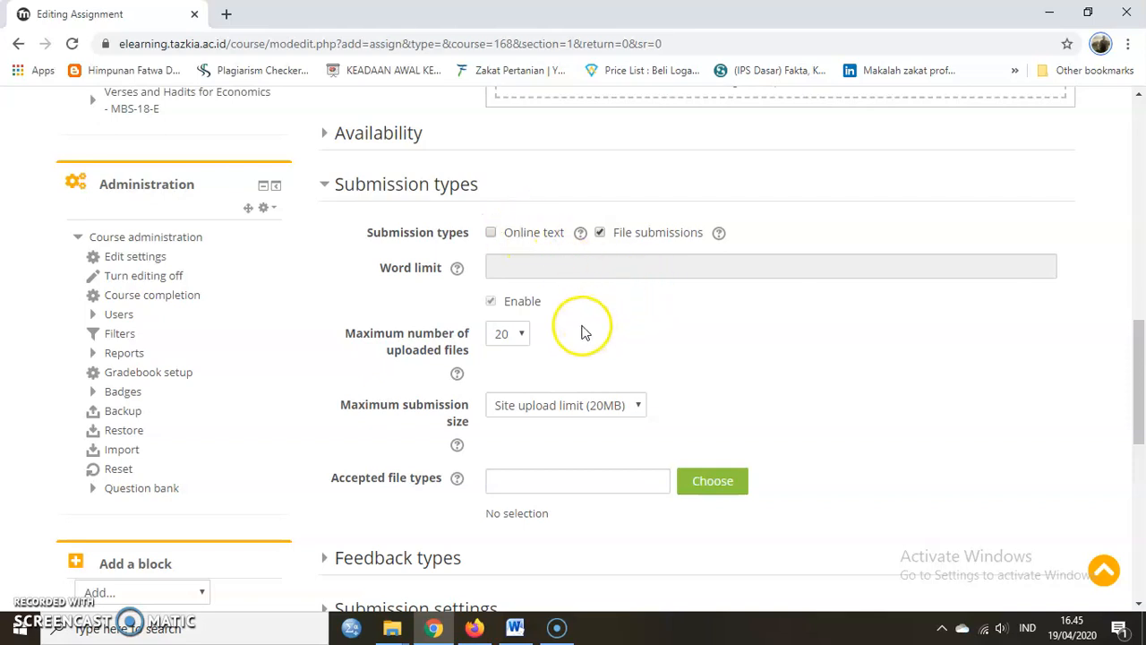
- Check the choices offered for Maximum number of uploaded files
scroll(577, 322, "down", 1)
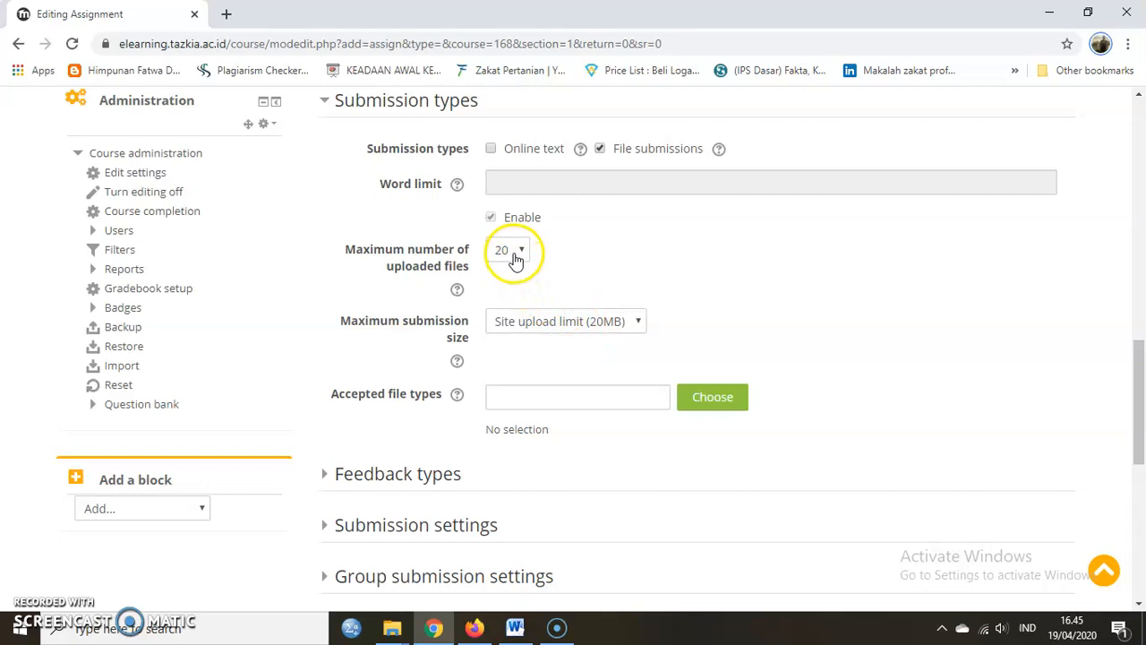
left_click(519, 255)
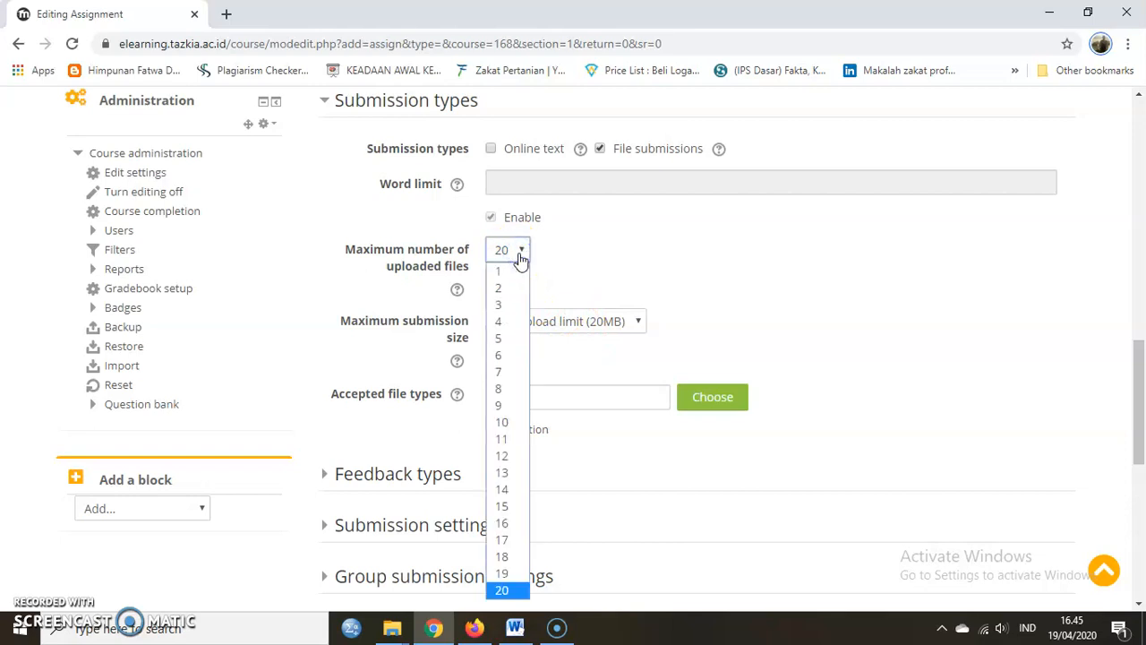
left_click(520, 256)
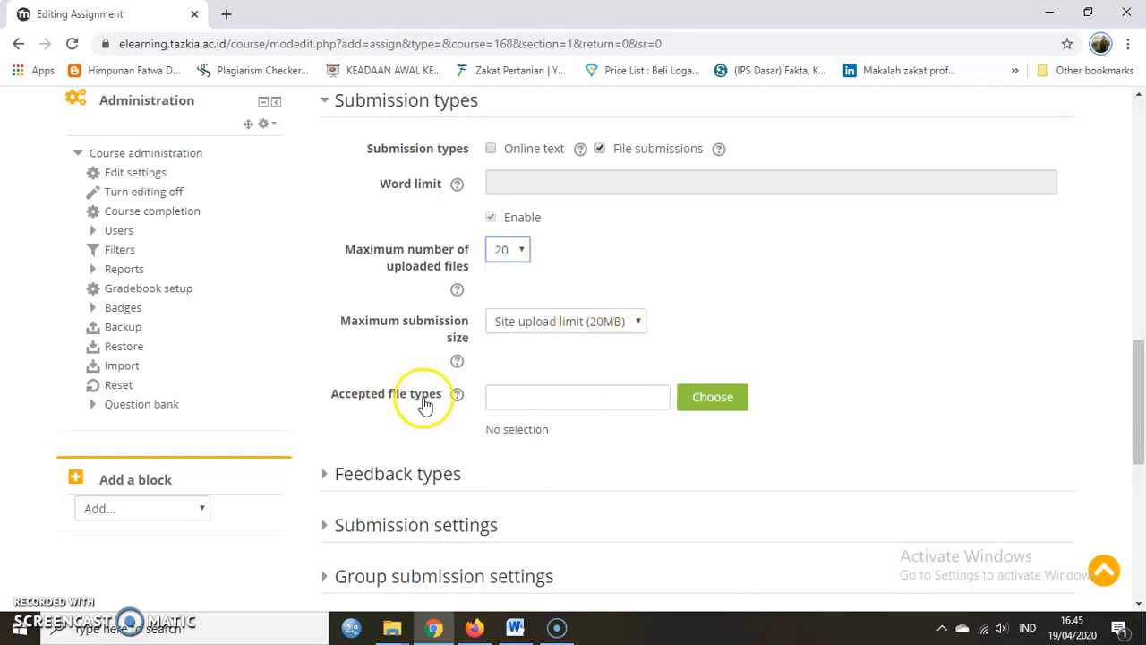
- Examine the categories in the Accepted file types list, switching All file types on and off, and close it without saving
left_click(716, 404)
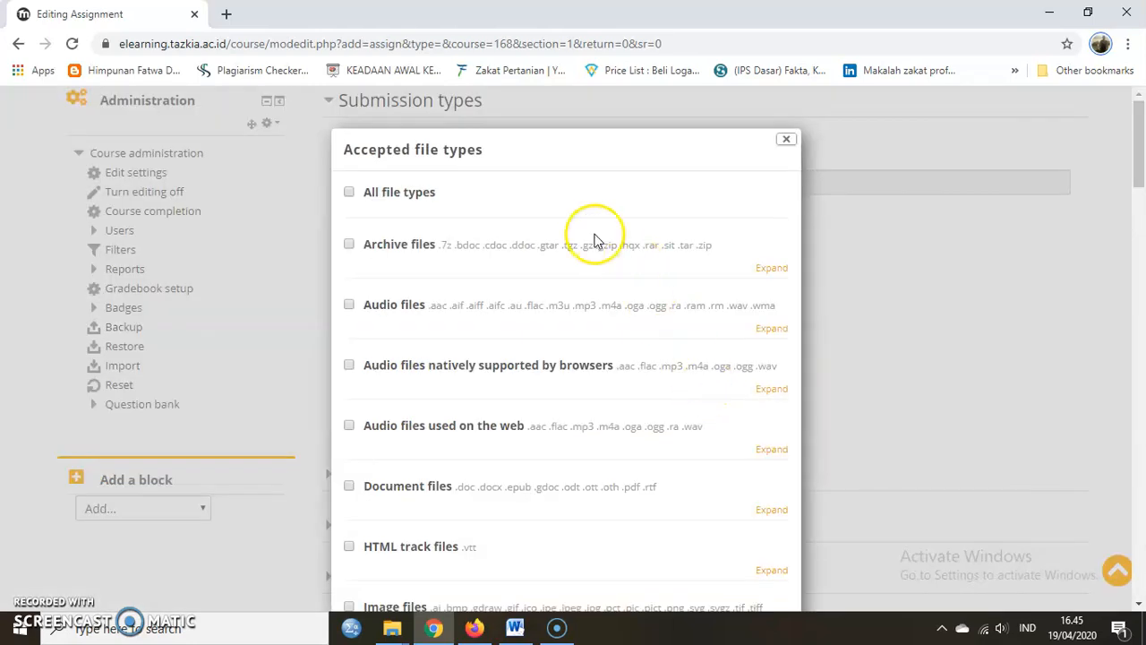
left_click(367, 191)
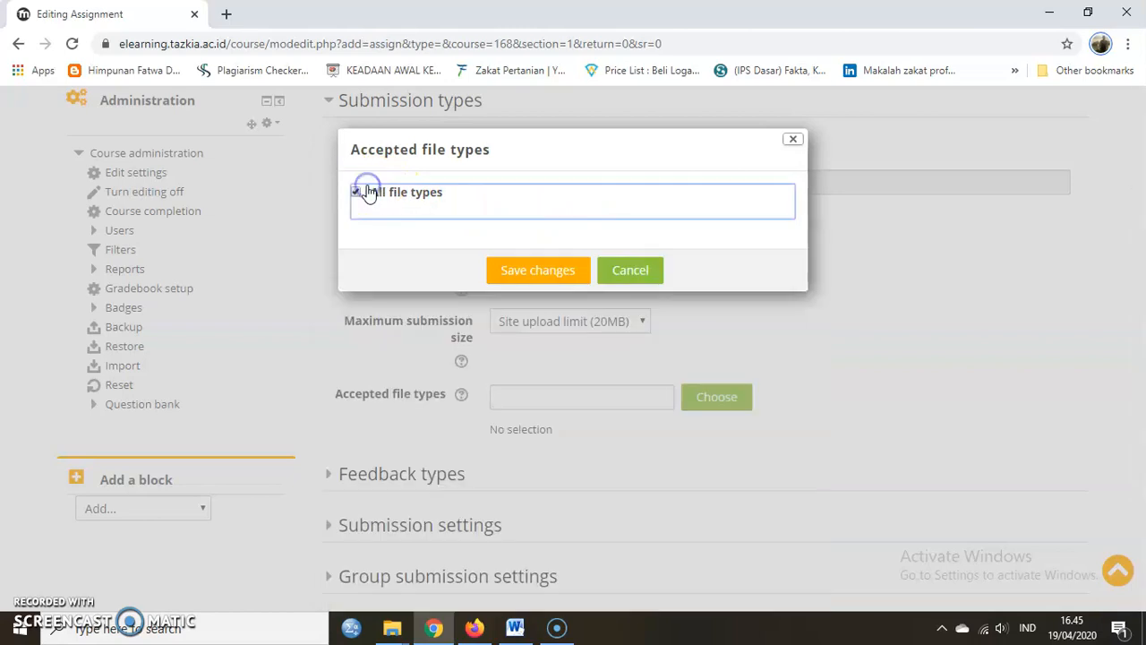
left_click(369, 191)
scroll(501, 286, "down", 4)
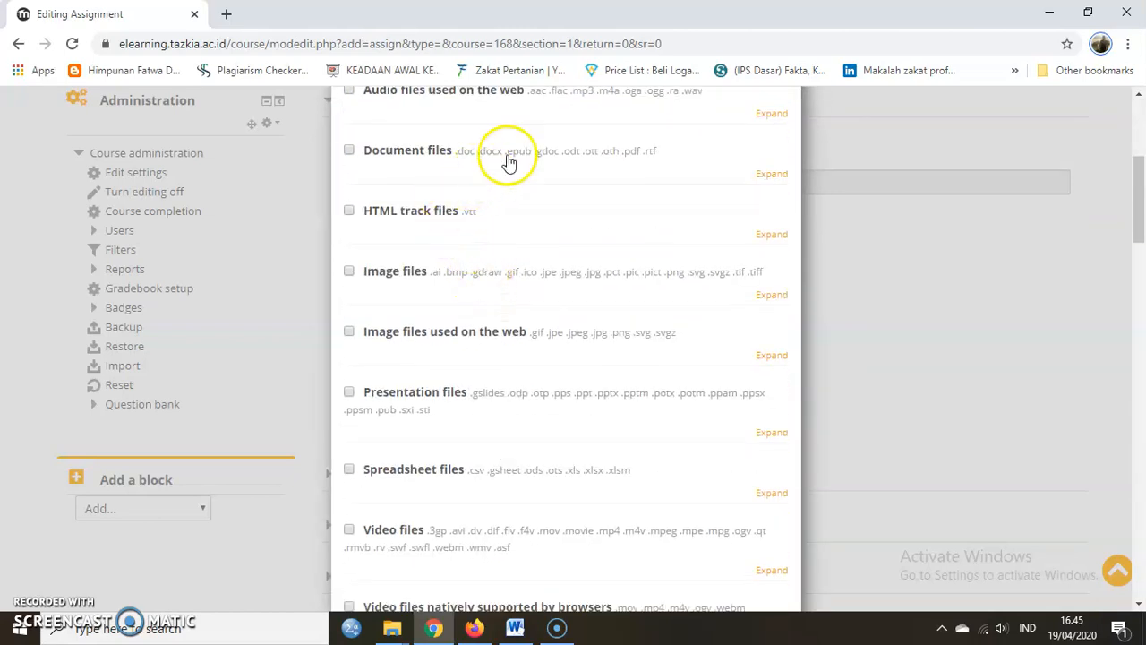
scroll(497, 184, "down", 2)
scroll(494, 228, "down", 1)
scroll(537, 251, "down", 3)
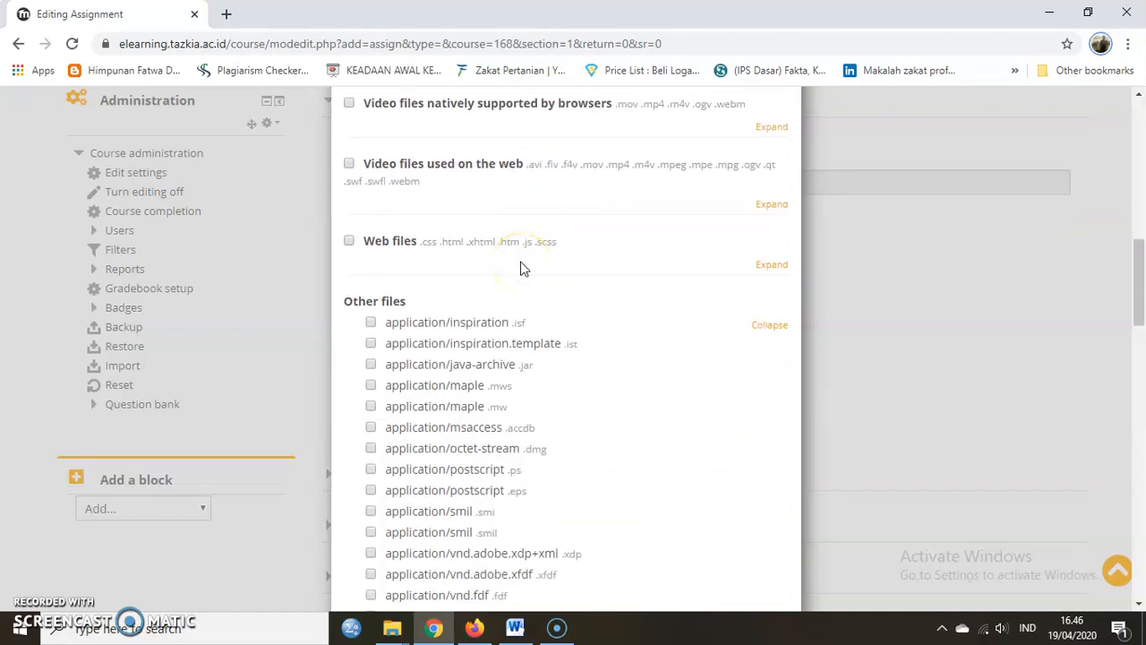
scroll(519, 267, "up", 9)
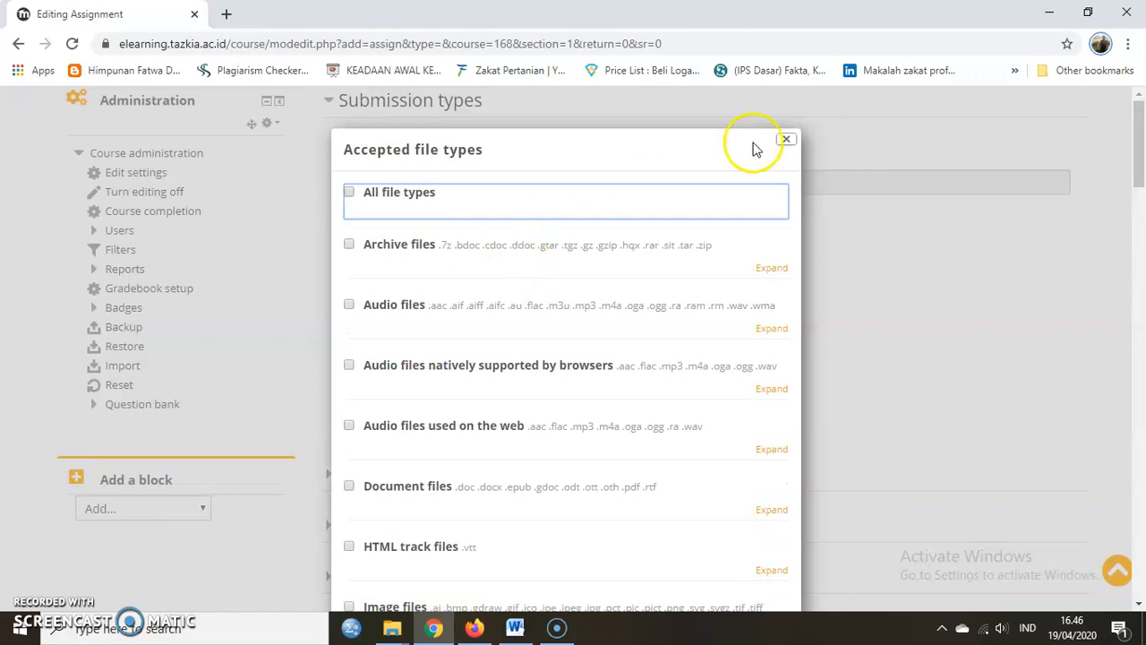
left_click(786, 140)
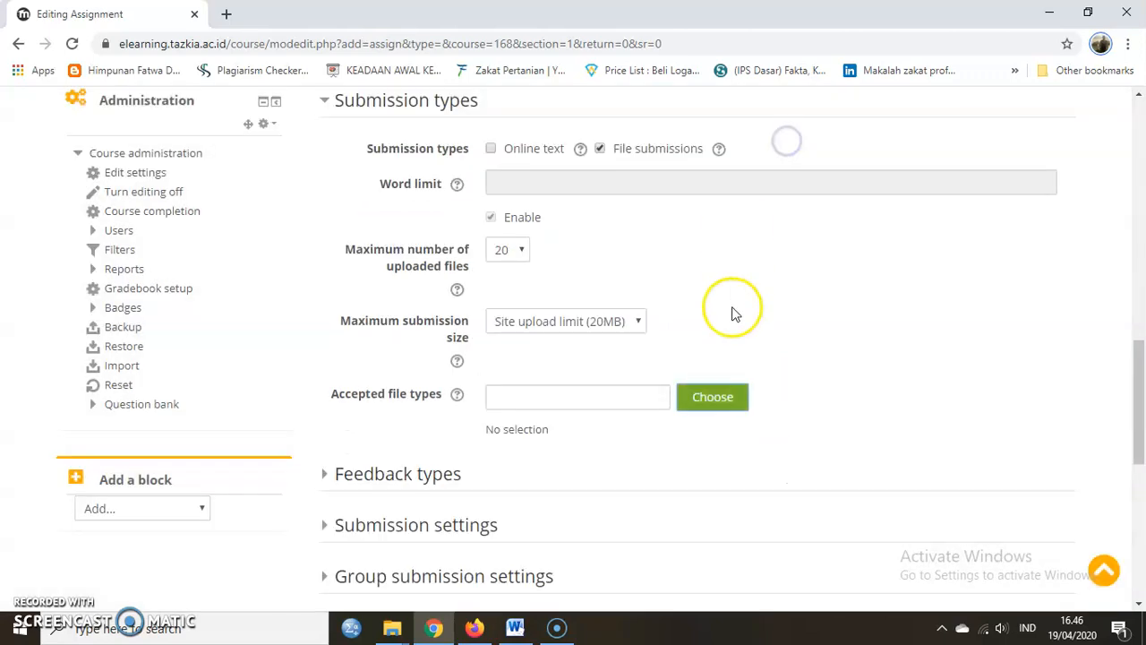
- Try selecting All file types as the accepted file types and cancel the selection
left_click(692, 404)
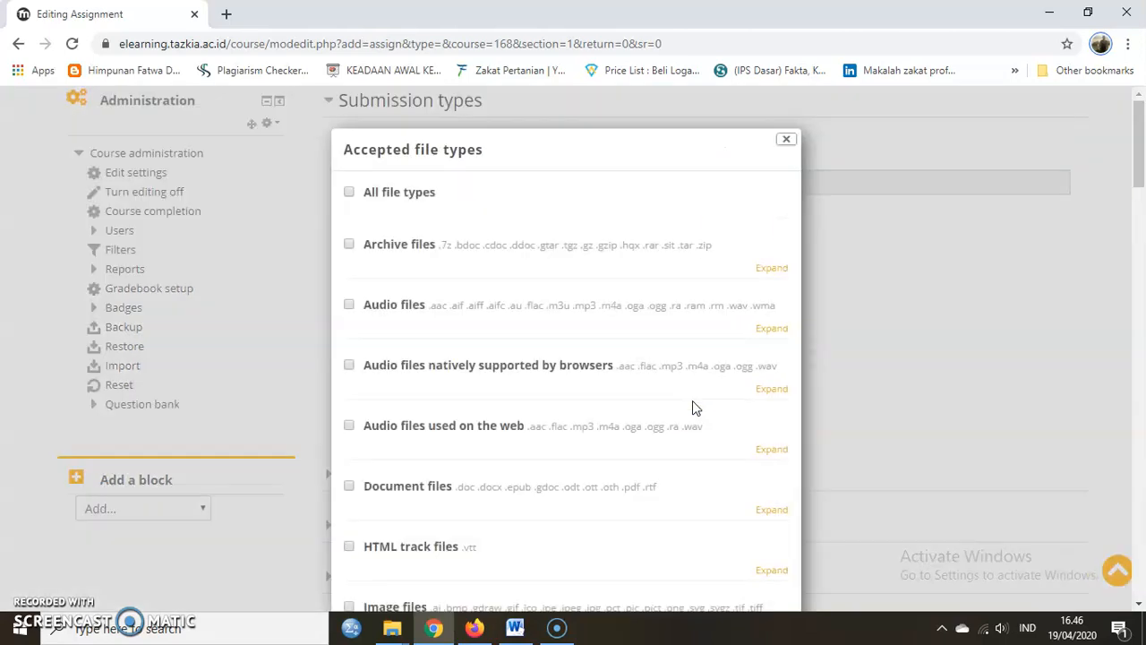
left_click(416, 194)
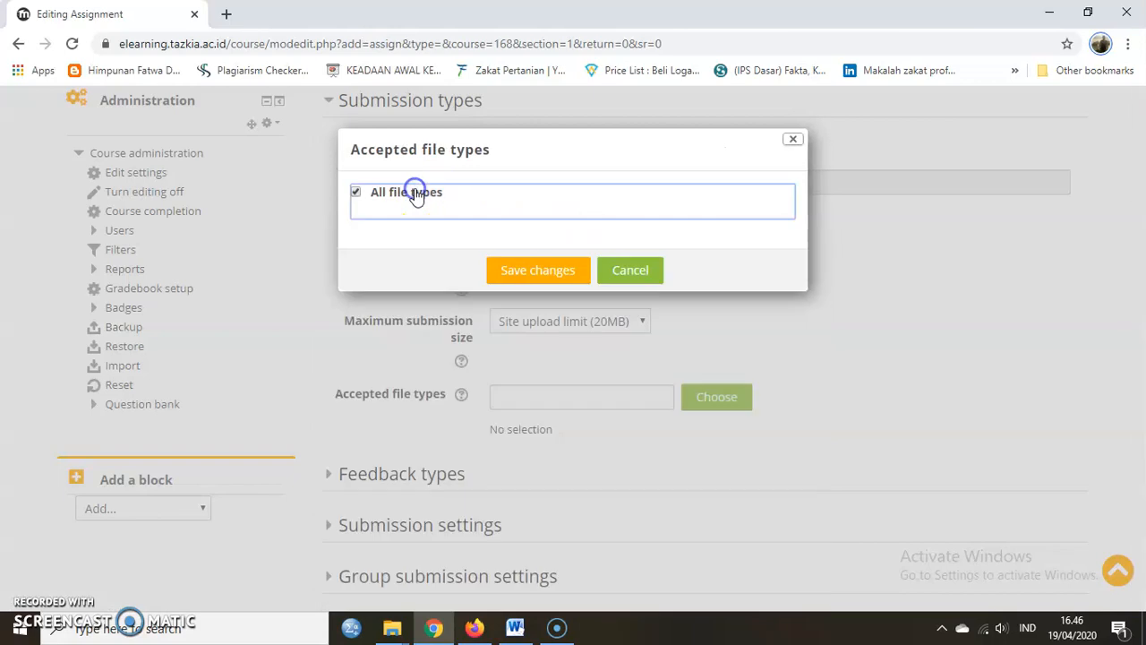
left_click(618, 273)
- Set Comment inline to Yes in the Feedback types section and collapse that section
scroll(658, 335, "down", 1)
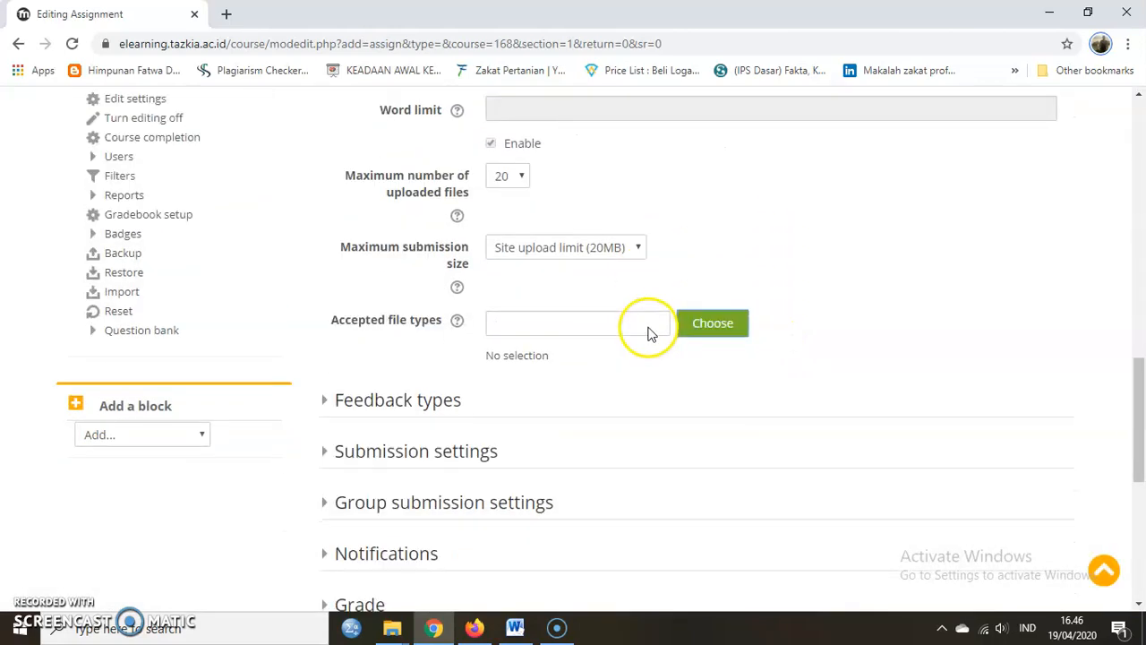
left_click(404, 391)
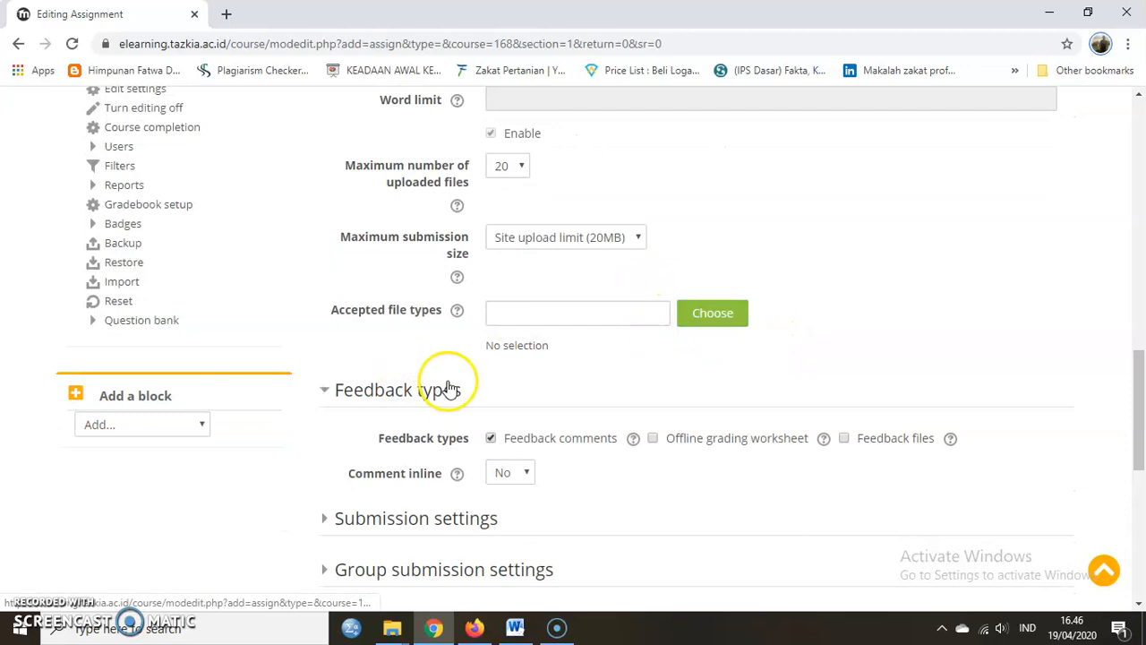
scroll(475, 385, "down", 2)
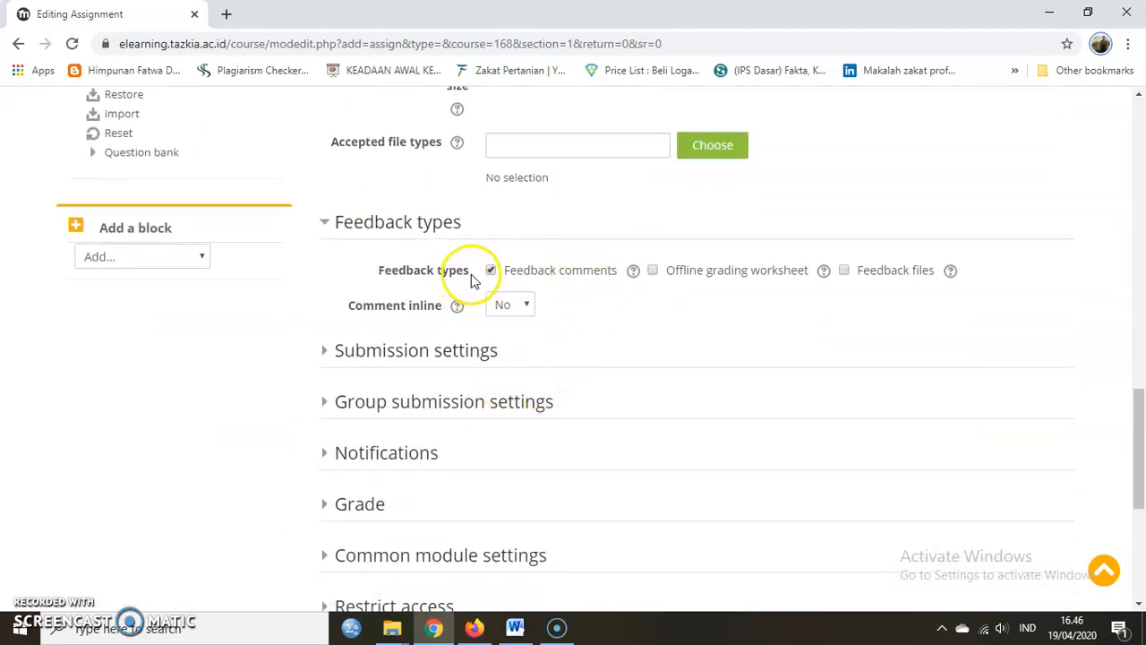
left_click(514, 307)
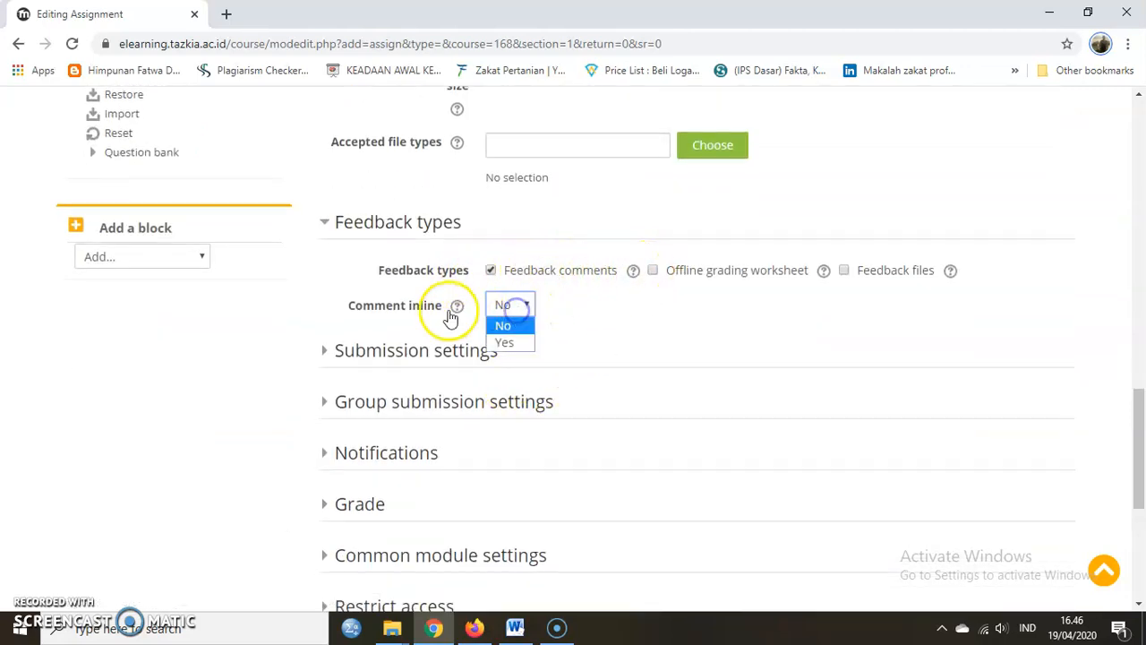
left_click(506, 346)
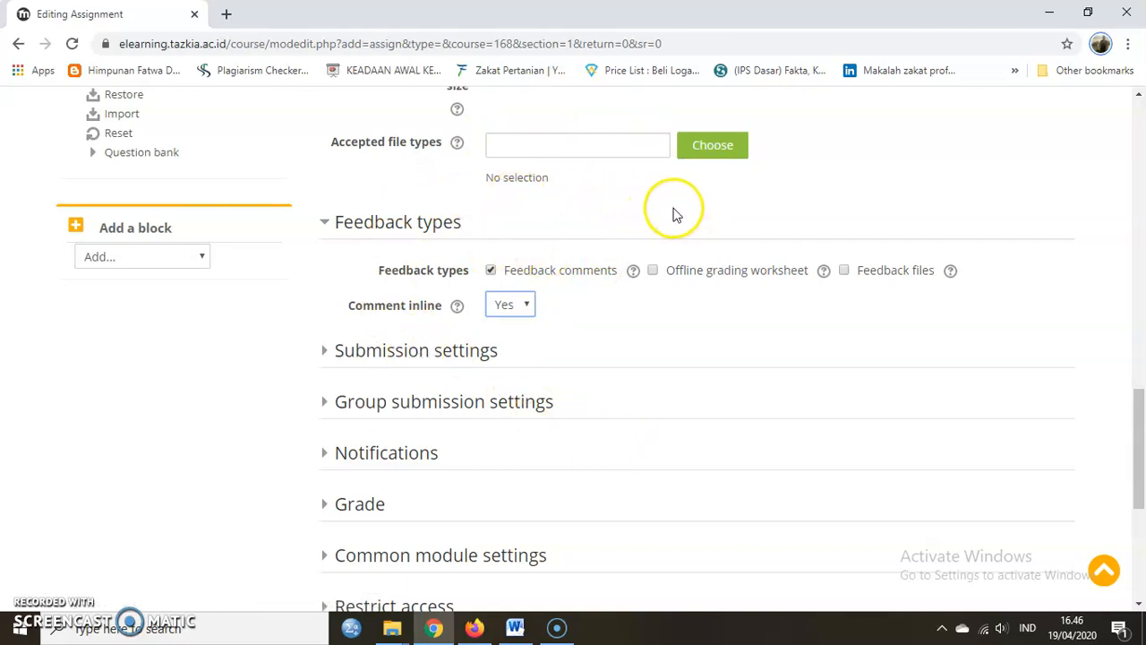
left_click(524, 306)
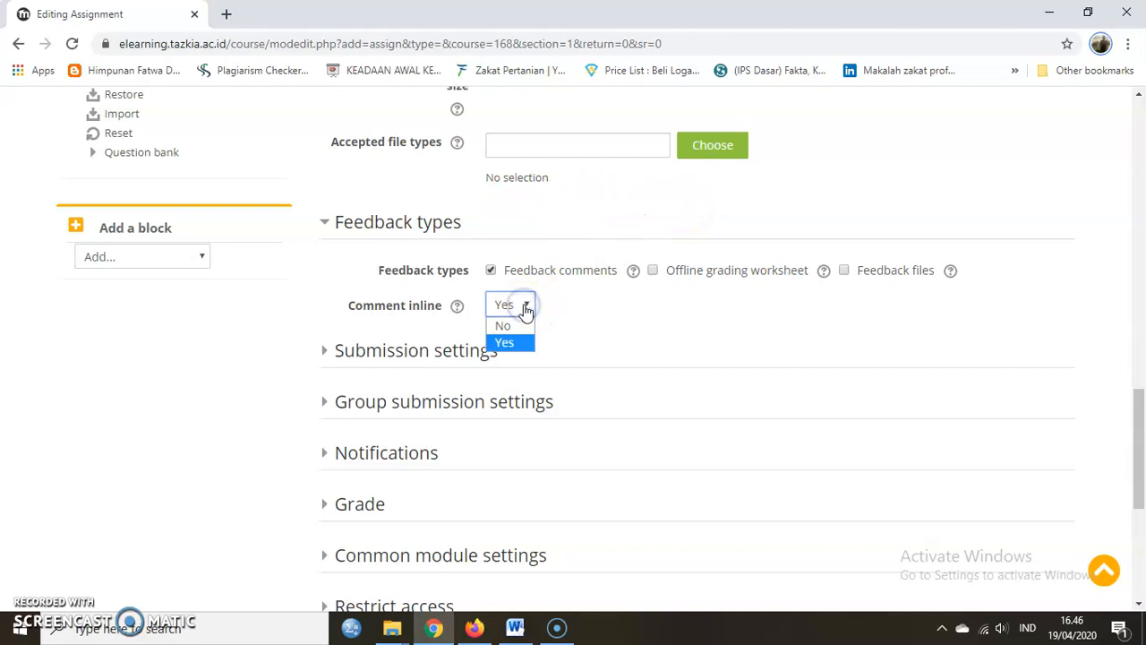
left_click(526, 310)
left_click(328, 223)
- Set Require students to click the submit button to Yes in the Submission settings
left_click(331, 272)
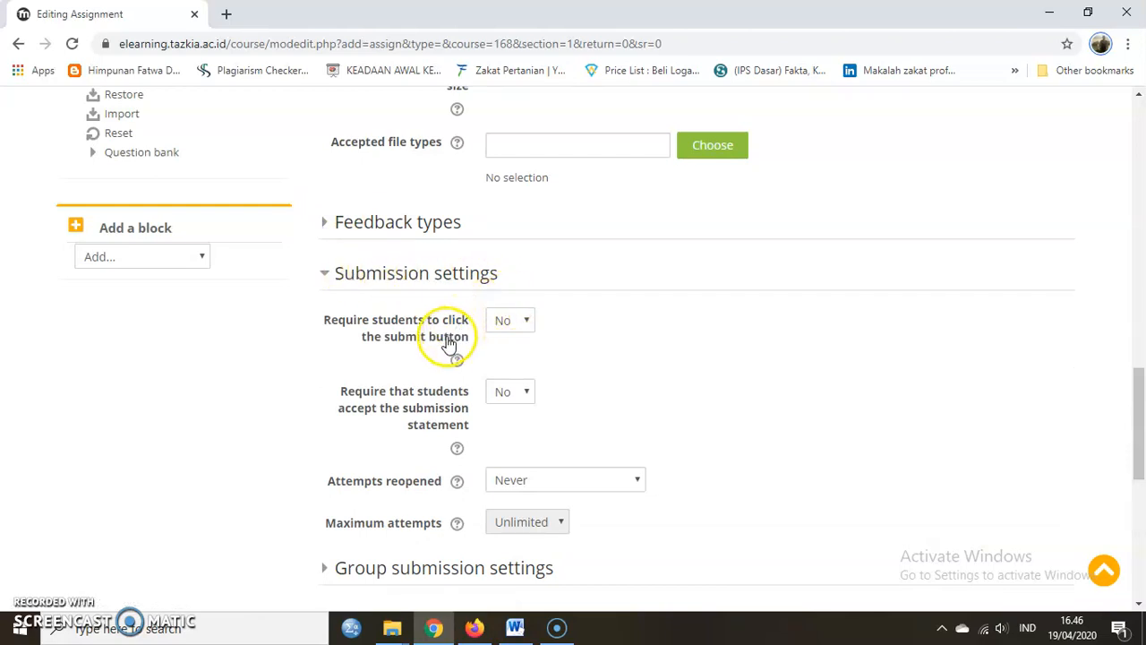
left_click(508, 324)
left_click(508, 360)
left_click(525, 325)
left_click(513, 362)
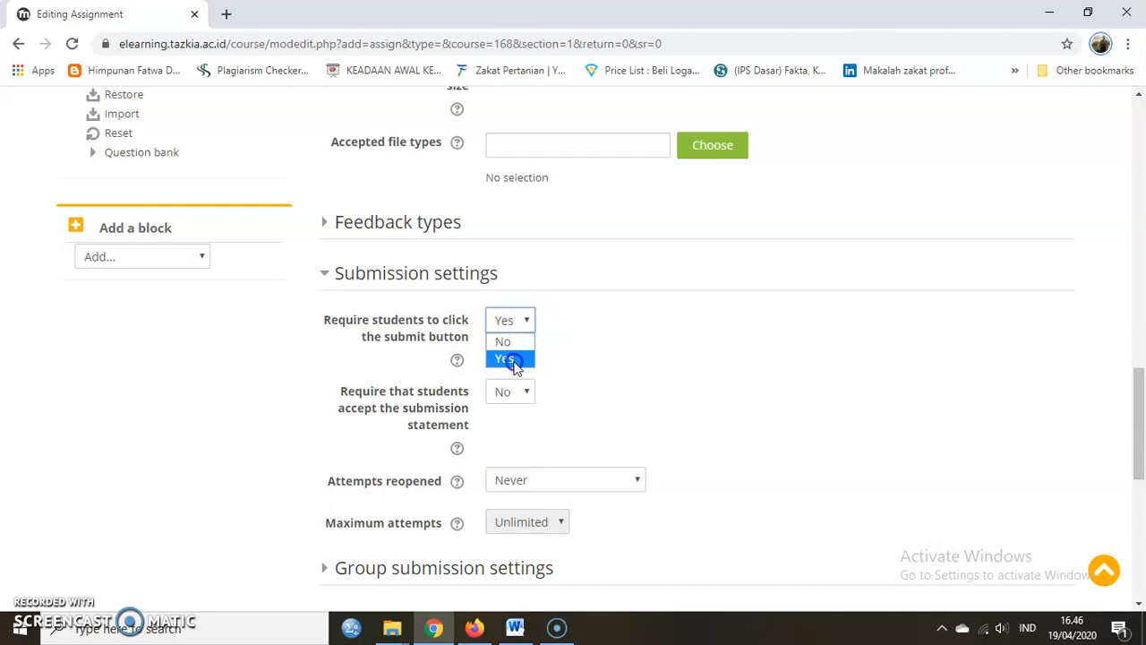
left_click(514, 362)
- Set Require that students accept the submission statement to Yes
left_click(525, 392)
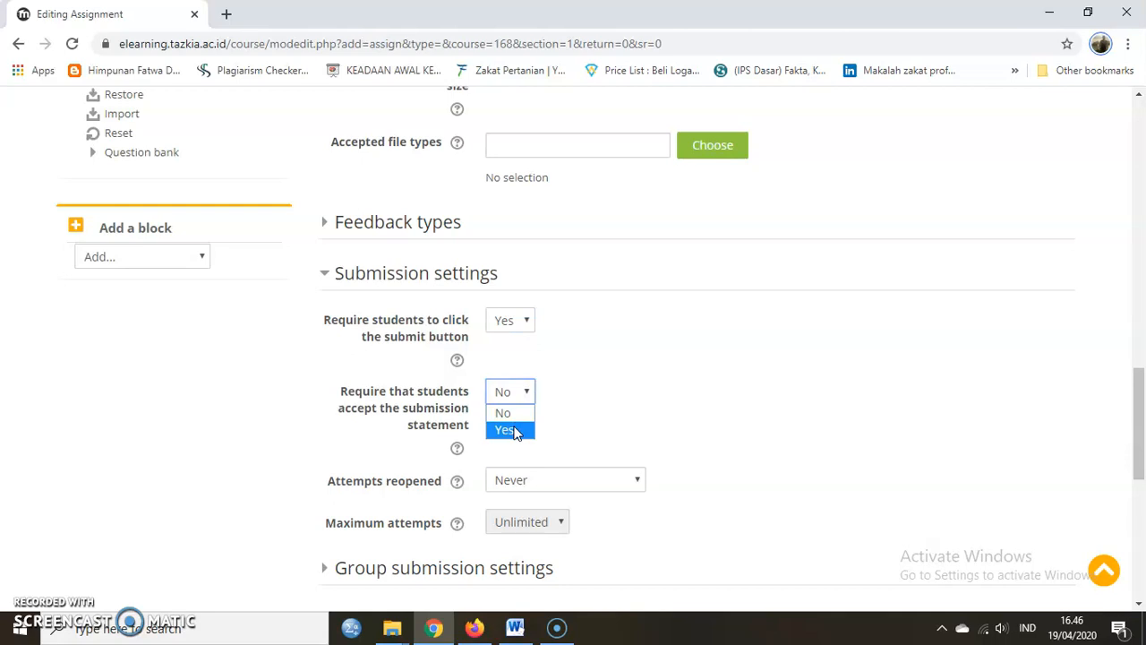
left_click(509, 431)
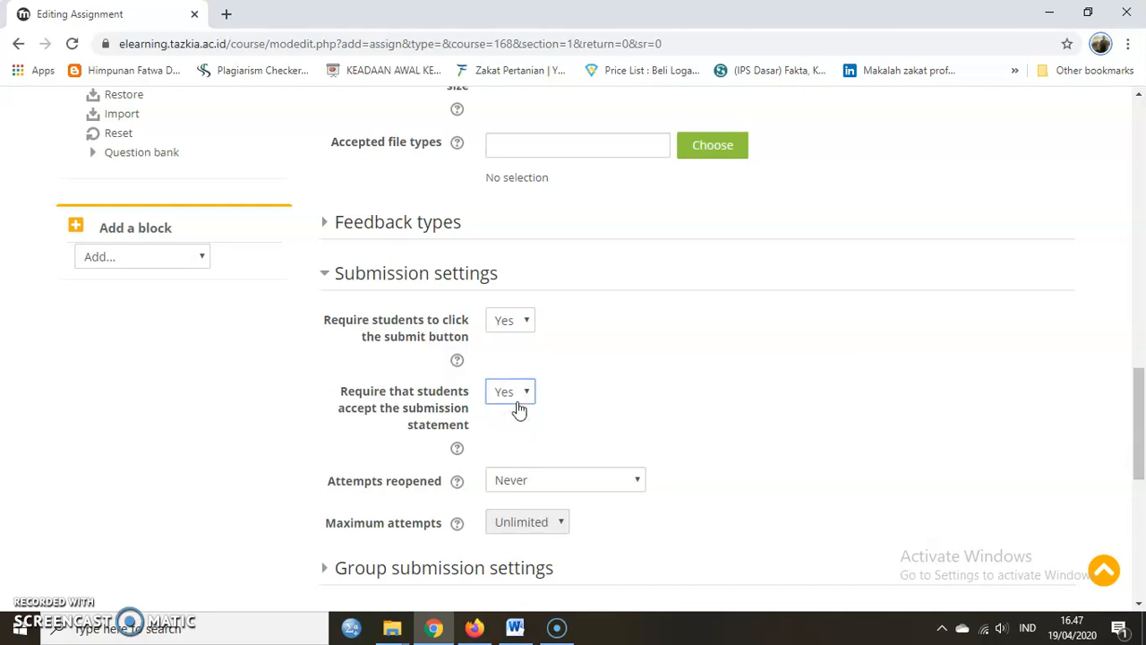
left_click(519, 402)
- Set Attempts reopened to Manually in the Submission settings
scroll(627, 387, "down", 2)
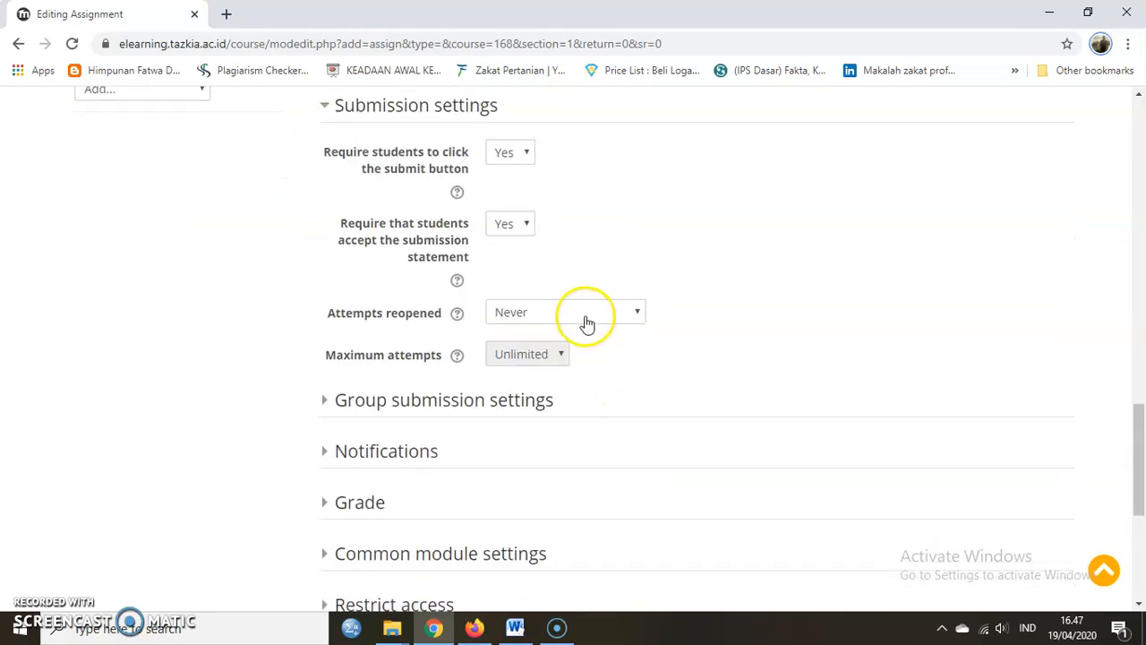
left_click(532, 315)
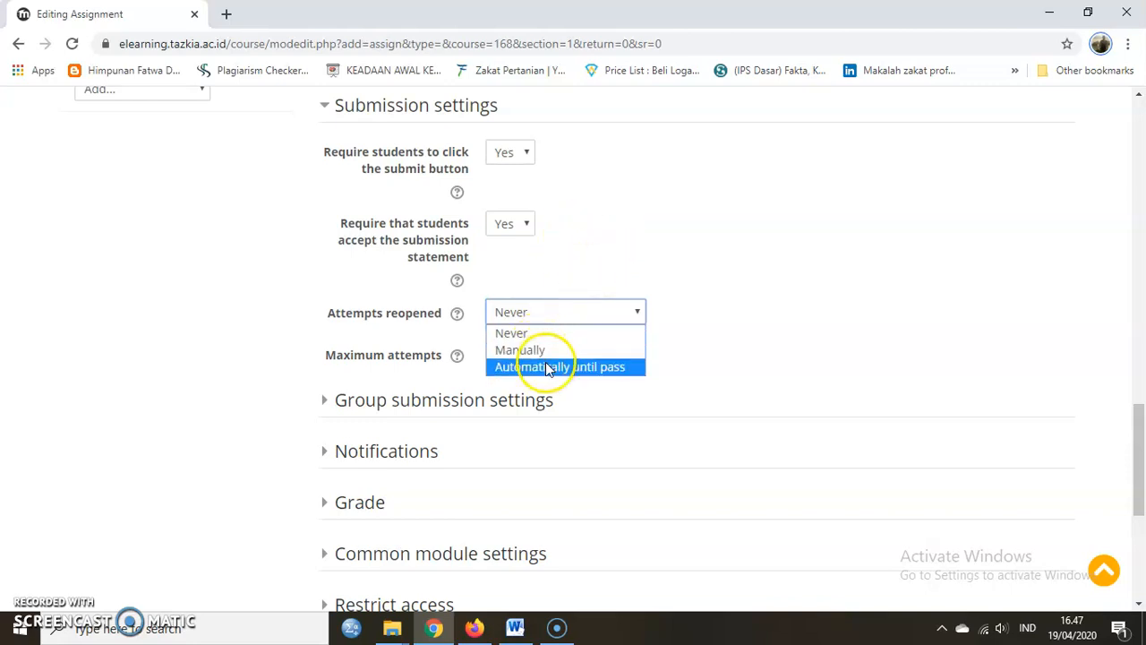
left_click(547, 349)
- Set Attempts reopened to Manually and look through the Maximum attempts choices
left_click(549, 355)
left_click(549, 354)
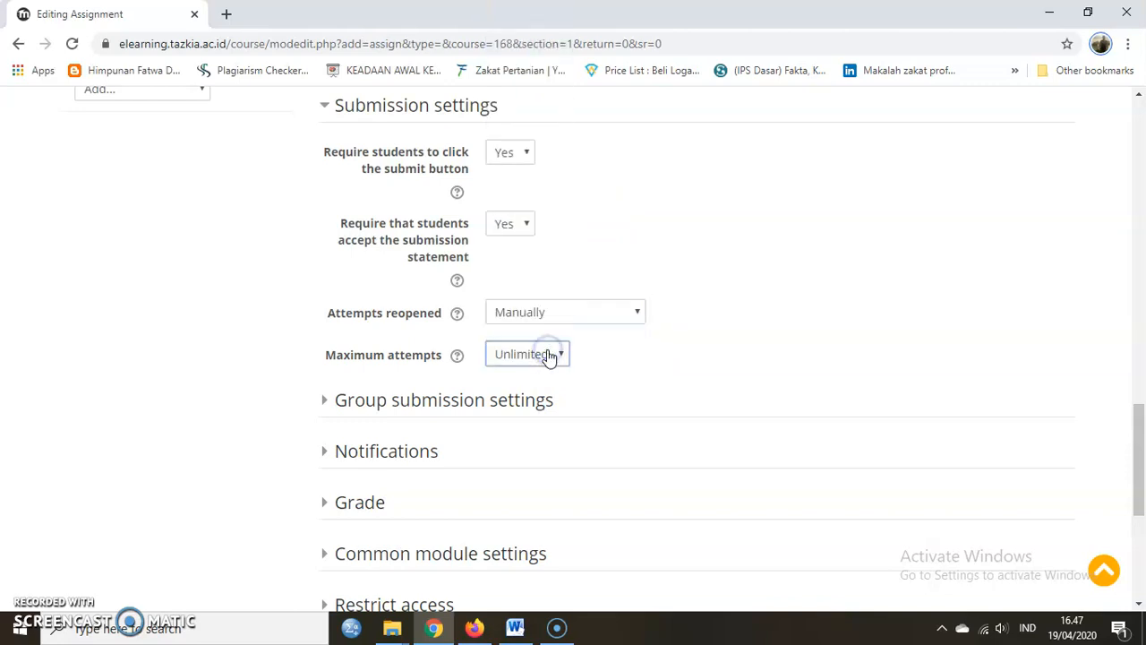
left_click(548, 354)
left_click_drag(562, 209, 583, 151)
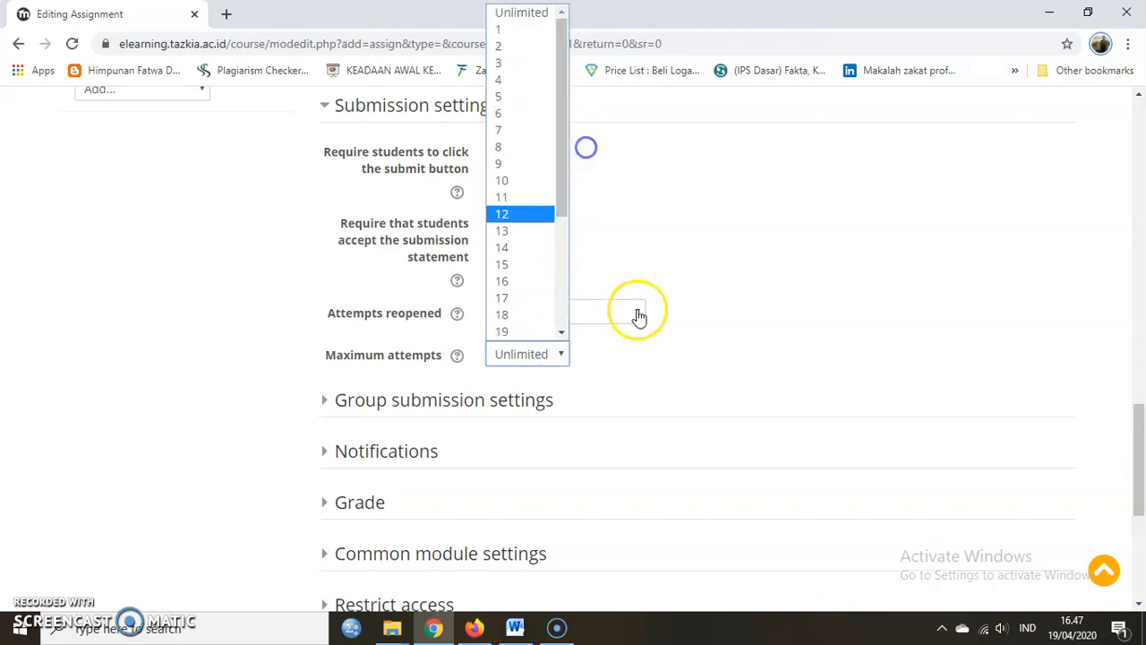
left_click(680, 322)
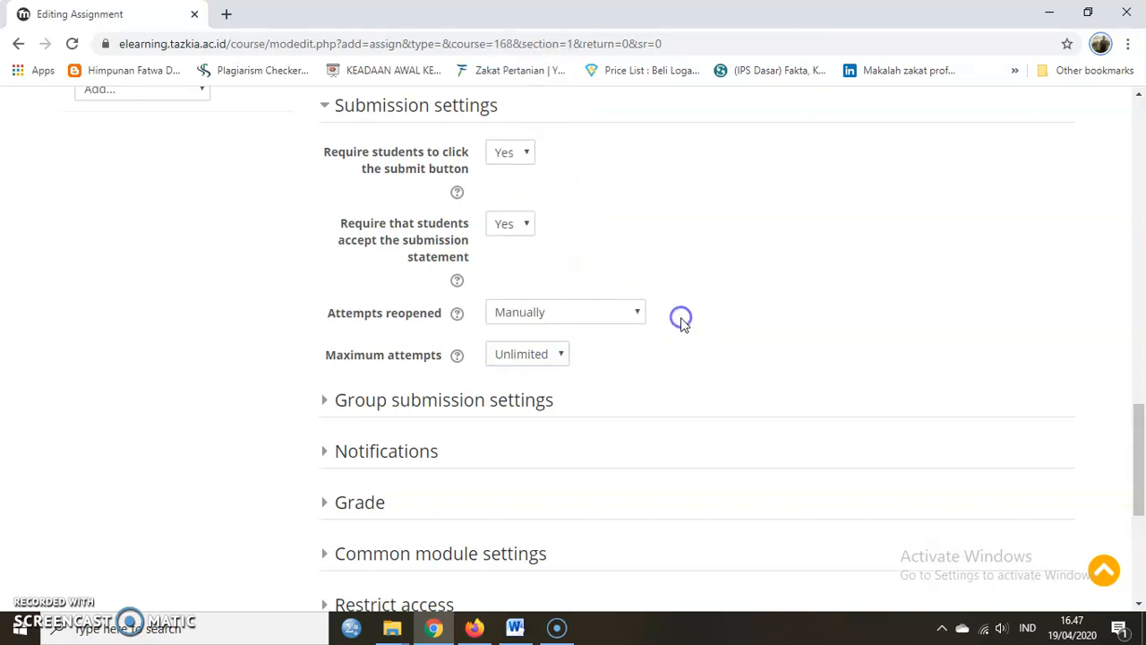
- Set Attempts reopened to Never, and briefly view the Group submission settings section before collapsing it
left_click(617, 317)
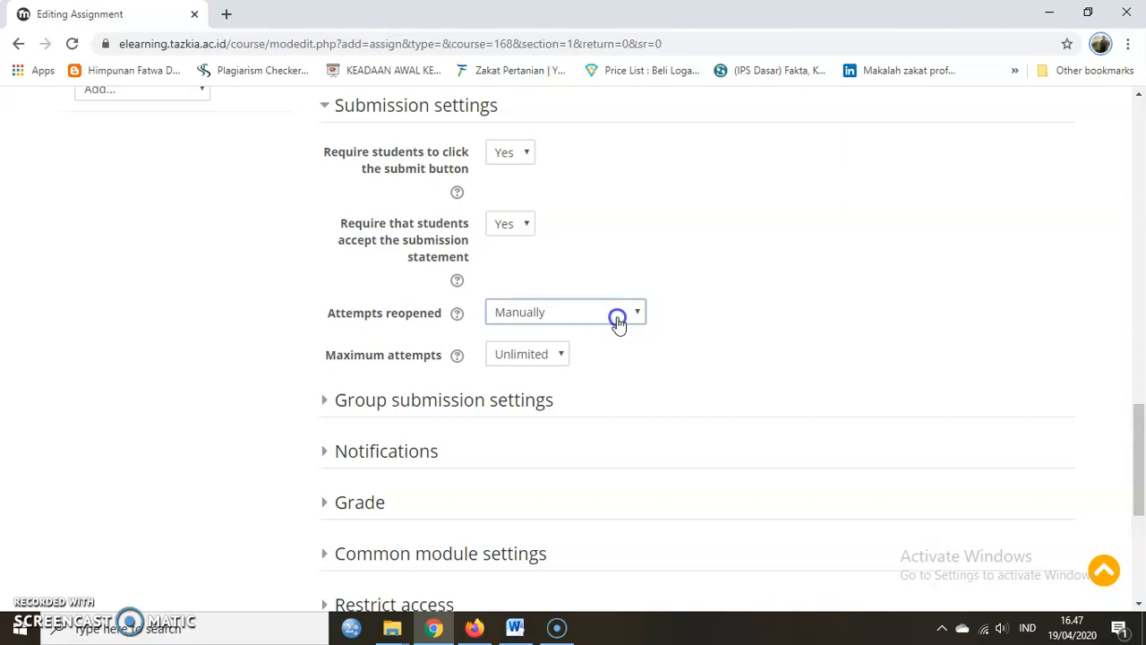
left_click(600, 333)
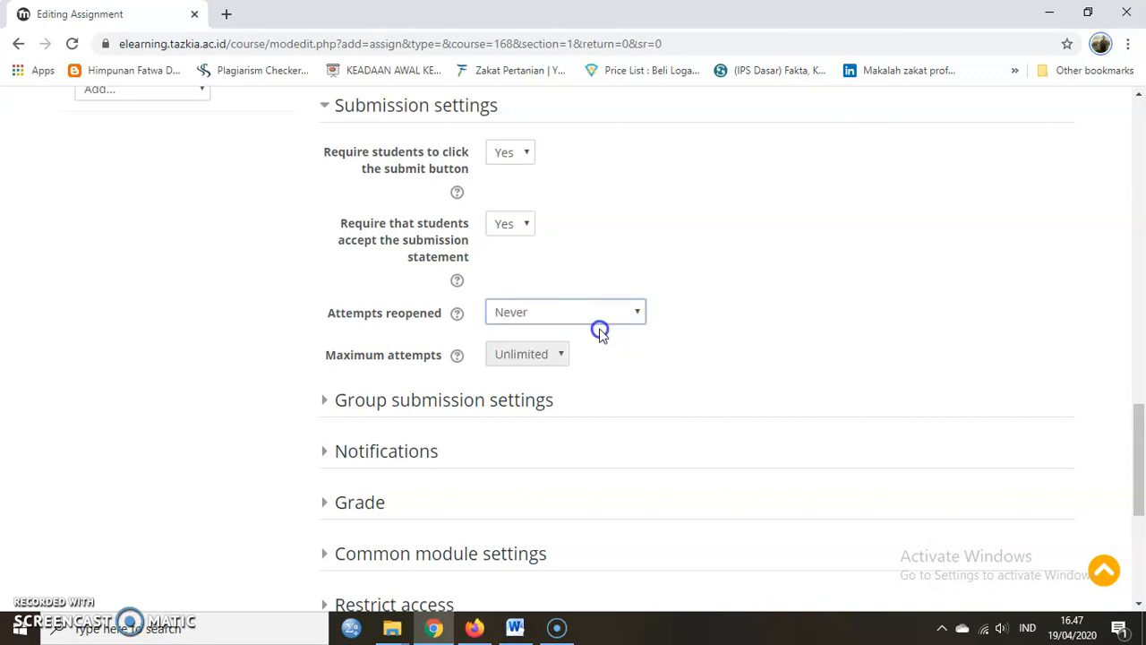
left_click(380, 408)
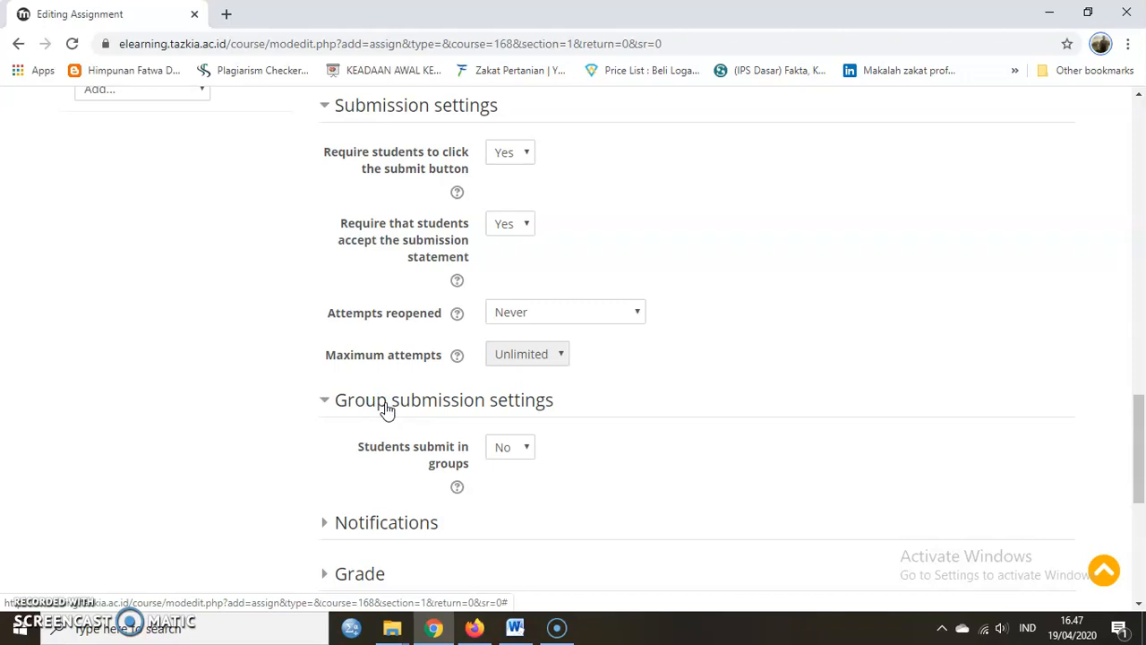
left_click(385, 406)
- Expand the Notifications section and set Notify graders about late submissions to Yes
scroll(384, 409, "down", 2)
left_click(427, 297)
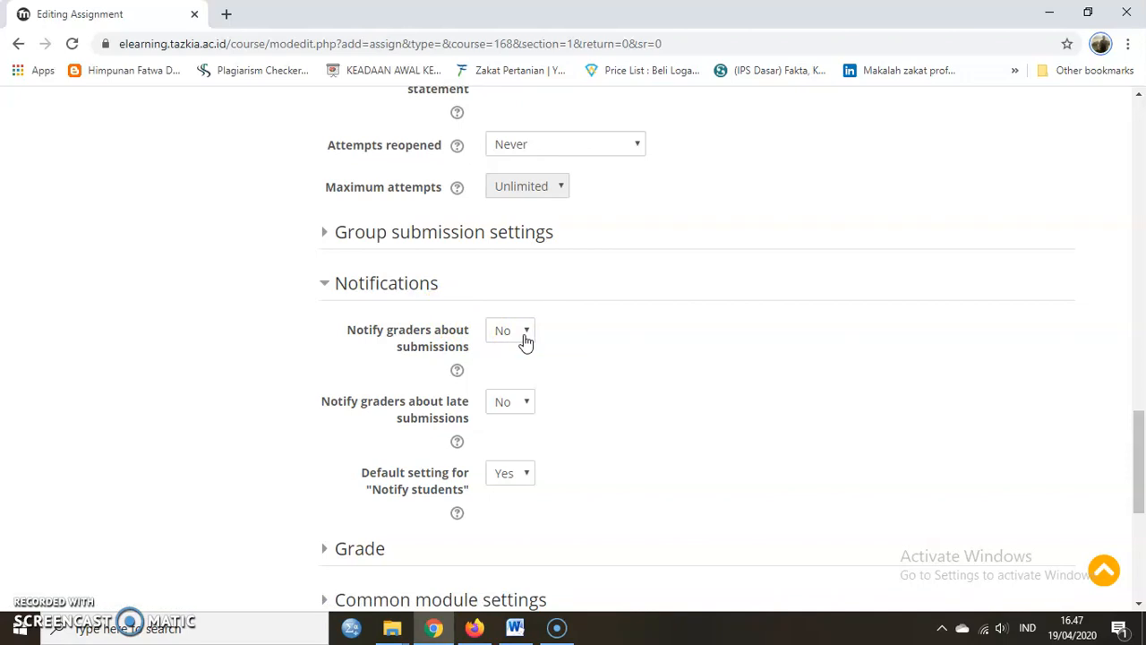
left_click(525, 338)
left_click(525, 339)
left_click(525, 339)
left_click(525, 338)
left_click(520, 408)
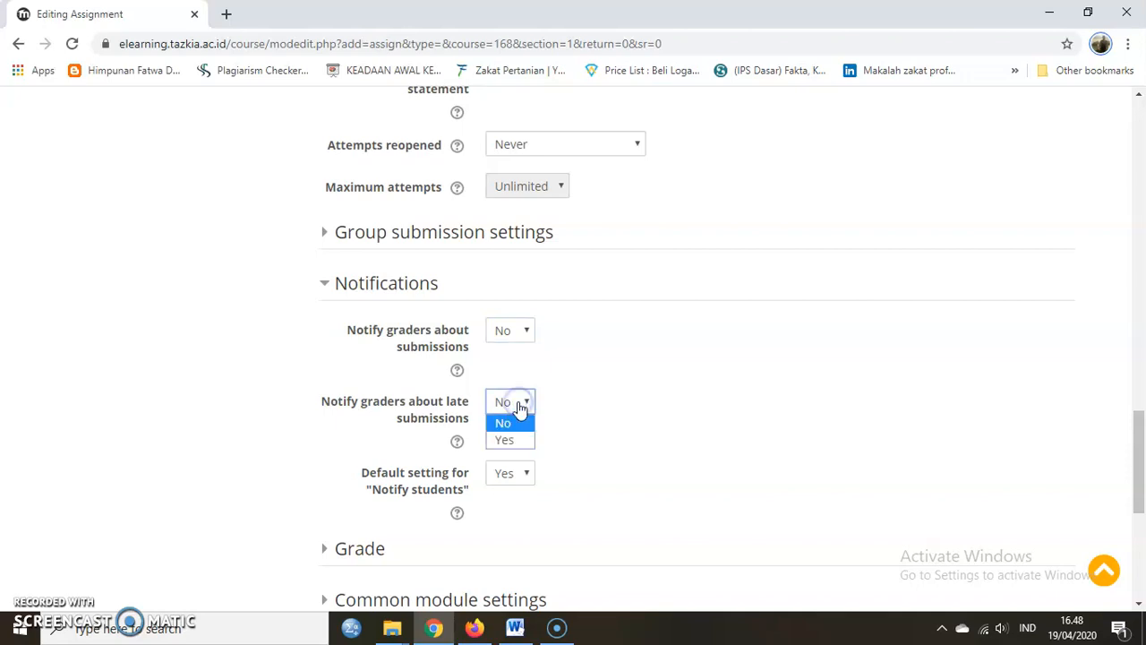
left_click(519, 407)
left_click(520, 407)
left_click(504, 438)
- Set Notify graders about submissions to Yes and collapse the Notifications section
left_click(525, 332)
left_click(520, 371)
scroll(528, 434, "down", 1)
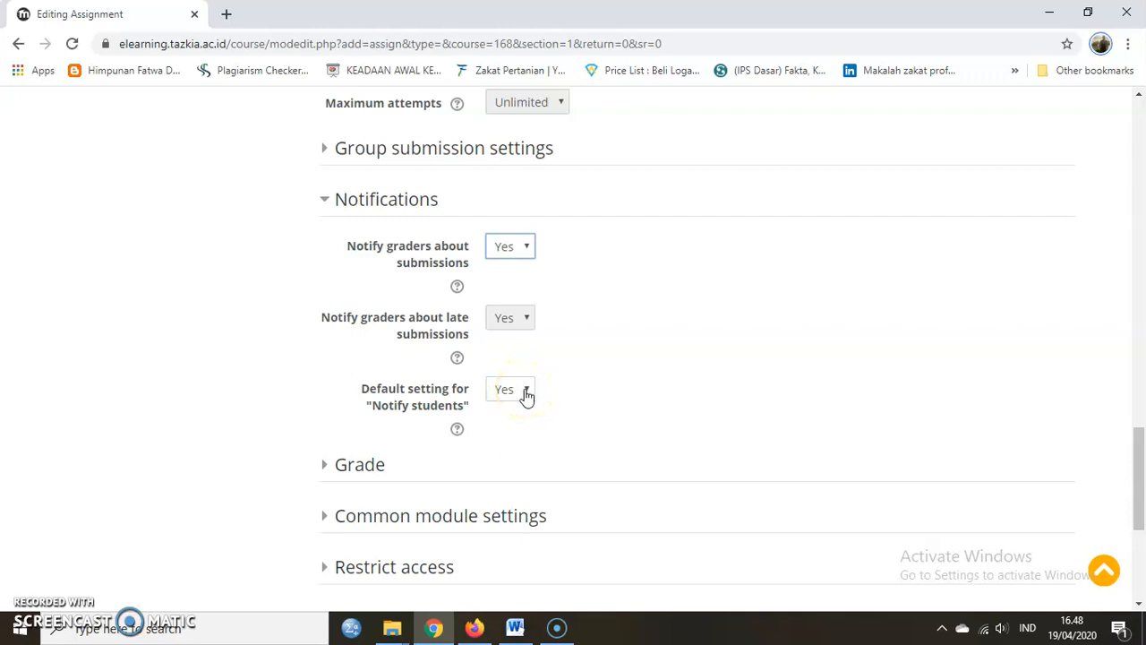
scroll(376, 323, "up", 1)
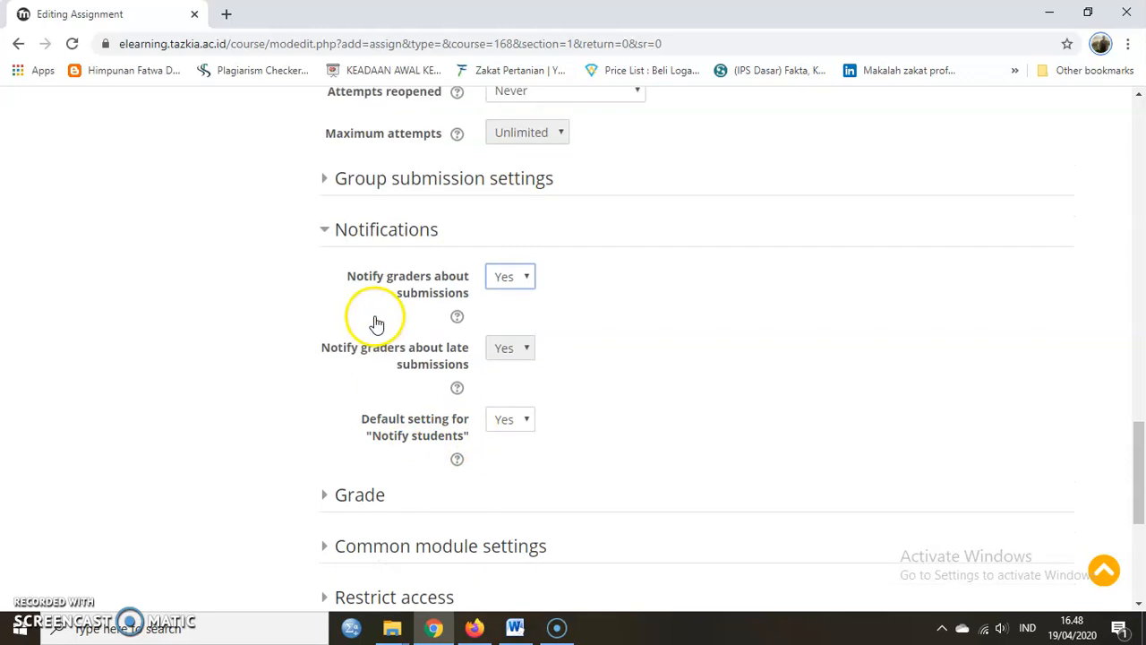
left_click(358, 285)
- Expand the Grade section and choose Point as the grade type
scroll(362, 282, "down", 1)
left_click(349, 253)
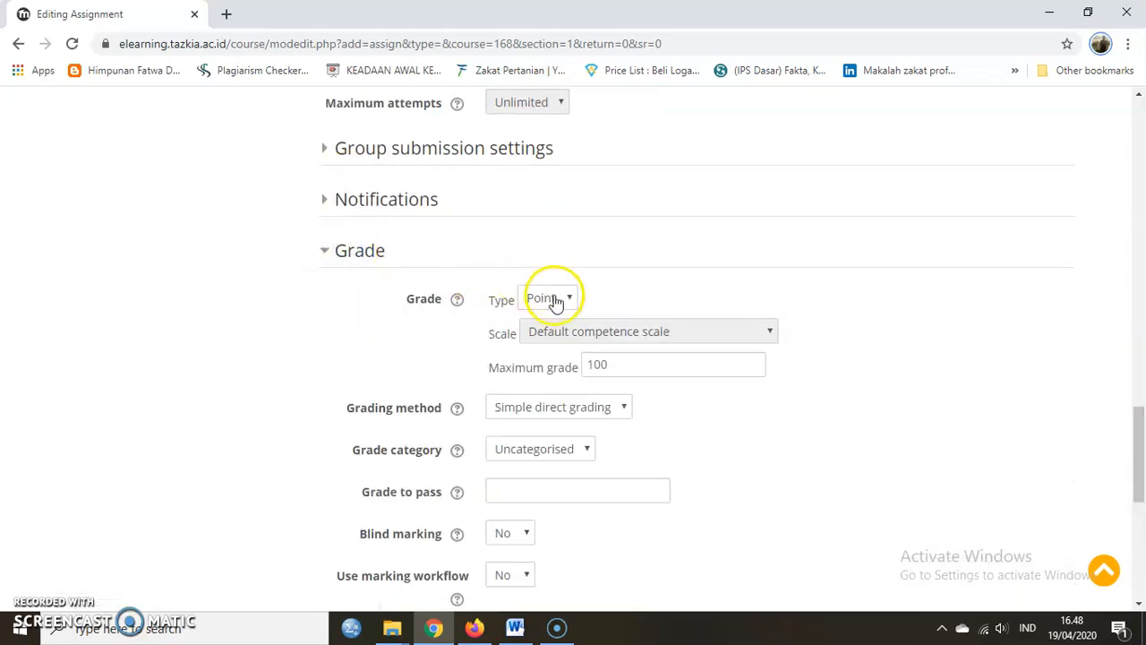
left_click(555, 303)
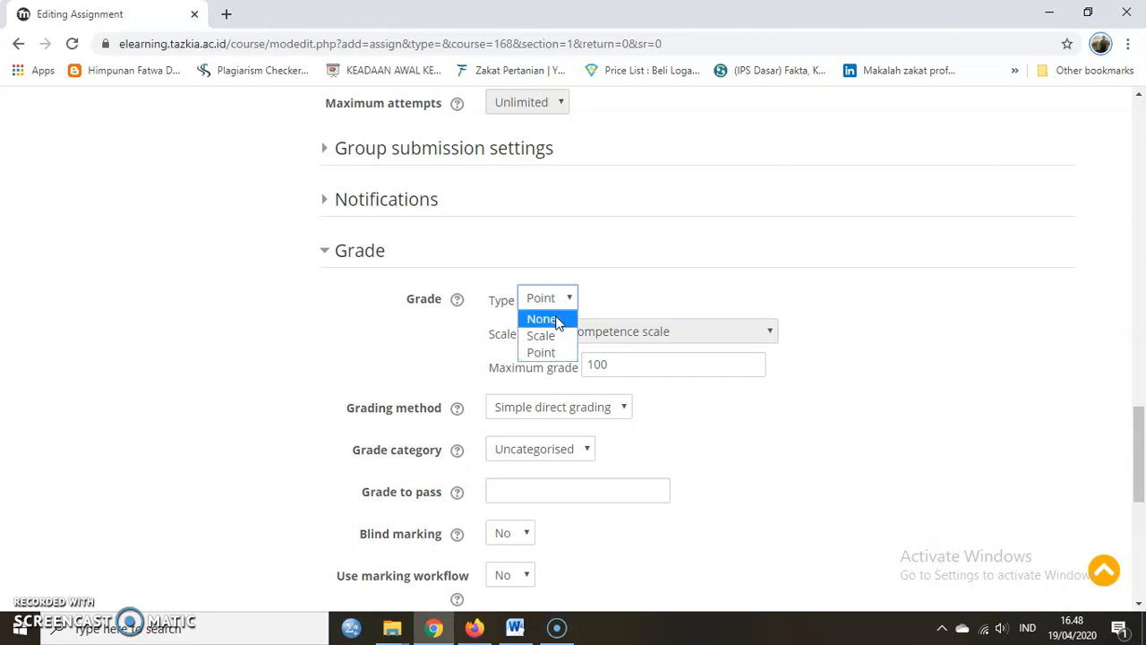
left_click(555, 322)
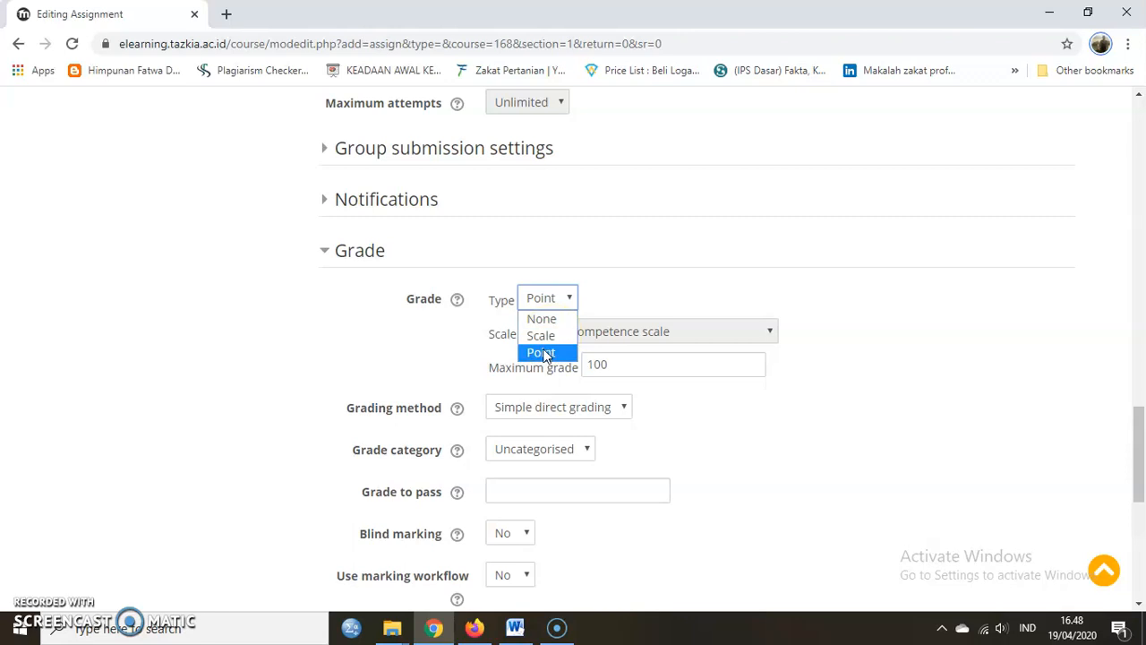
left_click(542, 352)
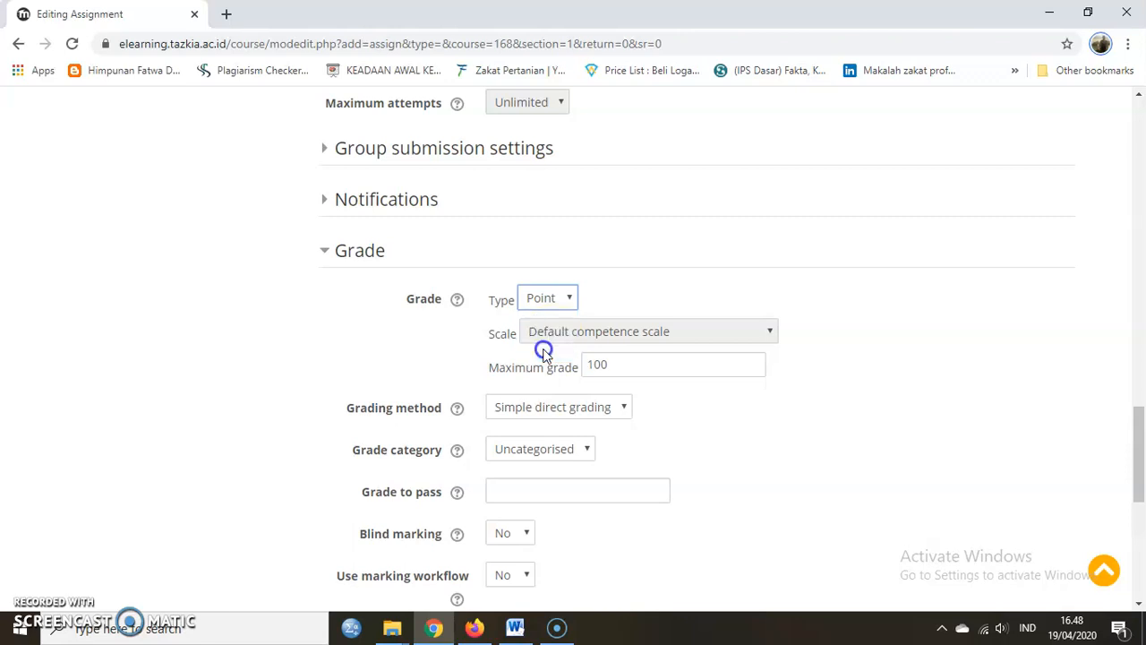
left_click(609, 365)
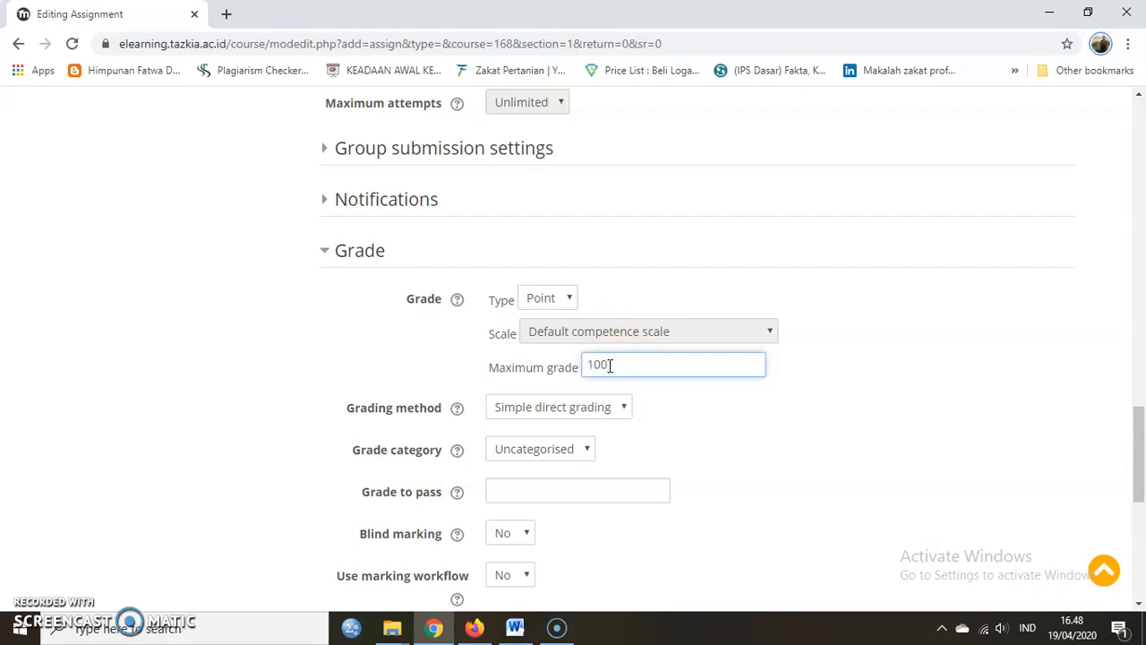
left_click(634, 363)
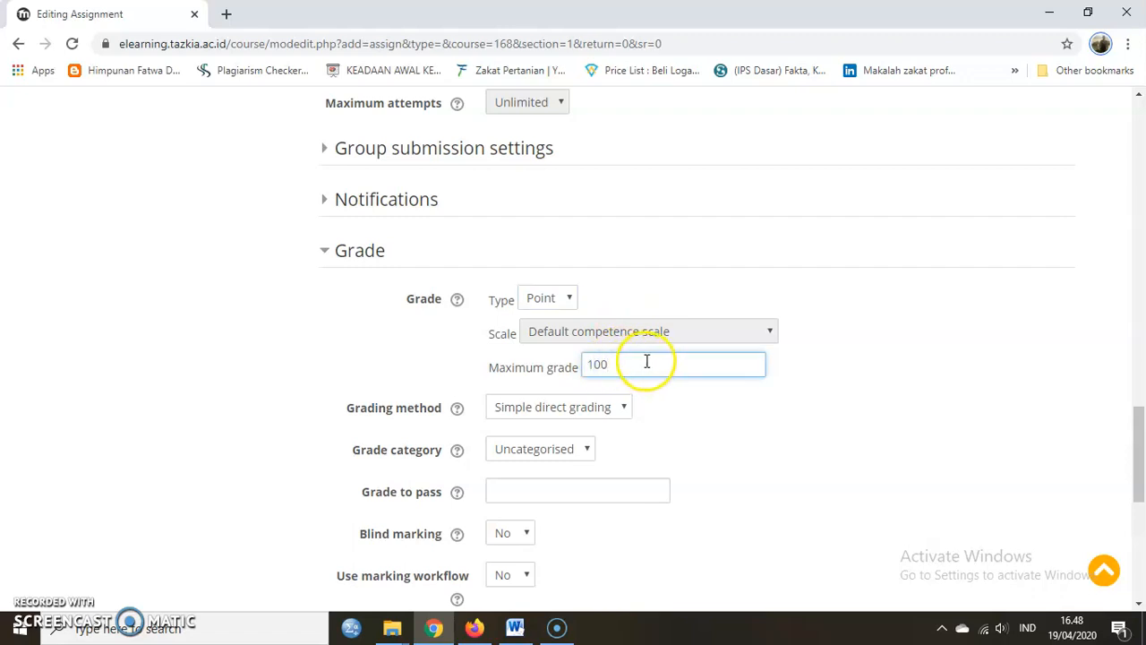
- Switch the grade type to Scale, view the available scales, and set the type back to Point
left_click(563, 297)
left_click(550, 333)
left_click(560, 336)
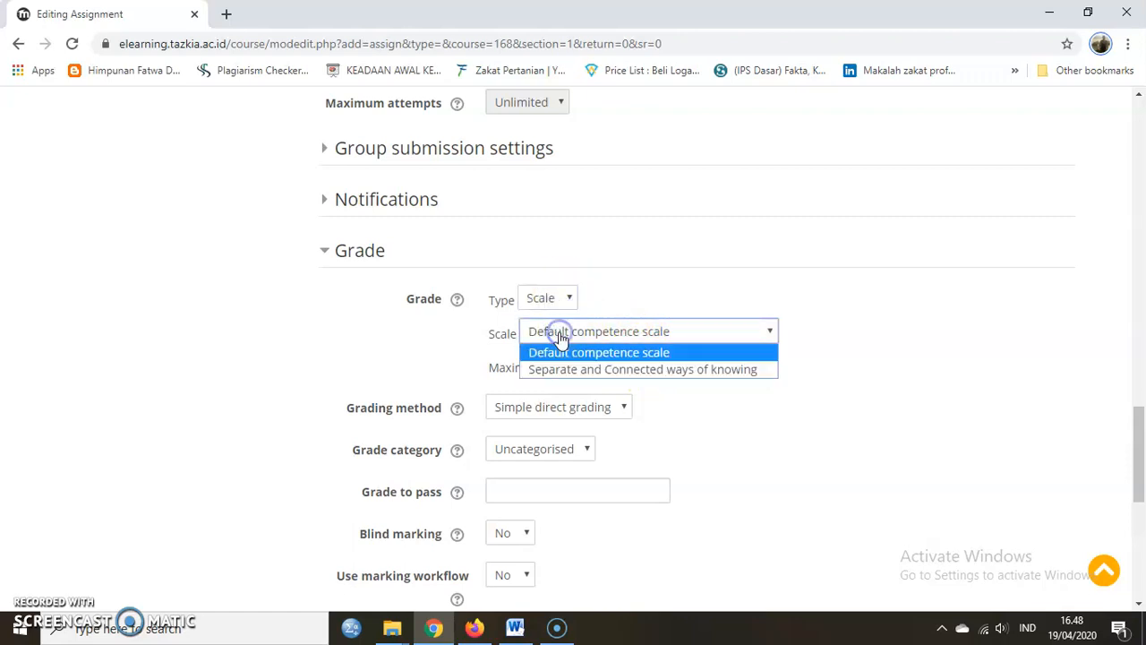
left_click(558, 331)
left_click(548, 299)
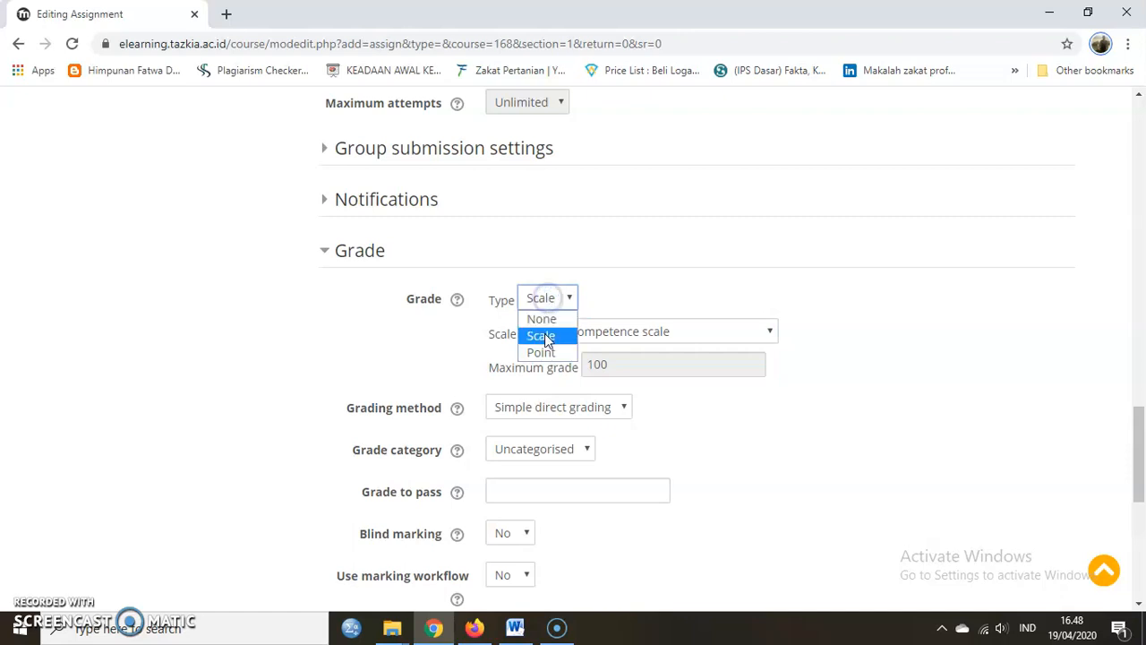
left_click(548, 353)
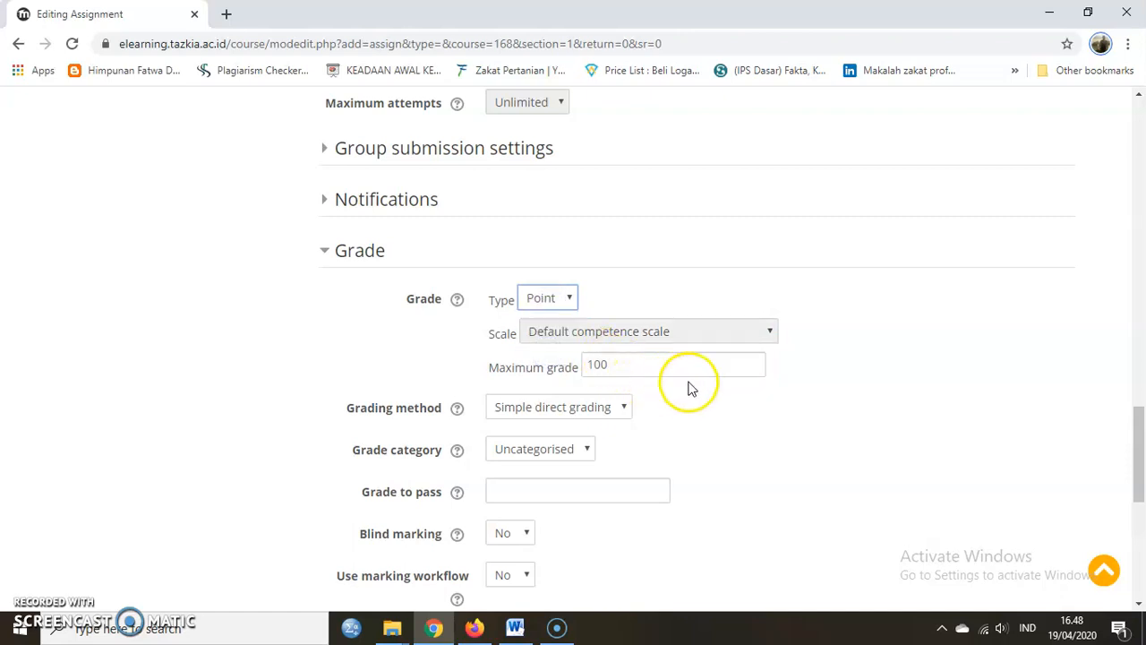
- Review the grading method choices, keeping Simple direct grading, and check the Grade category choices
scroll(538, 407, "down", 1)
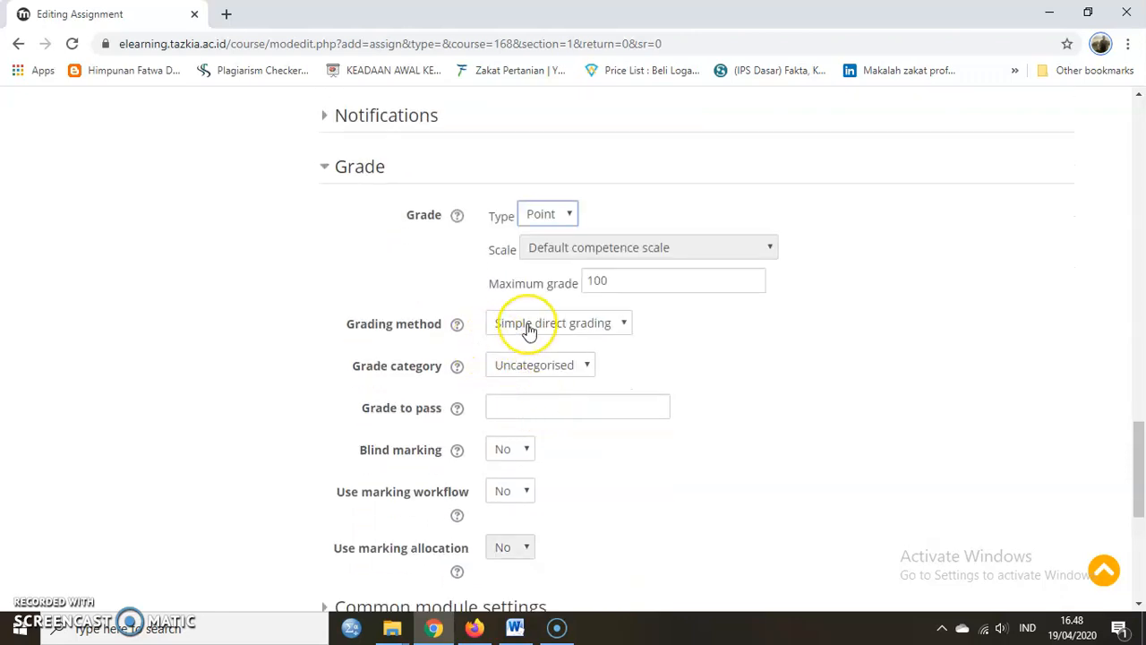
left_click(528, 330)
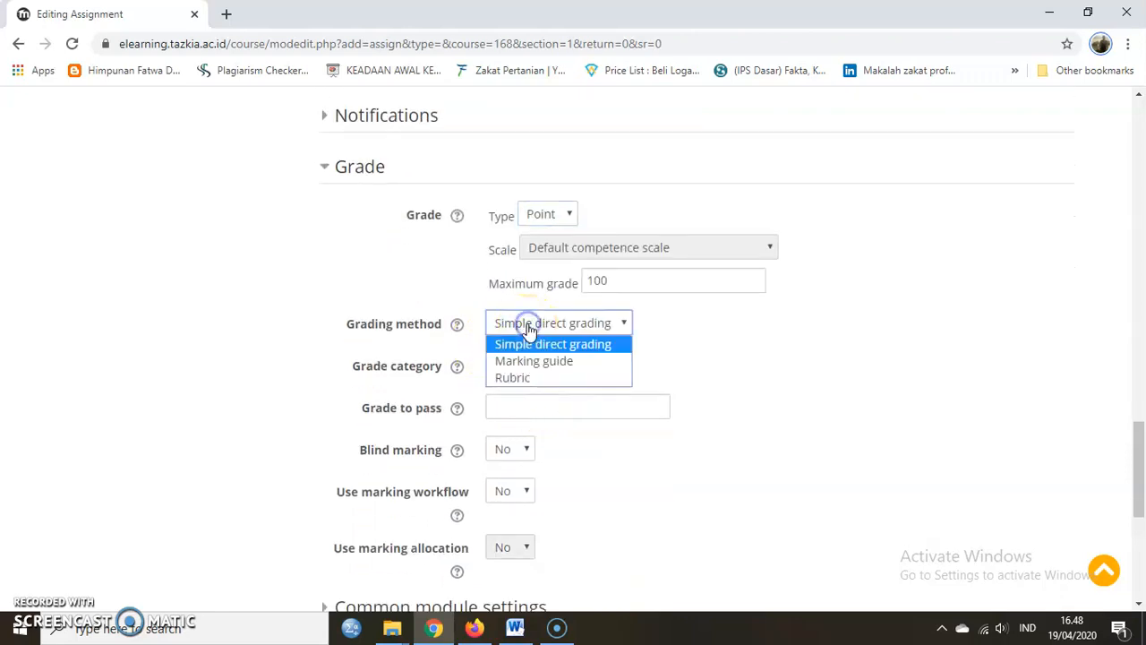
left_click(548, 380)
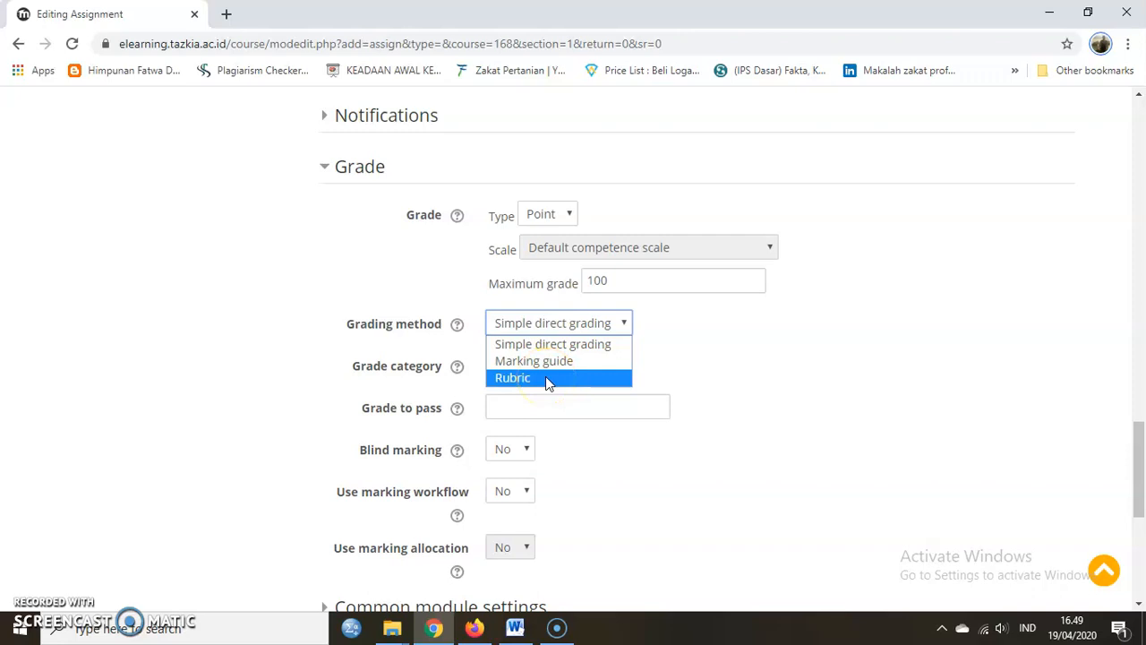
left_click(550, 349)
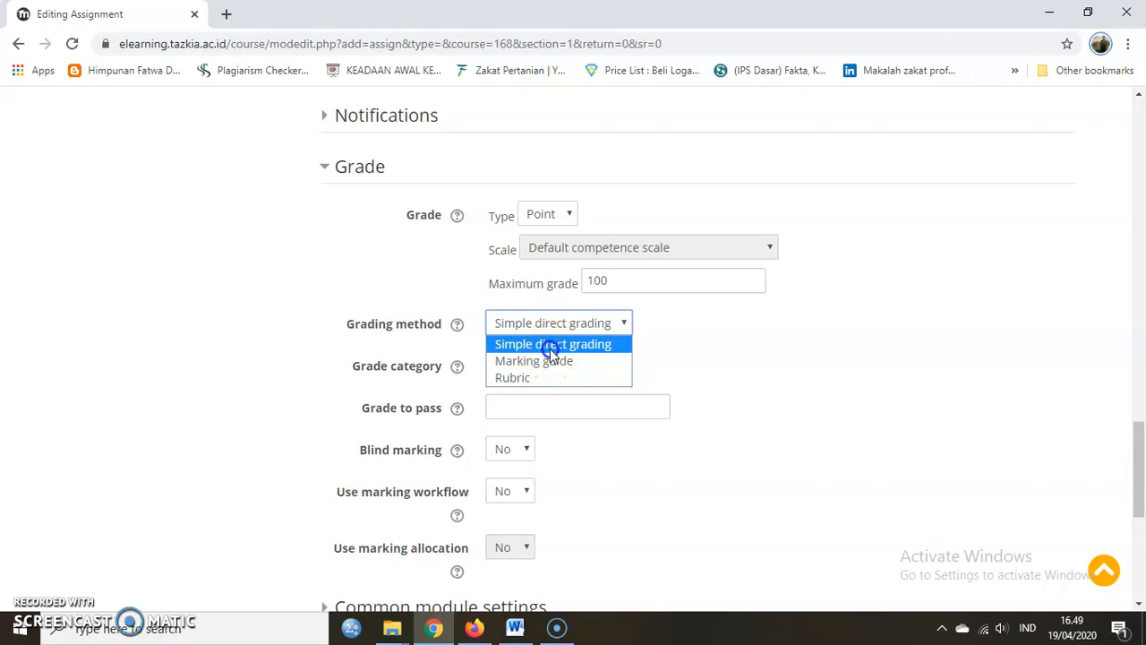
left_click(551, 347)
left_click(565, 367)
left_click(566, 367)
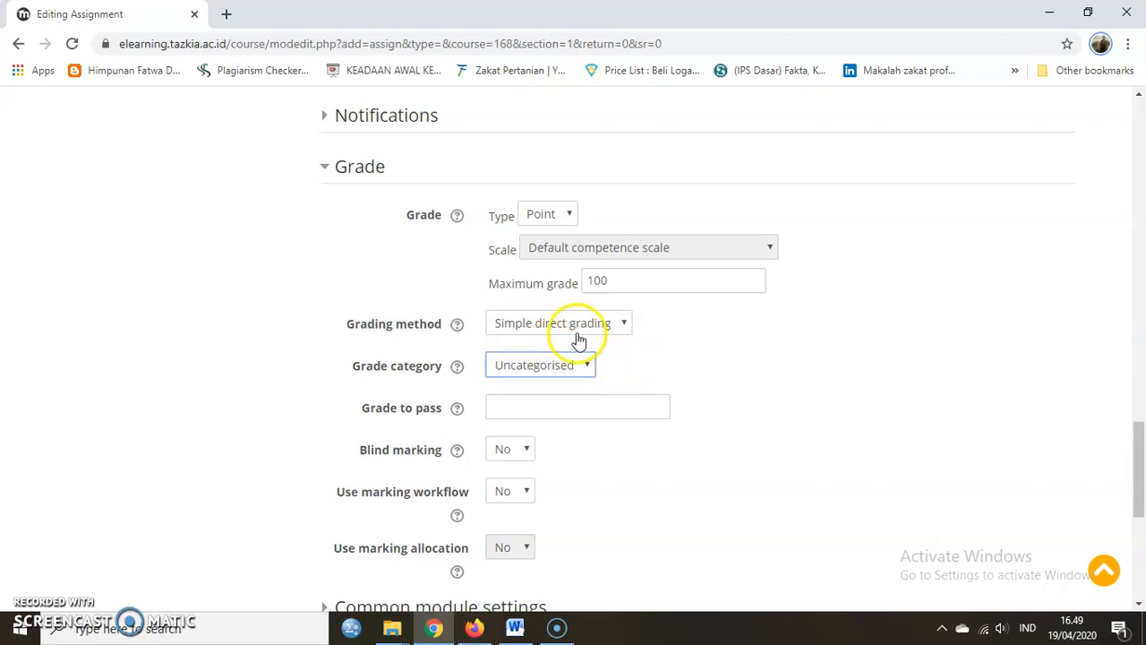
- Try the Rubric and Marking guide grading methods while checking Grade category, and return to Simple direct grading
left_click(577, 329)
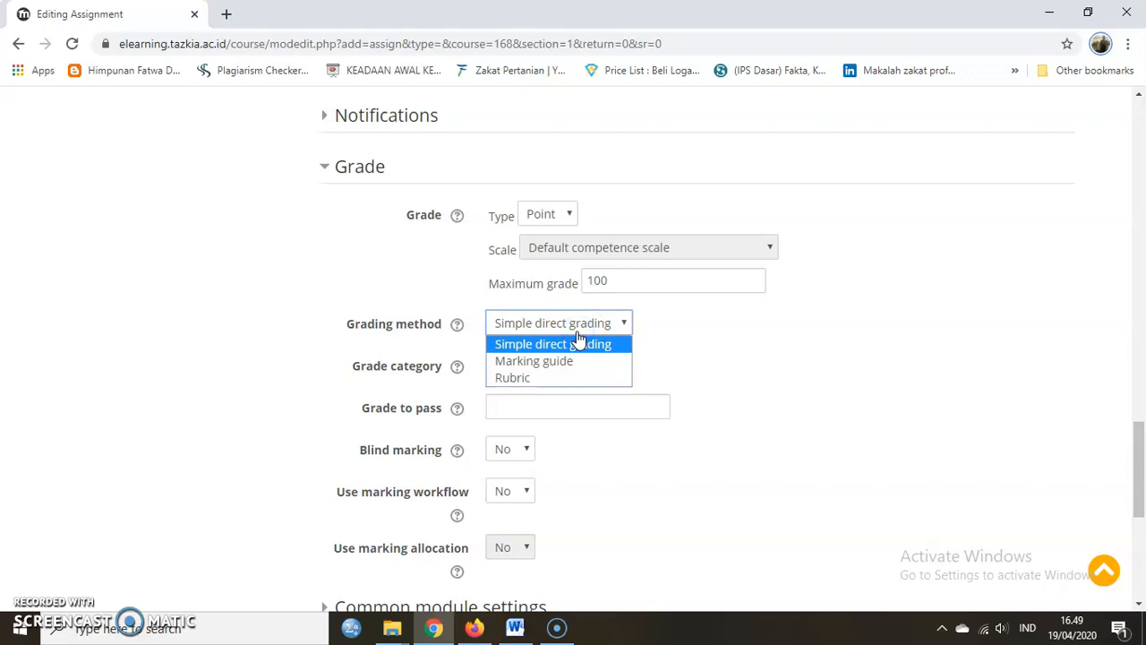
left_click(564, 377)
left_click(563, 369)
left_click(561, 368)
left_click(570, 330)
left_click(543, 361)
left_click(542, 365)
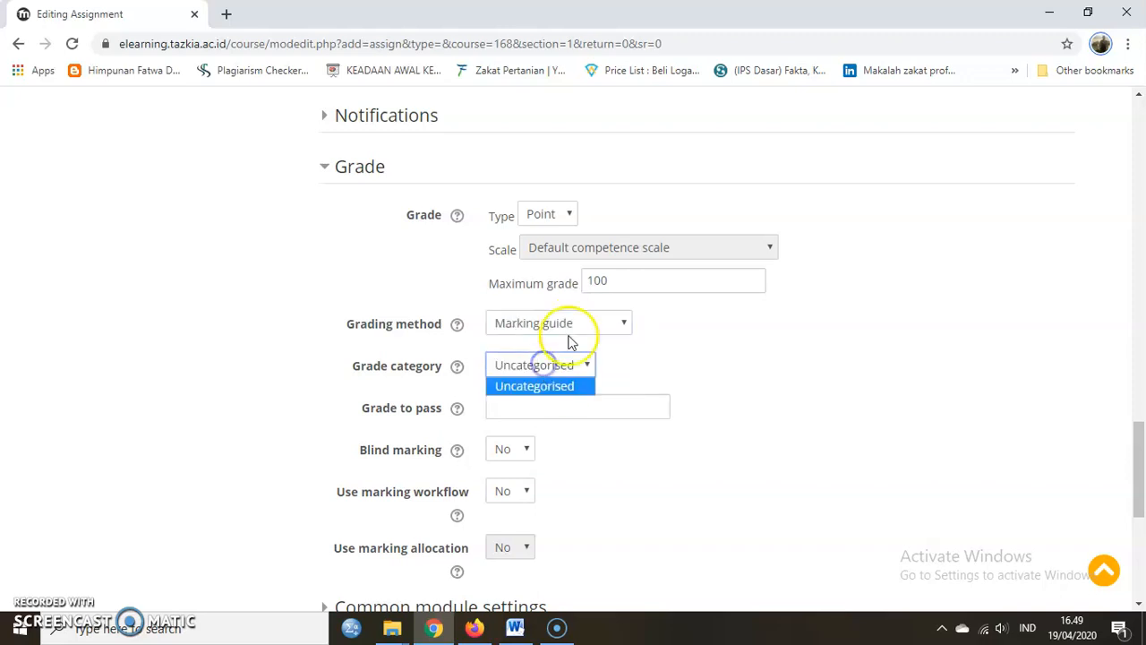
left_click(551, 361)
left_click(578, 328)
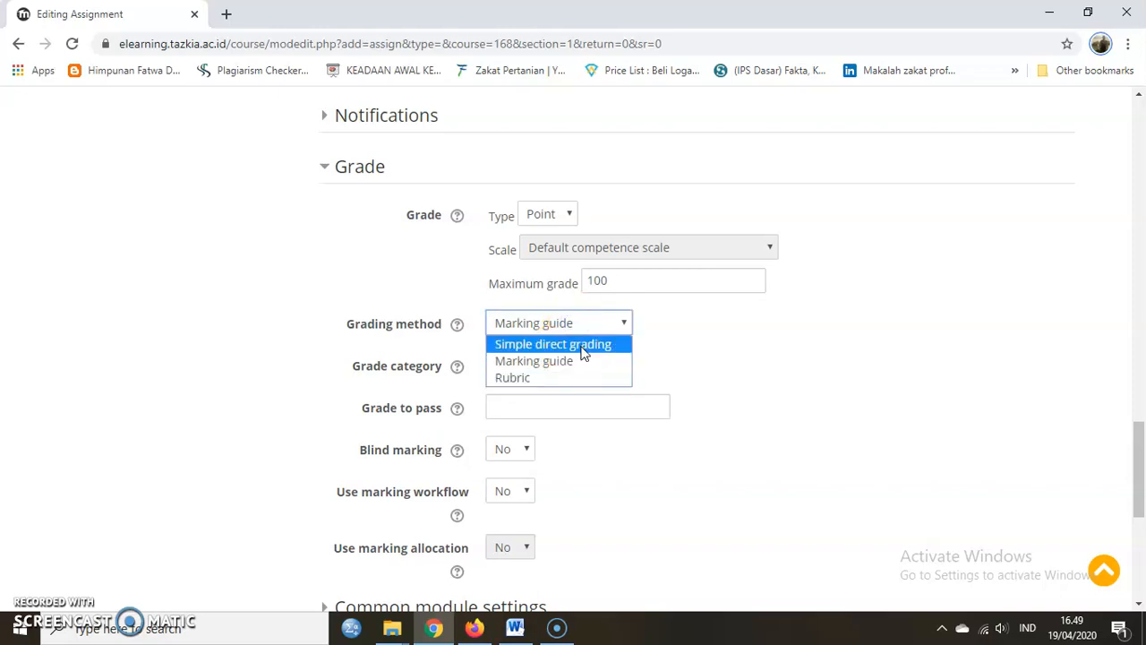
left_click(583, 347)
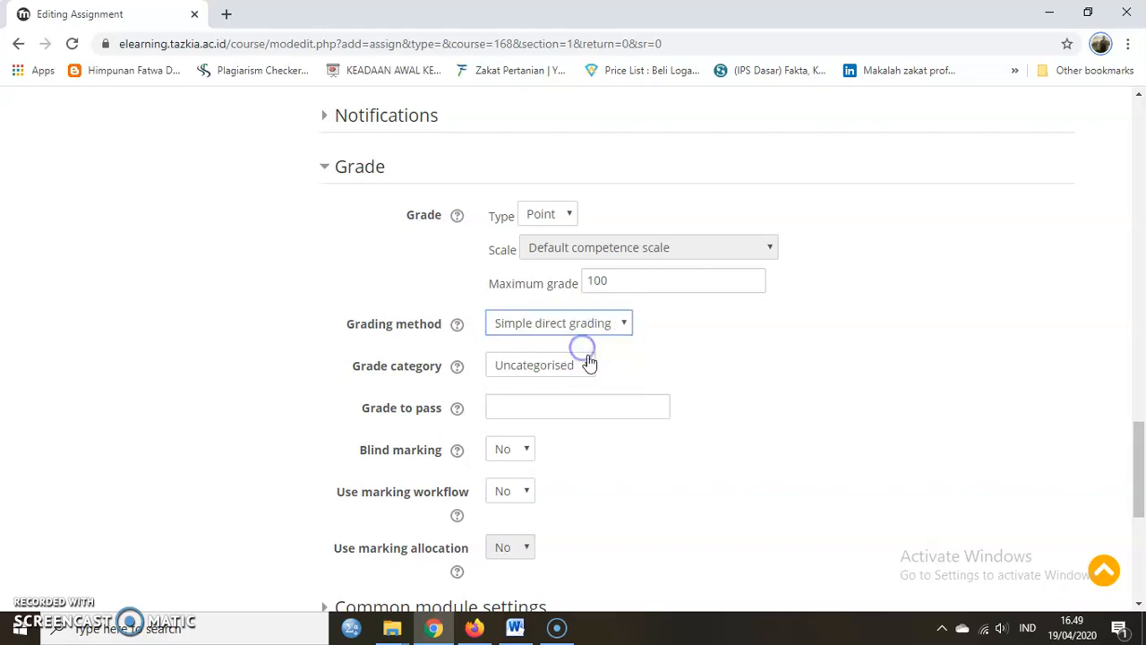
- Set Grade to pass to 65 and keep Blind marking at No
scroll(591, 416, "down", 1)
left_click(538, 321)
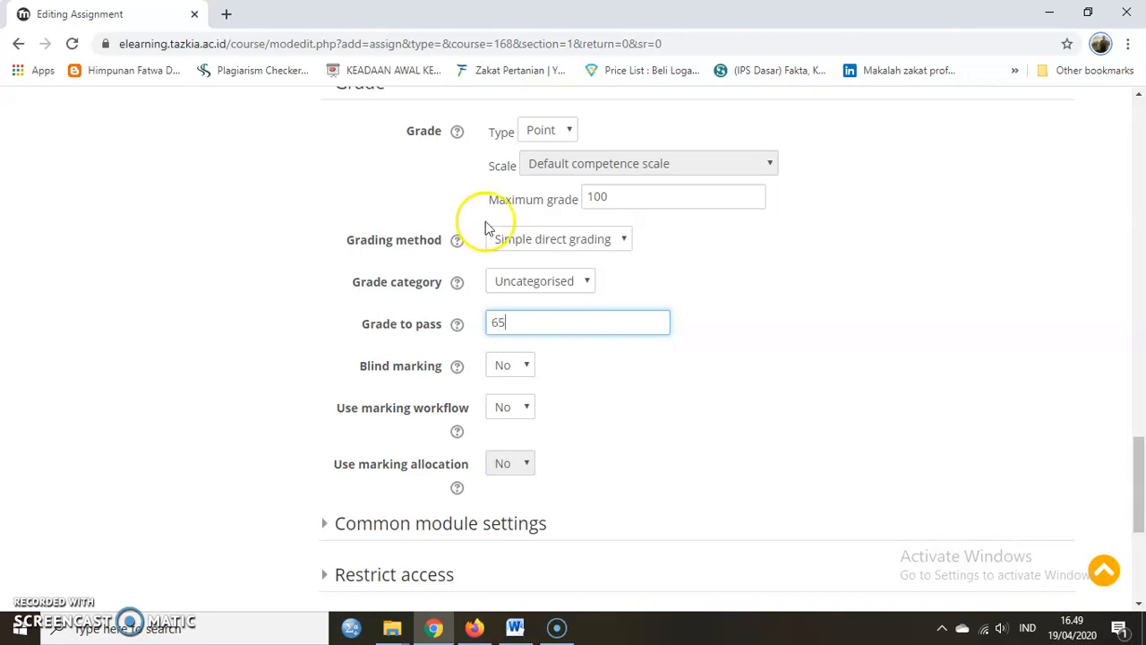
left_click(523, 374)
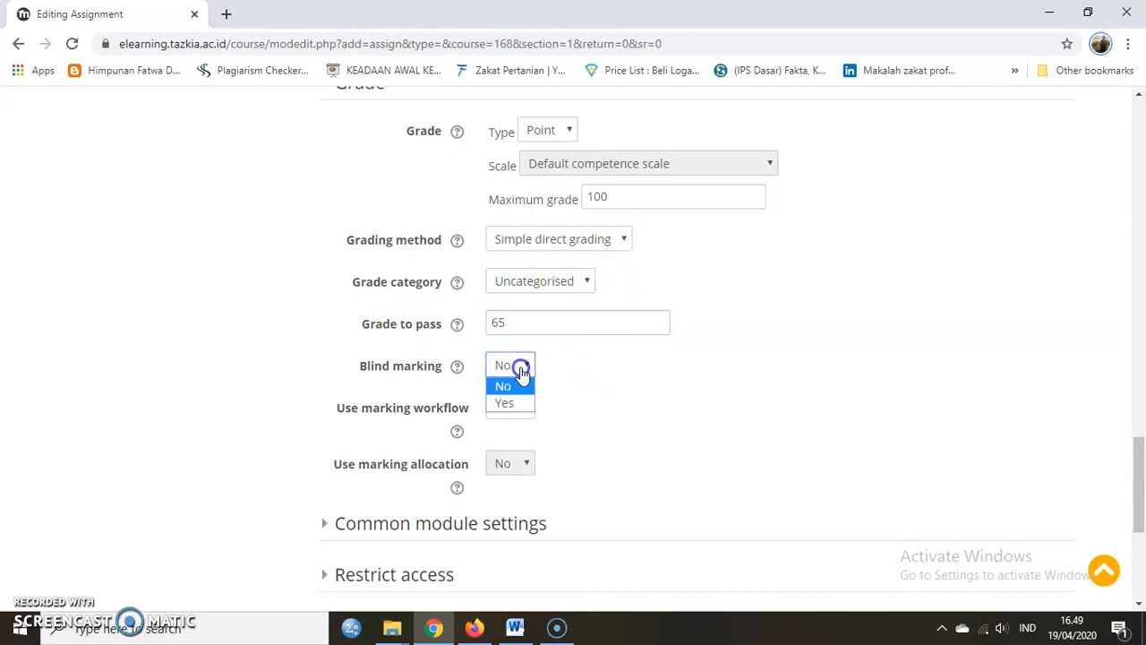
left_click(523, 372)
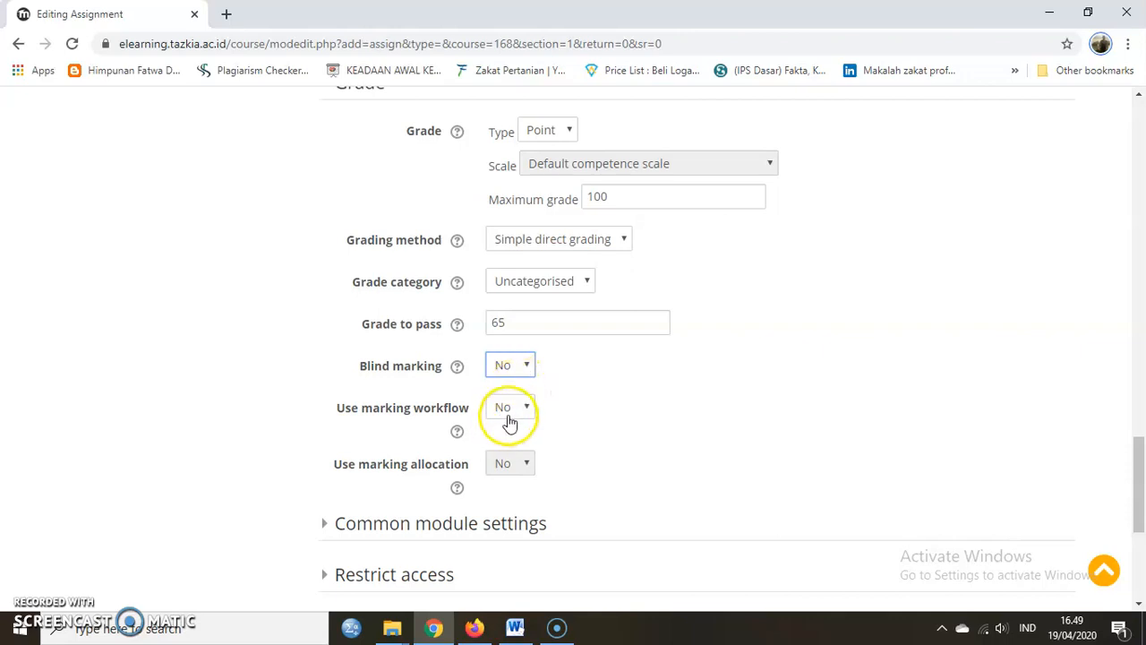
- Set Use marking workflow to Yes in the Grade section
left_click(509, 410)
left_click(510, 410)
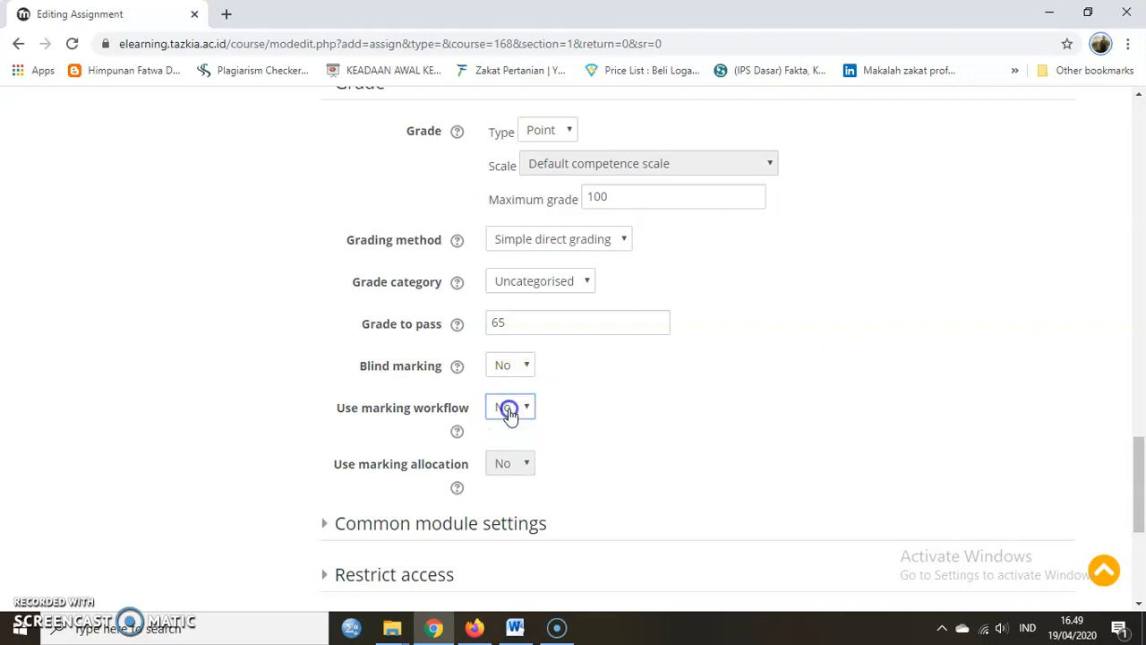
left_click(509, 410)
left_click(500, 445)
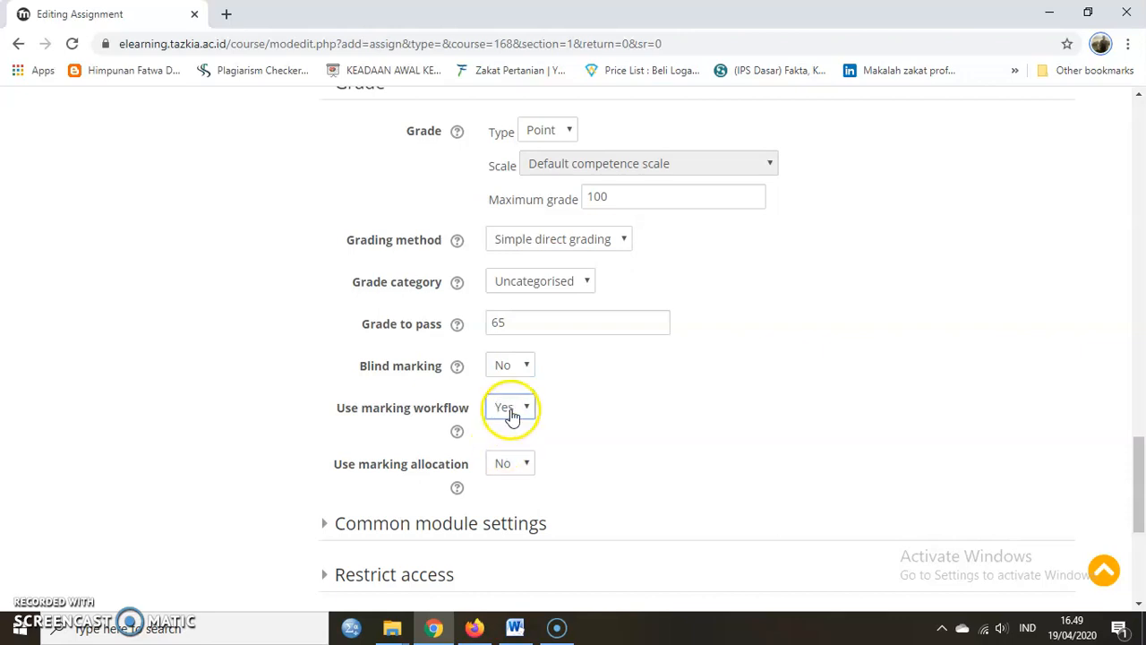
left_click(511, 416)
left_click(511, 416)
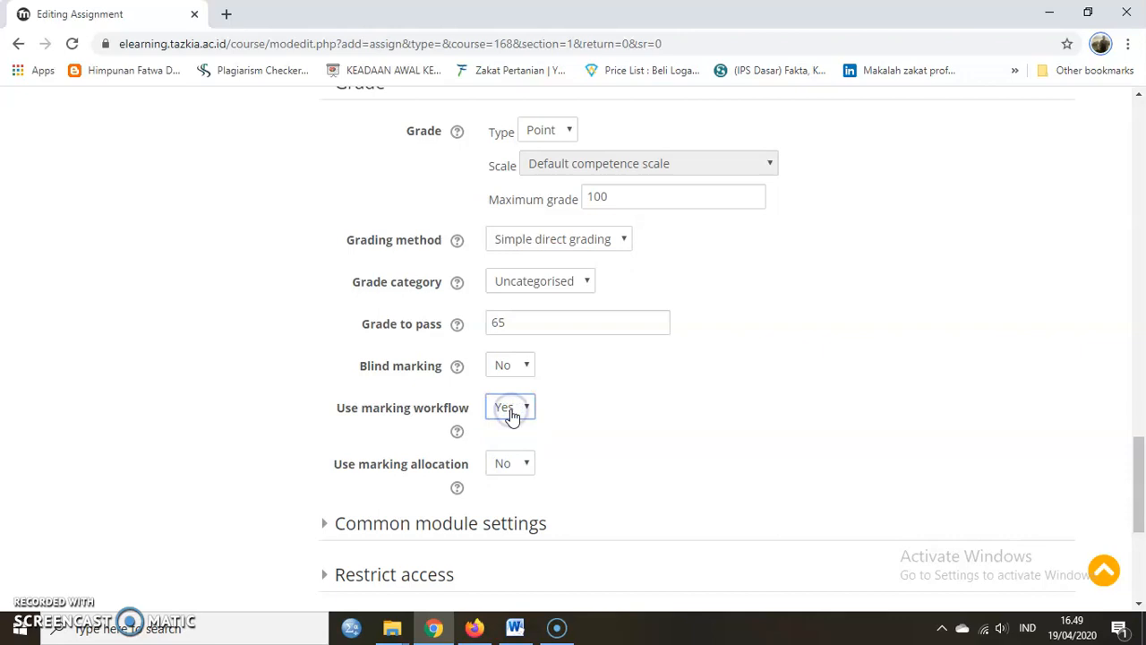
left_click(511, 412)
left_click(513, 413)
- Set Use marking allocation to Yes in the assignment's grade settings
left_click(512, 461)
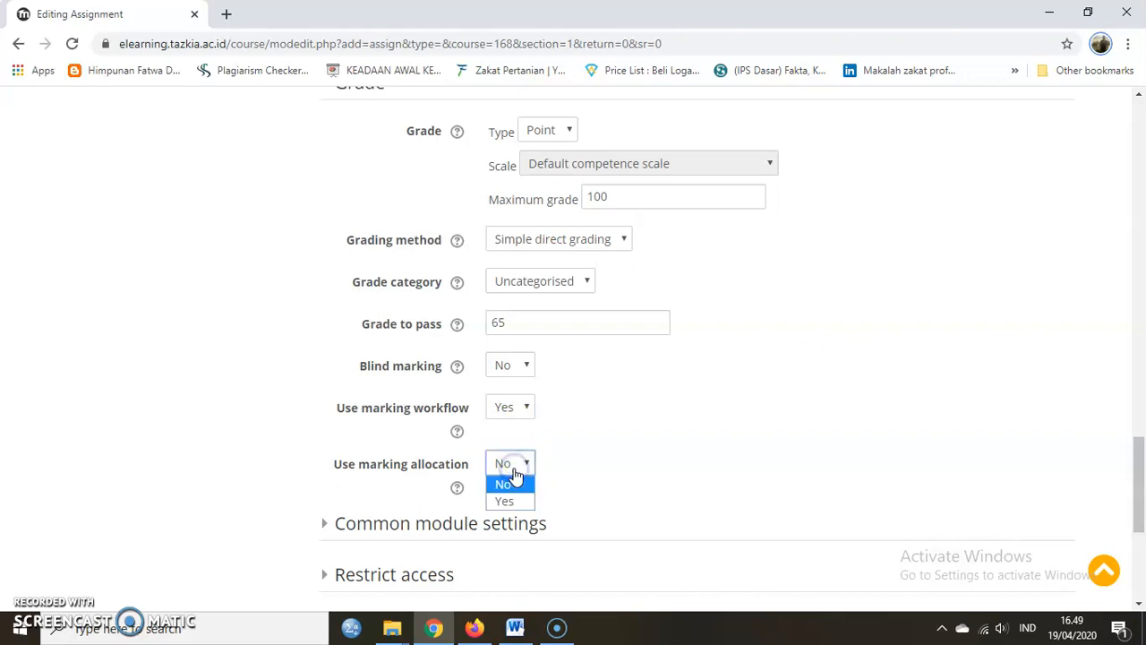
left_click(511, 502)
left_click(520, 469)
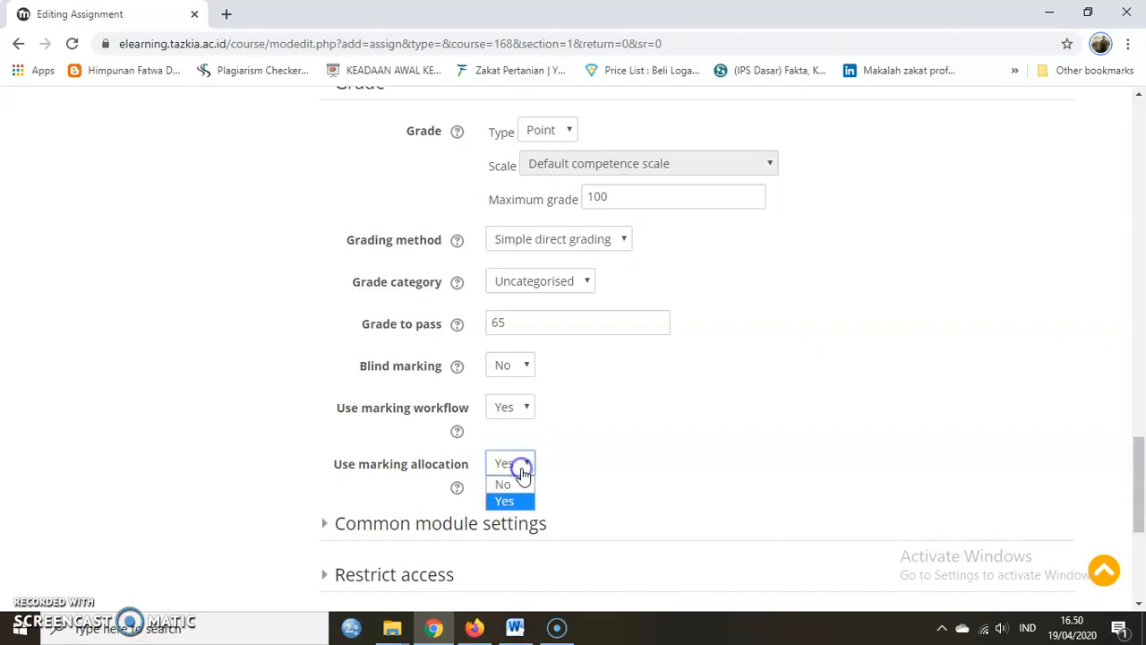
left_click(512, 500)
left_click(516, 473)
left_click(518, 473)
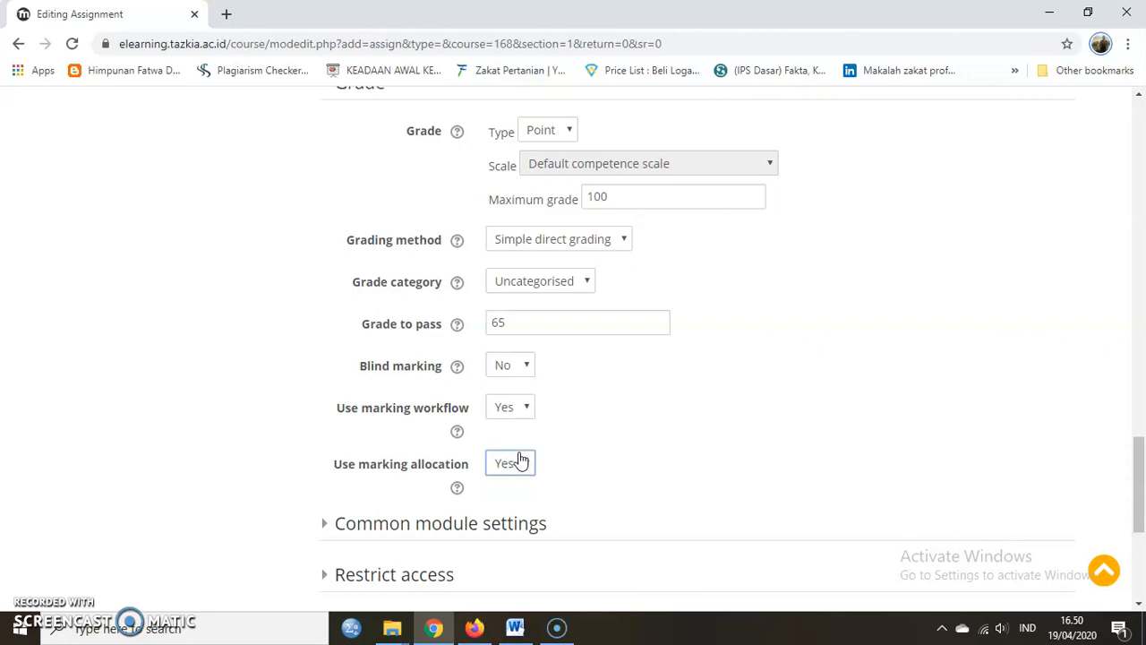
- Set both Use marking allocation and Use marking workflow to No
left_click(514, 462)
left_click(502, 482)
left_click(529, 421)
left_click(528, 427)
- Review the Availability and Group mode choices in Common module settings, keeping Show on course page and No groups
scroll(538, 421, "down", 2)
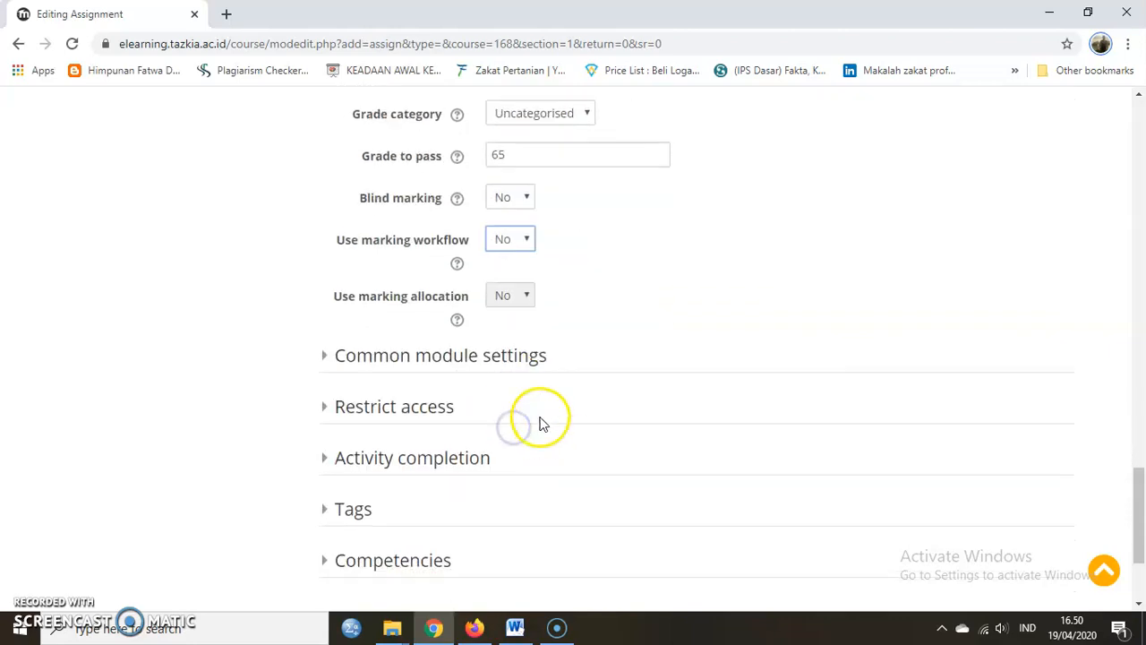
left_click(383, 365)
scroll(385, 369, "down", 1)
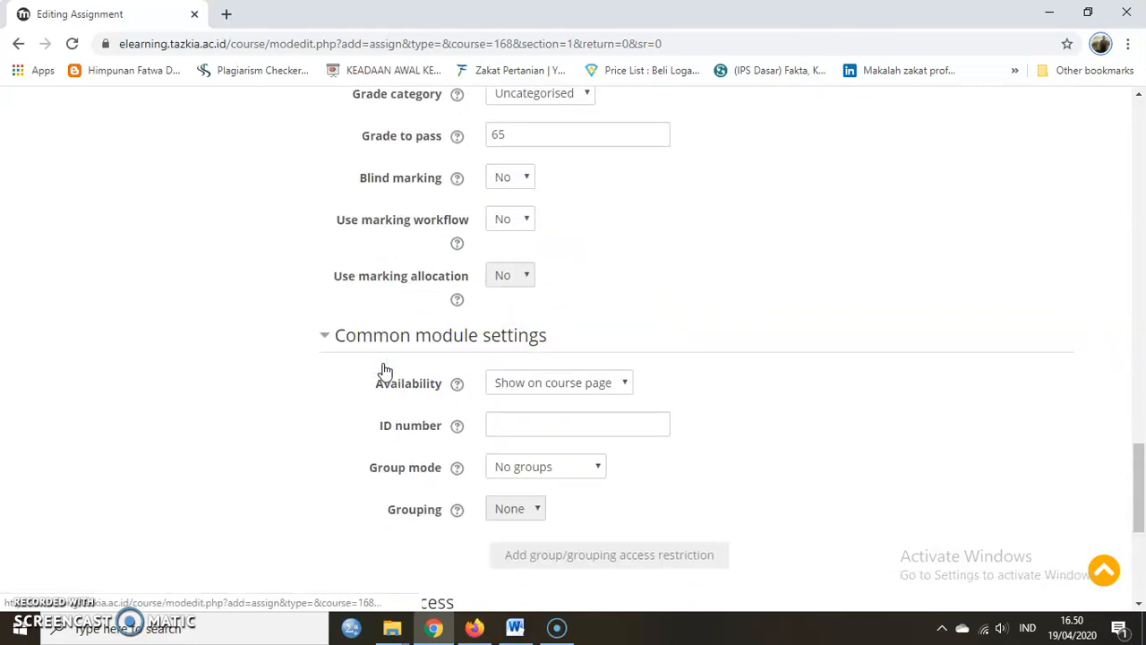
scroll(383, 367, "down", 1)
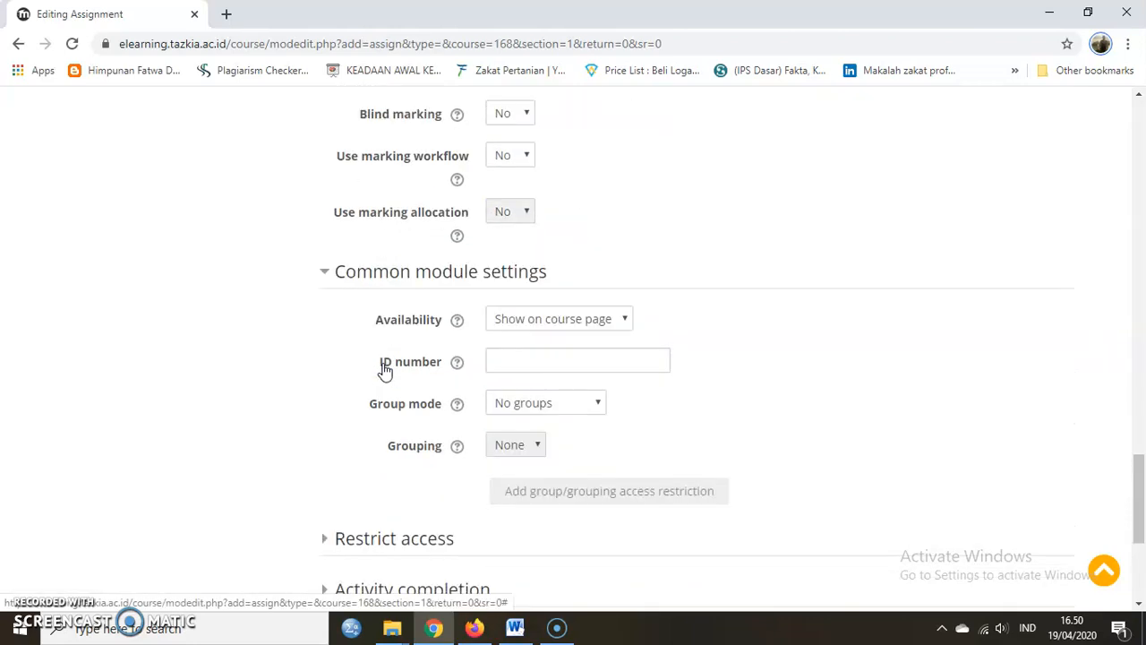
left_click(536, 328)
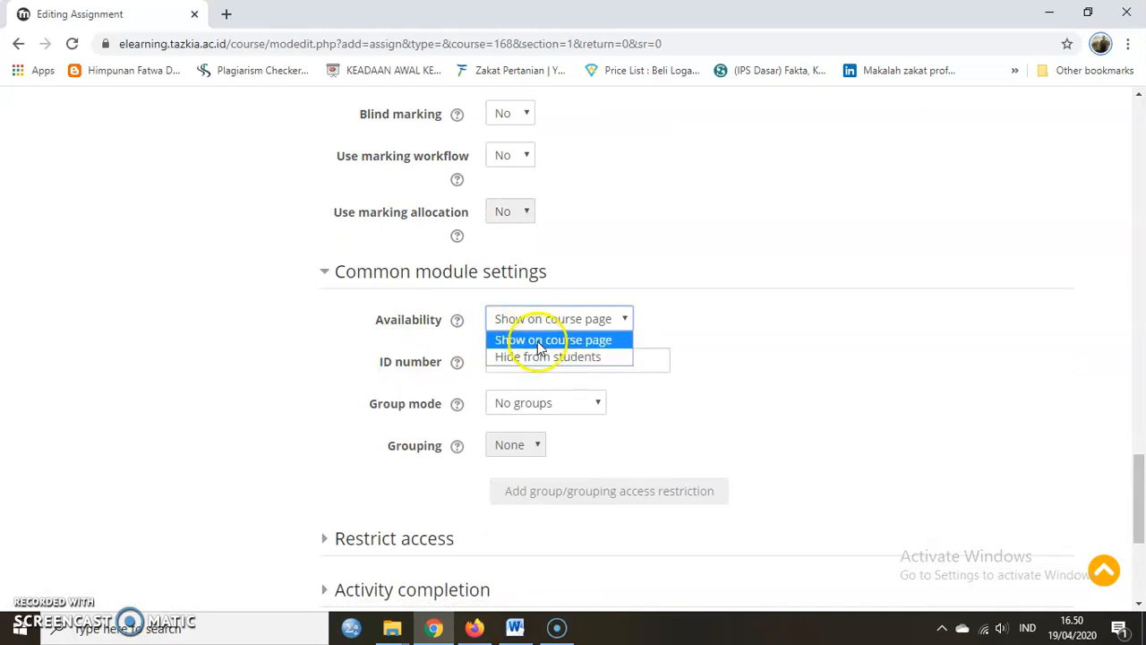
left_click(537, 341)
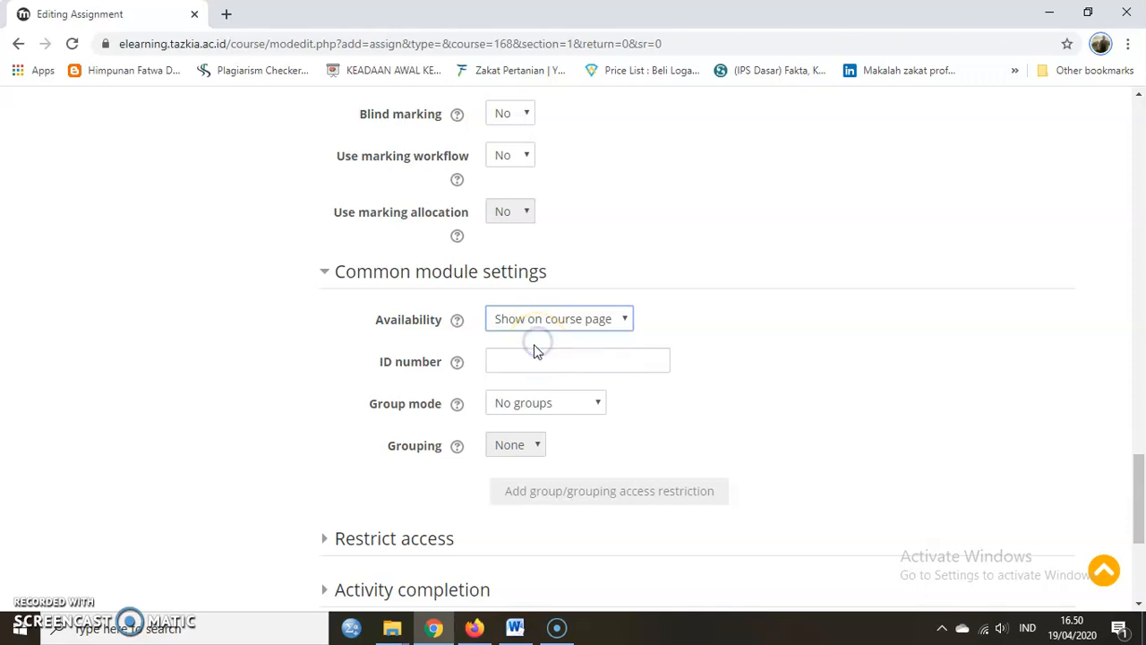
left_click(548, 322)
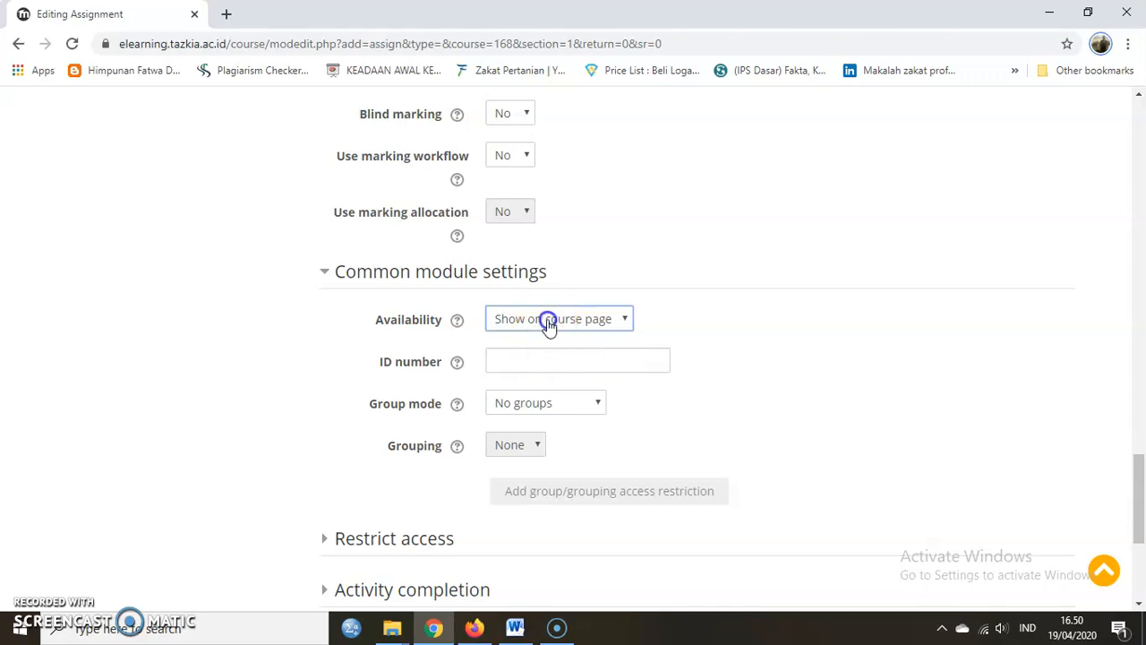
left_click(607, 401)
left_click(586, 405)
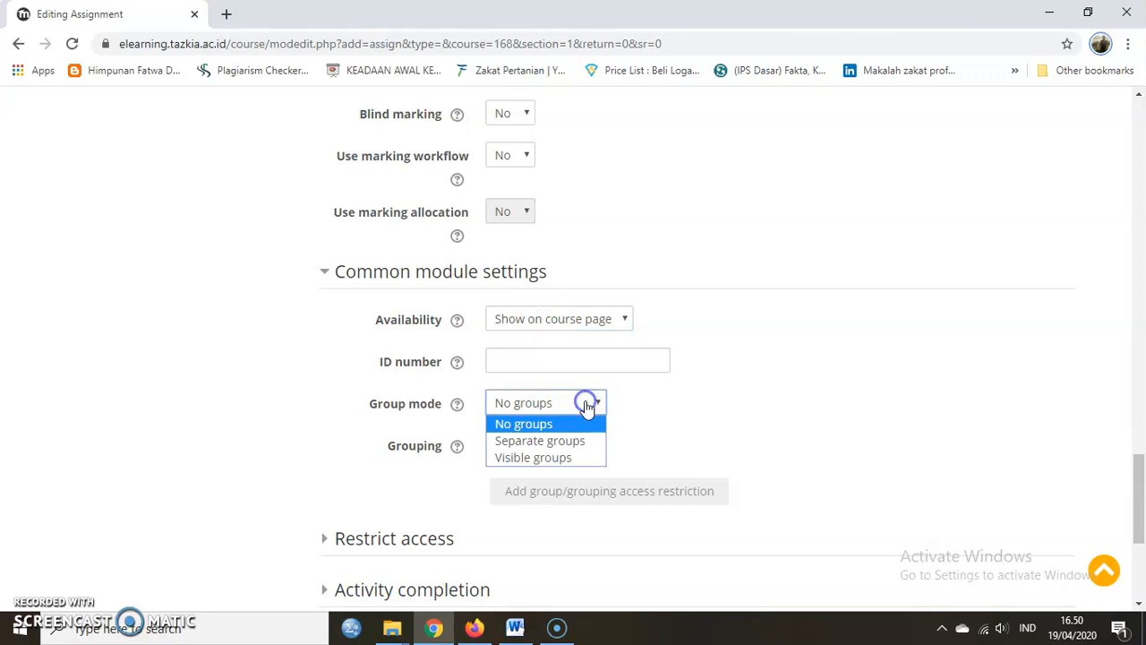
left_click(587, 405)
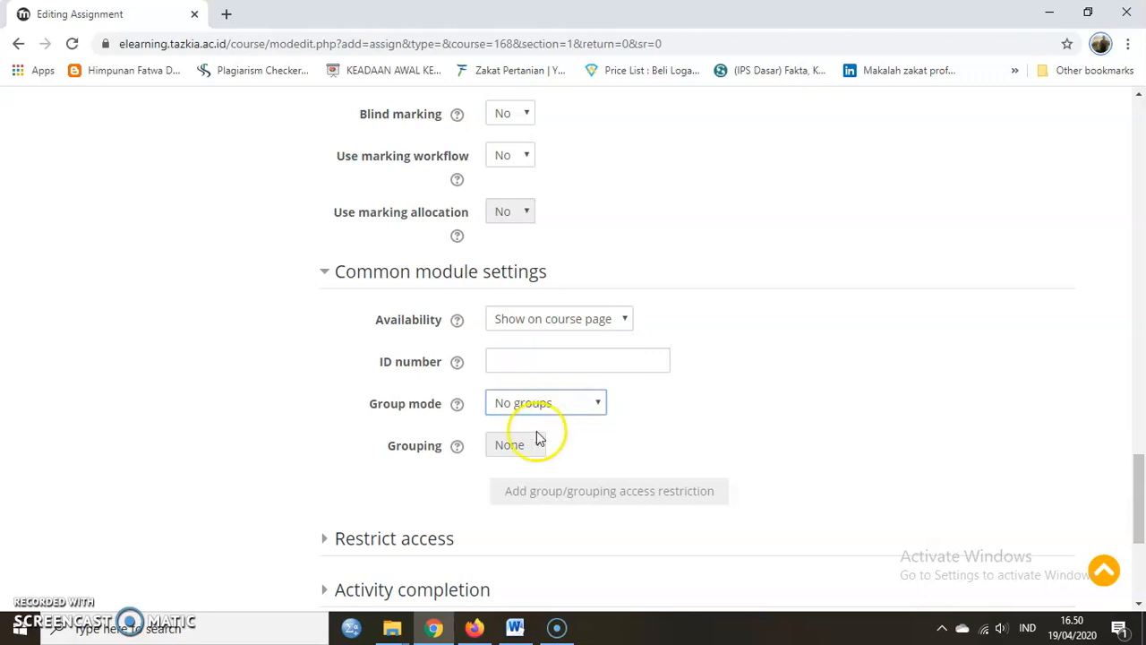
left_click(331, 283)
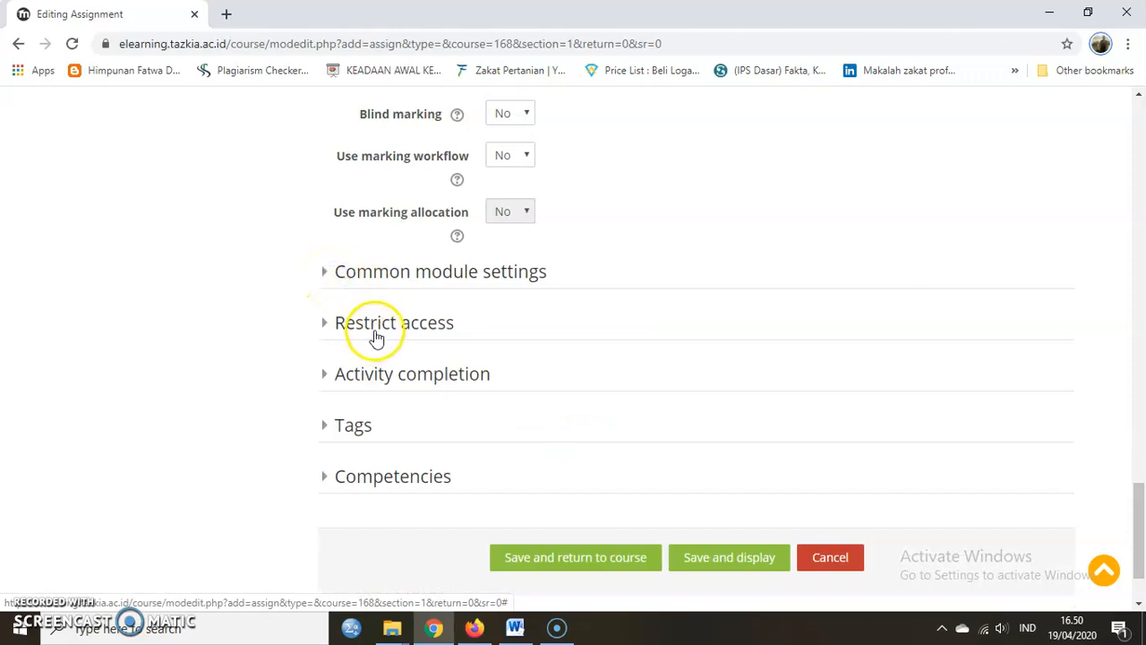
- Add an Activity completion restriction to the assignment under Restrict access
left_click(376, 330)
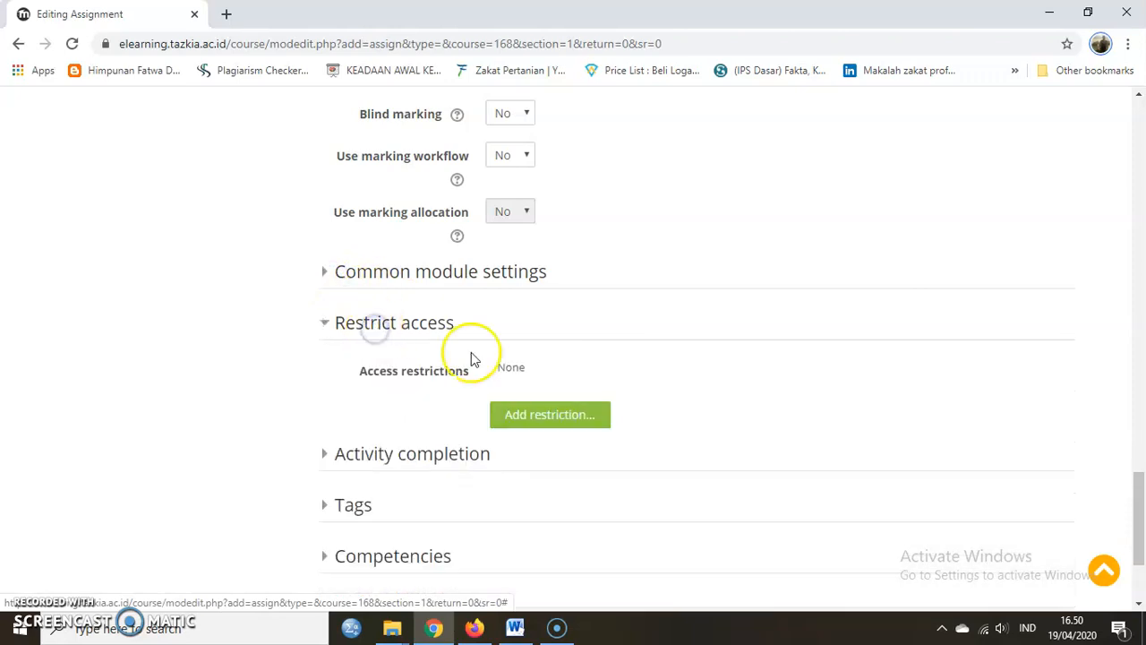
left_click(555, 416)
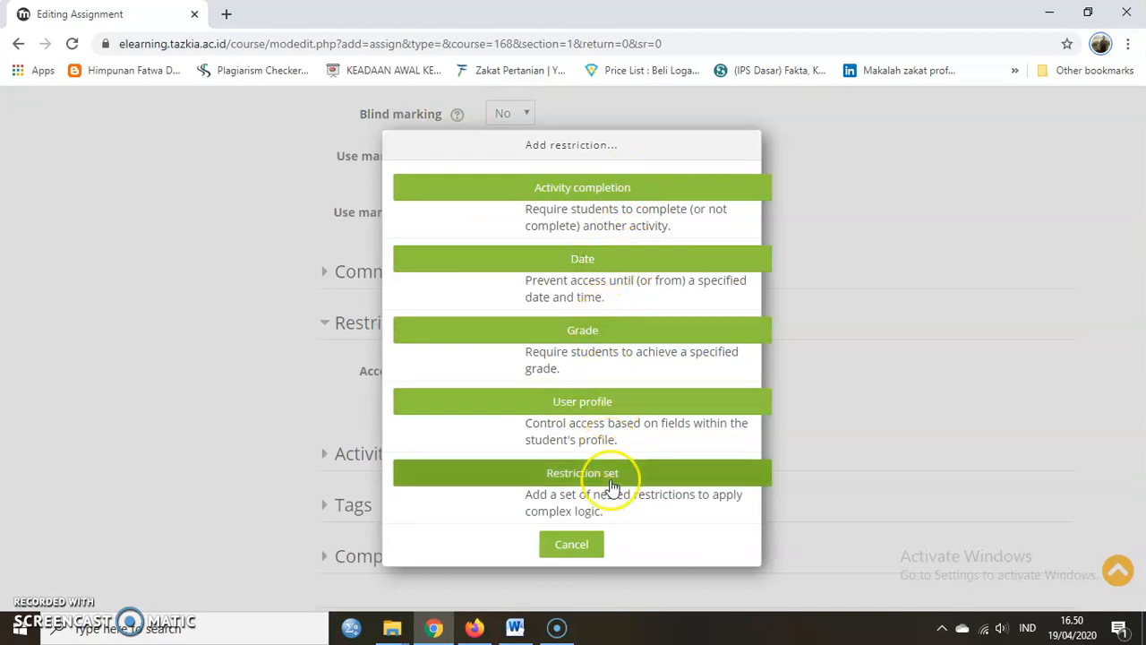
left_click(615, 192)
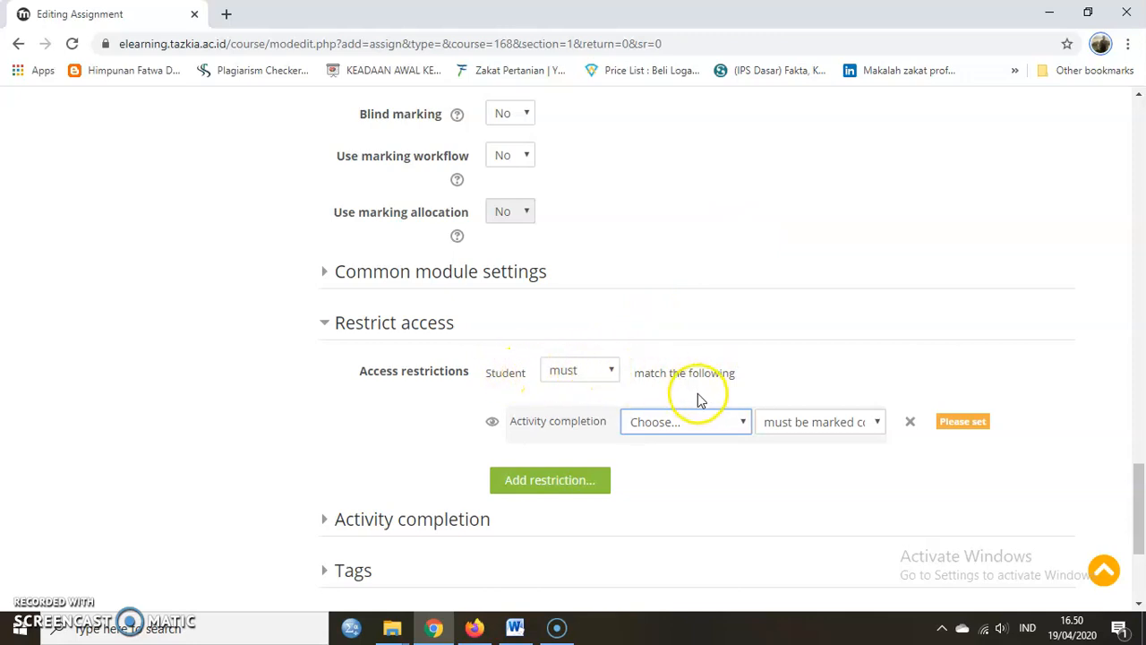
- Examine the activities available for the restriction and compare them with the Week 1 completion checkboxes on the course page in Firefox
left_click(697, 422)
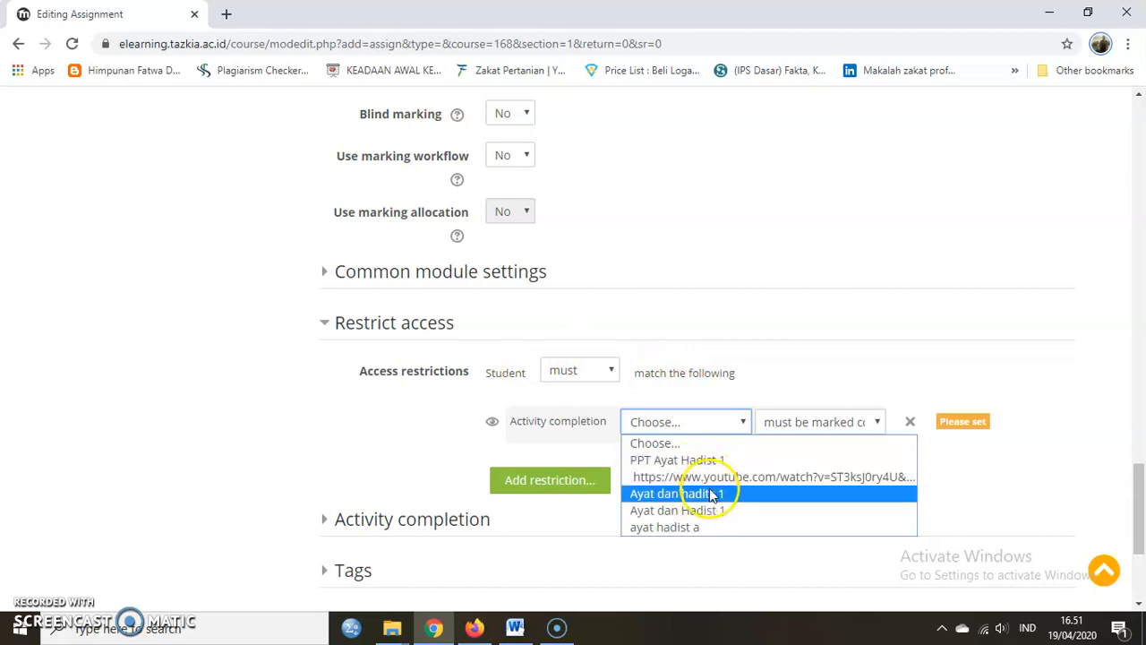
left_click(475, 627)
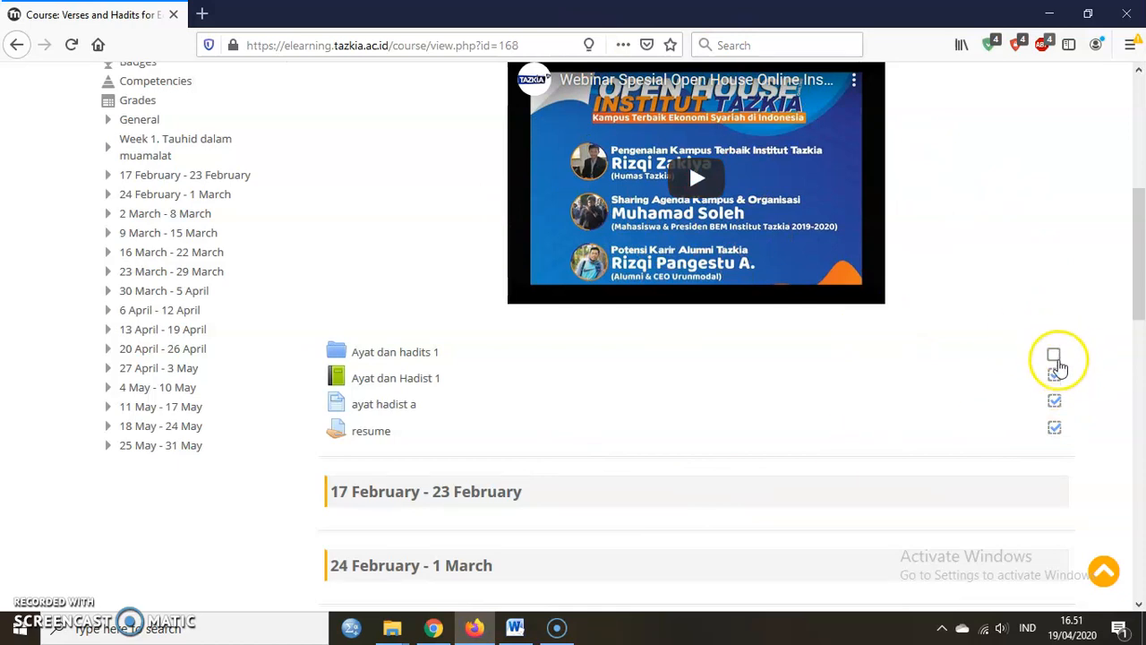
left_click(433, 626)
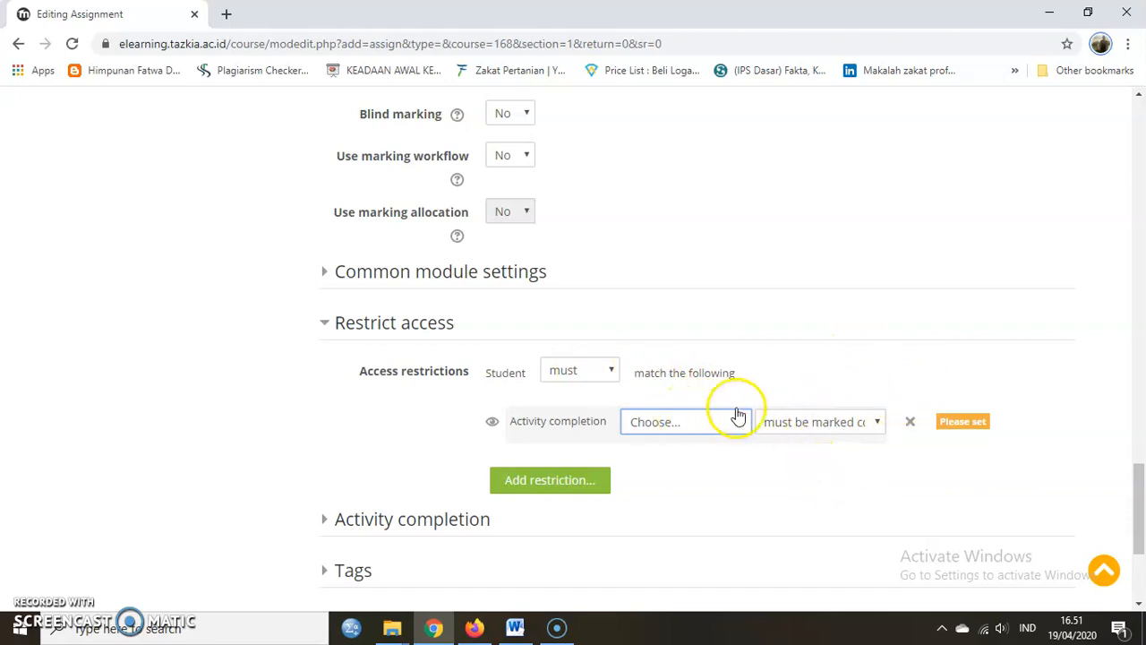
- Choose "Ayat dan hadits 1" as the activity students must have marked complete for the access restriction
scroll(573, 434, "down", 2)
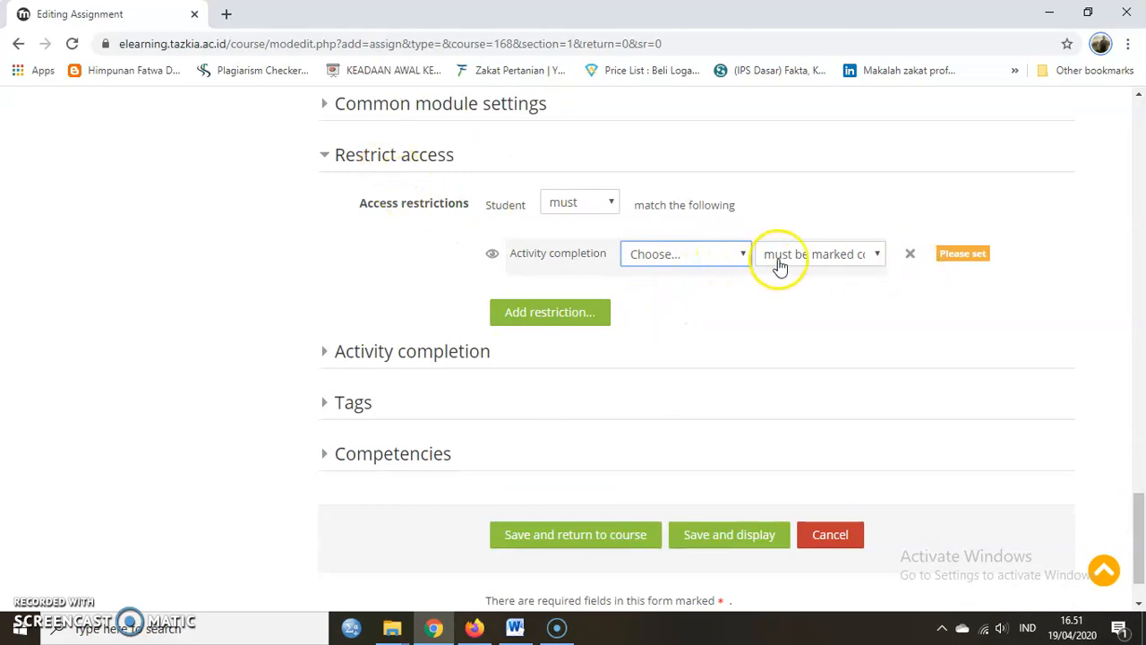
left_click(731, 256)
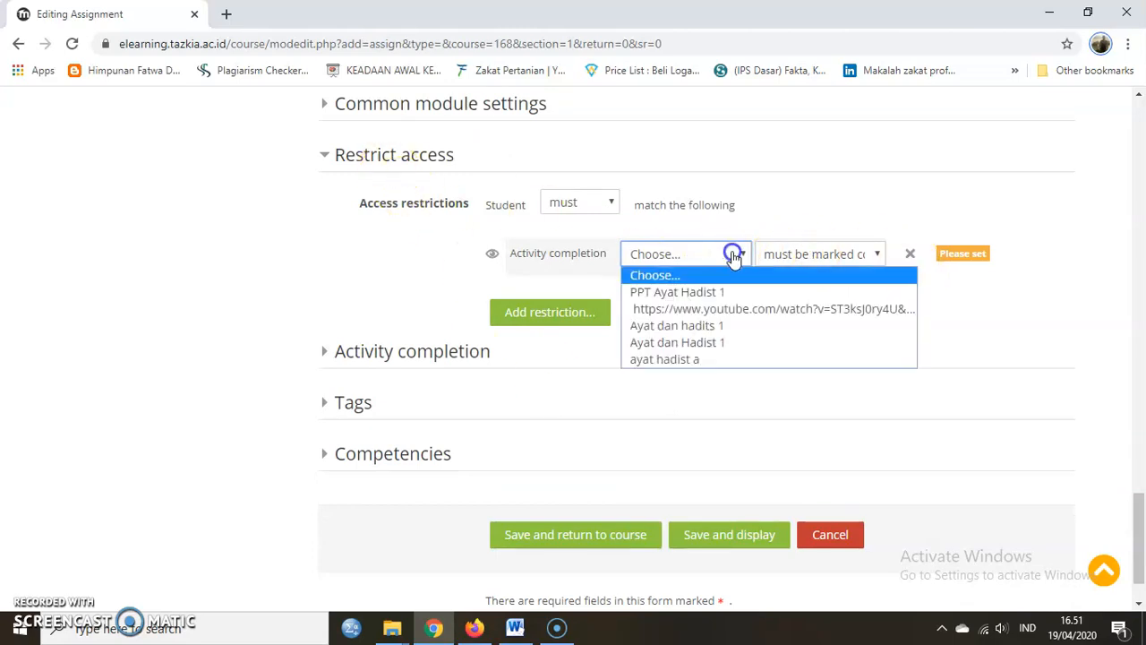
left_click(706, 326)
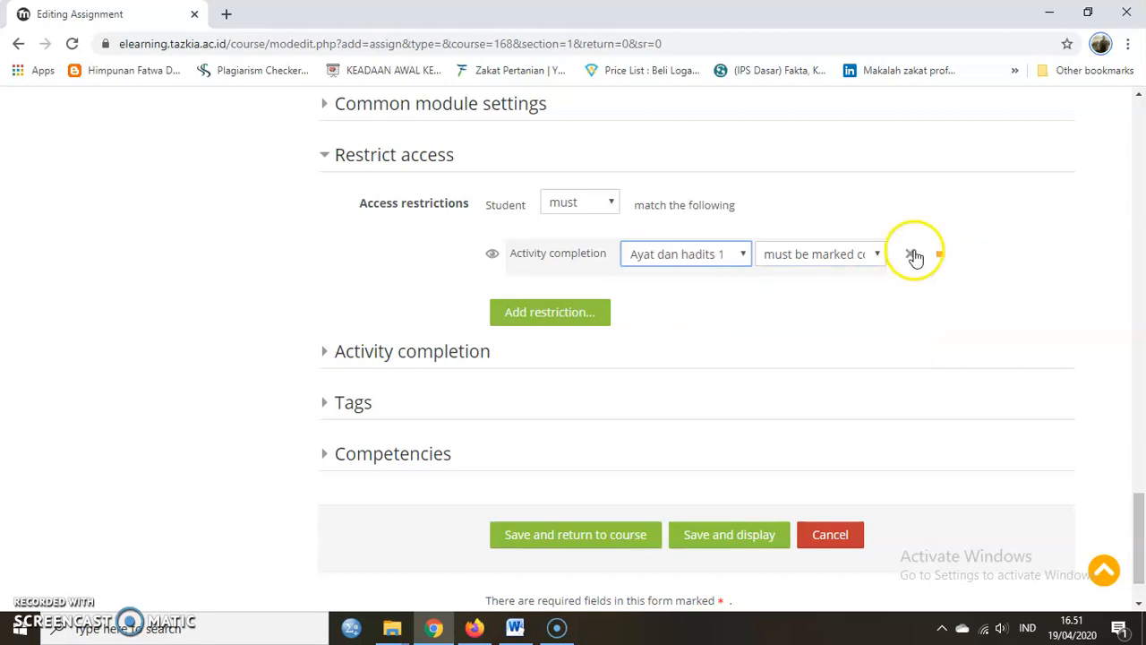
left_click(738, 256)
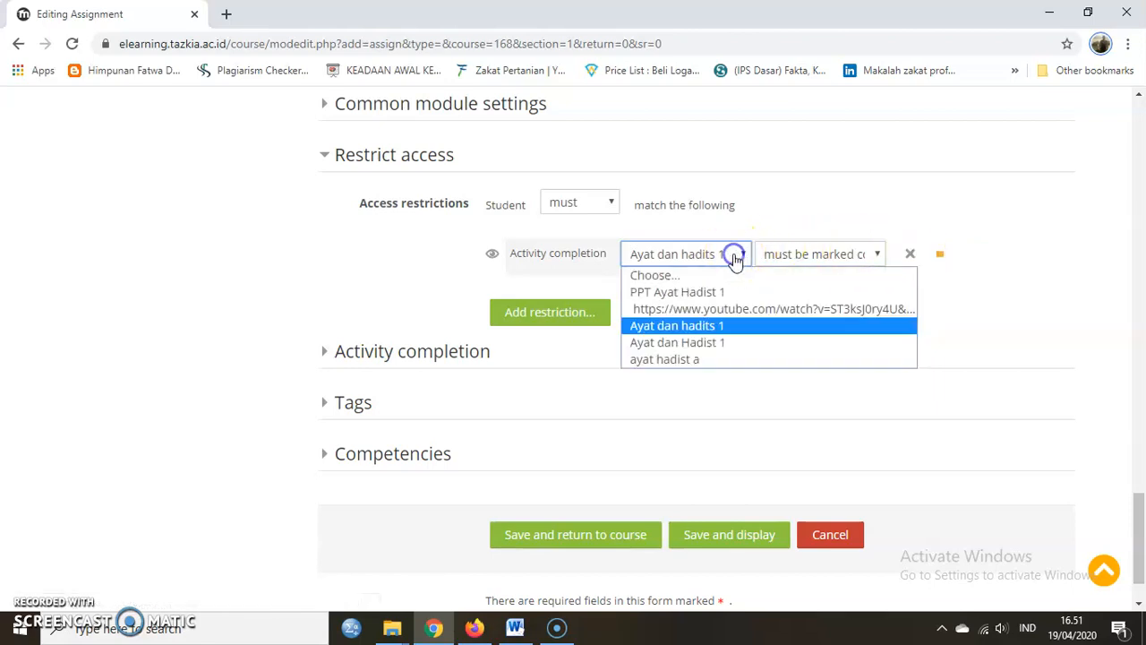
left_click(719, 326)
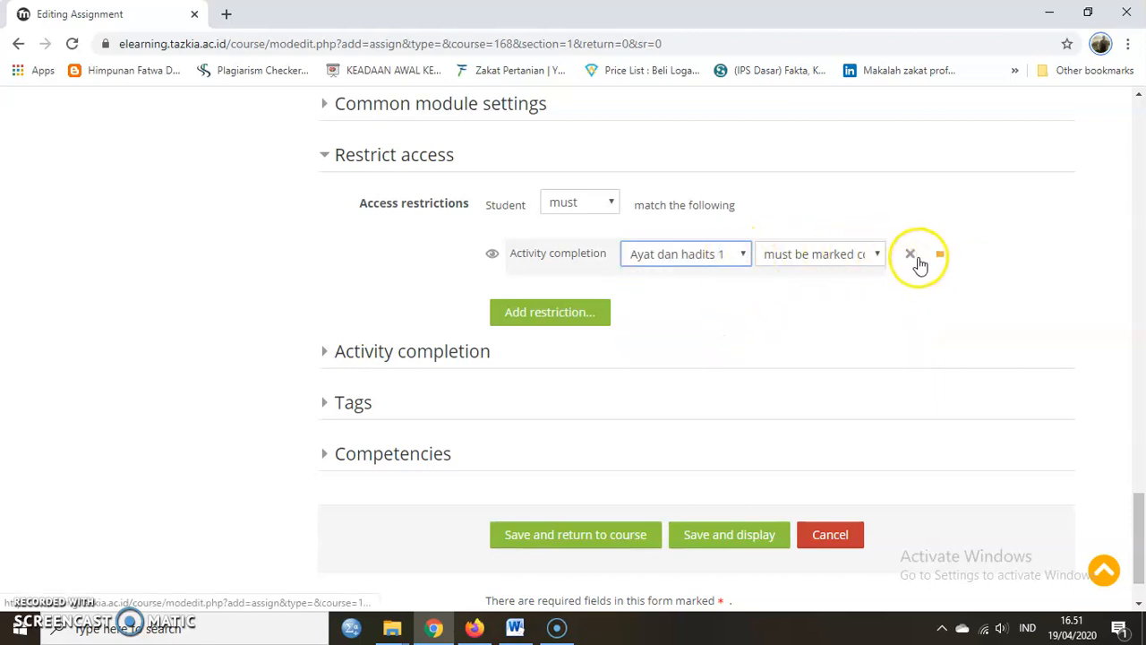
- Open the Activity completion settings, review the Completion tracking choices, and check the resume assignment on the course page in Firefox
left_click(458, 361)
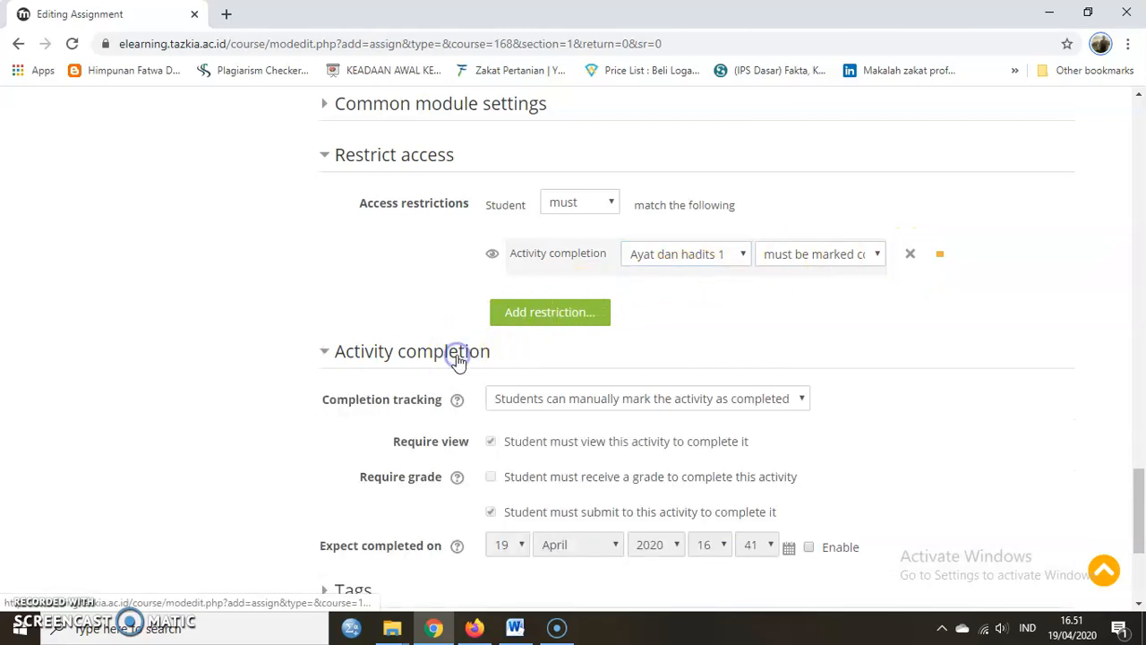
scroll(608, 385, "down", 1)
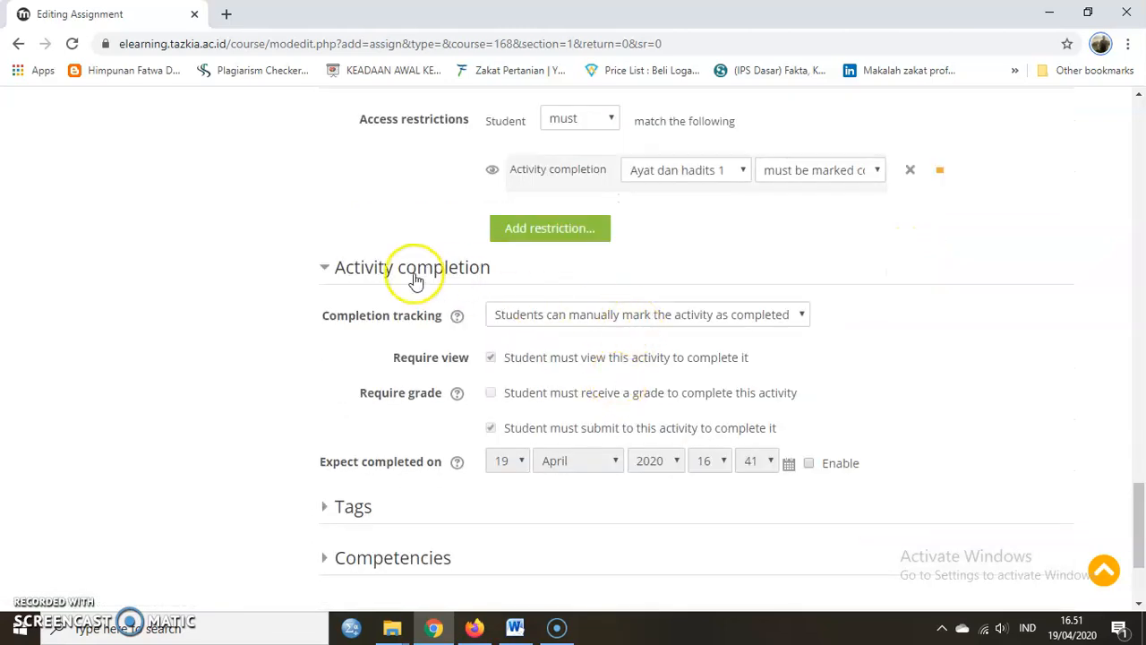
left_click(565, 318)
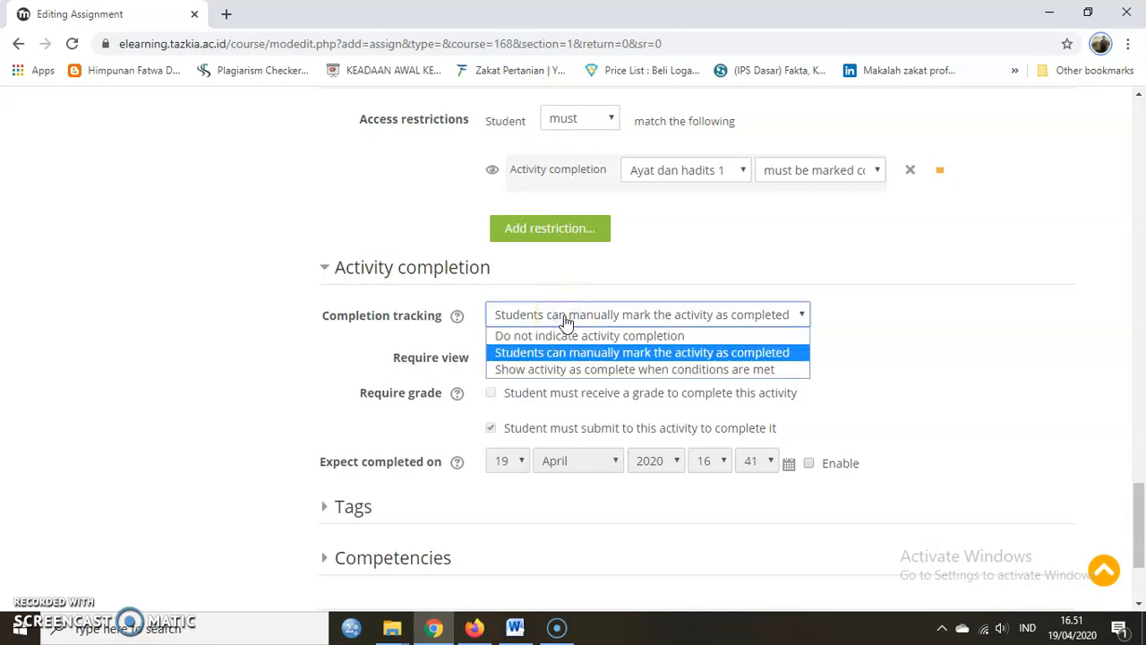
left_click(570, 339)
left_click(475, 627)
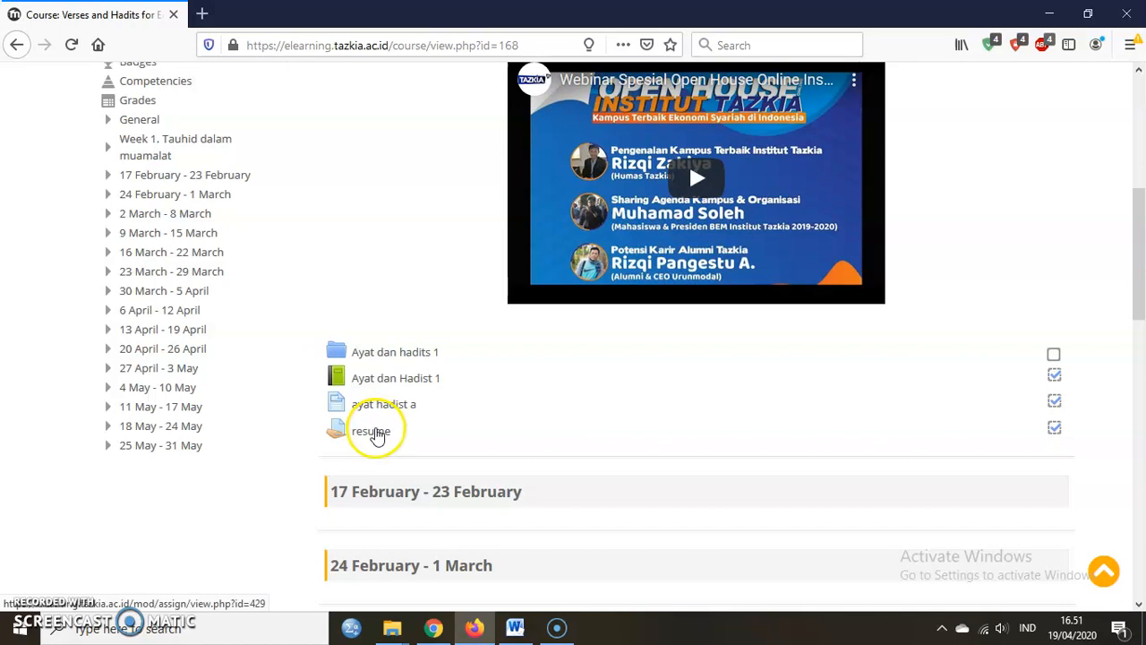
left_click(433, 627)
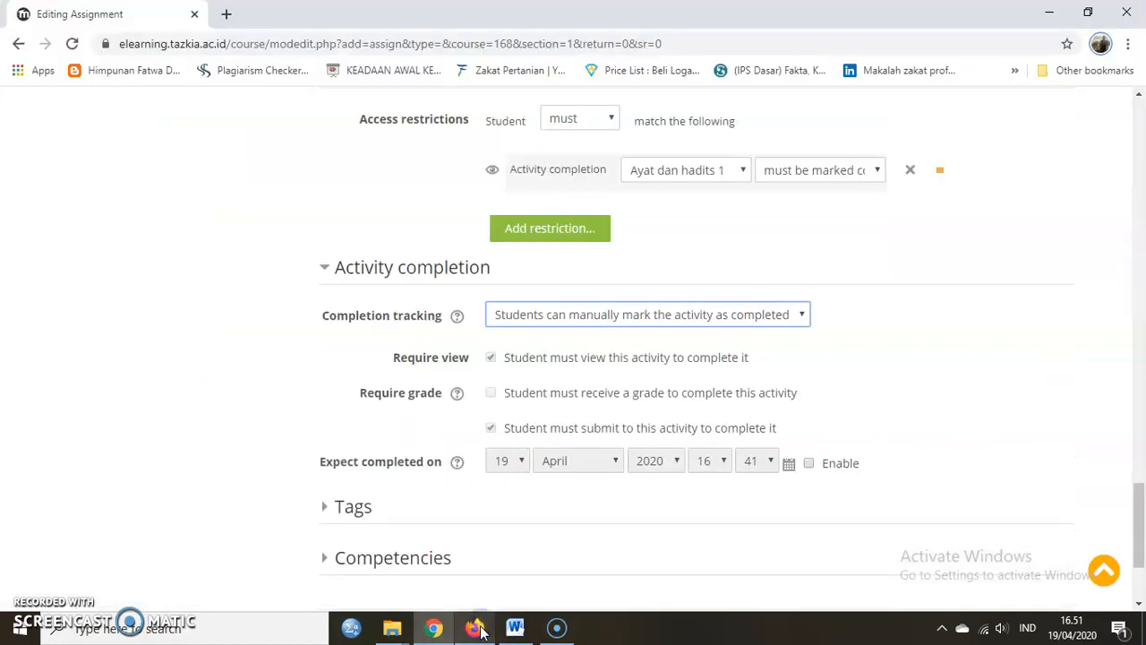
- Try Completion tracking as "Do not indicate activity completion", and return it to "Students can manually mark the activity as completed"
left_click(584, 321)
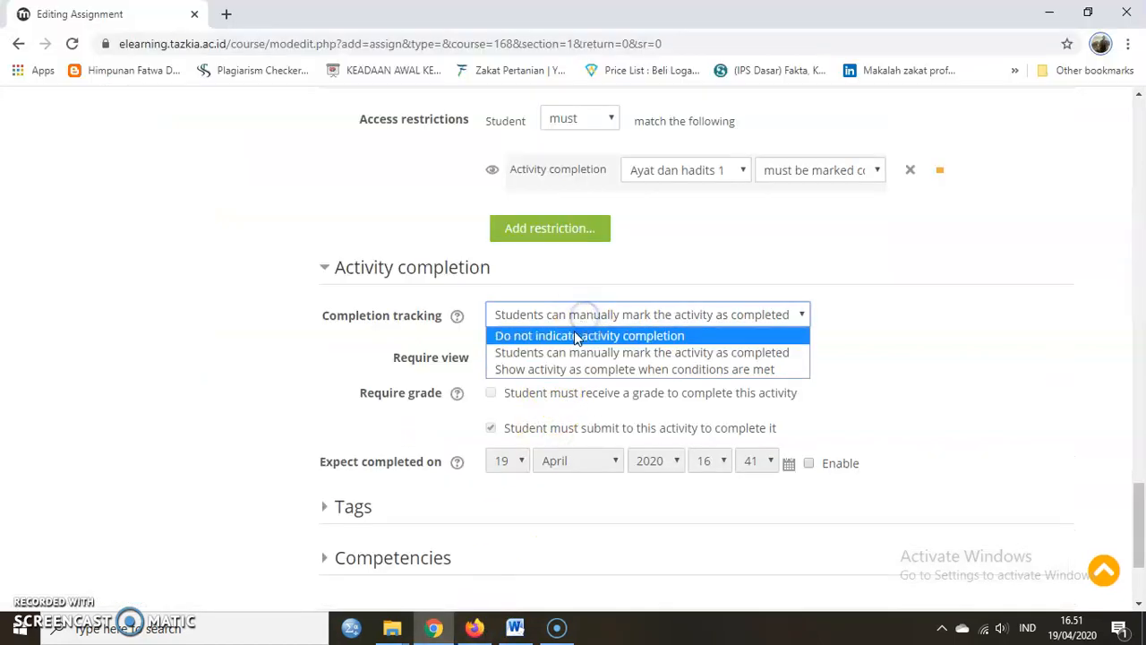
left_click(575, 334)
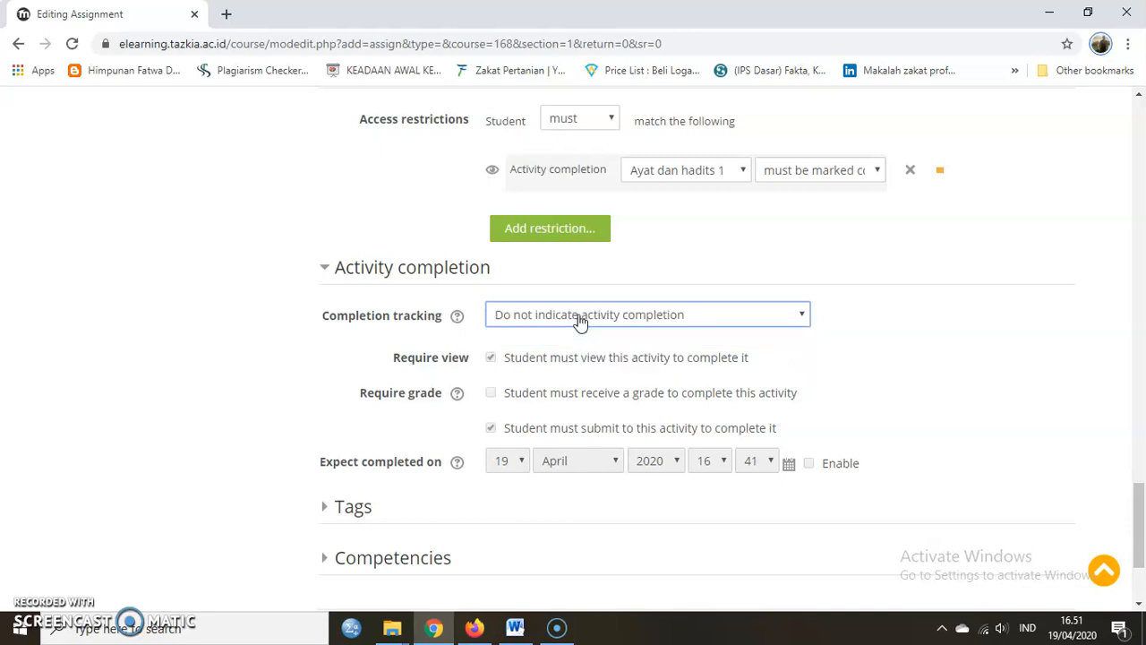
left_click(580, 320)
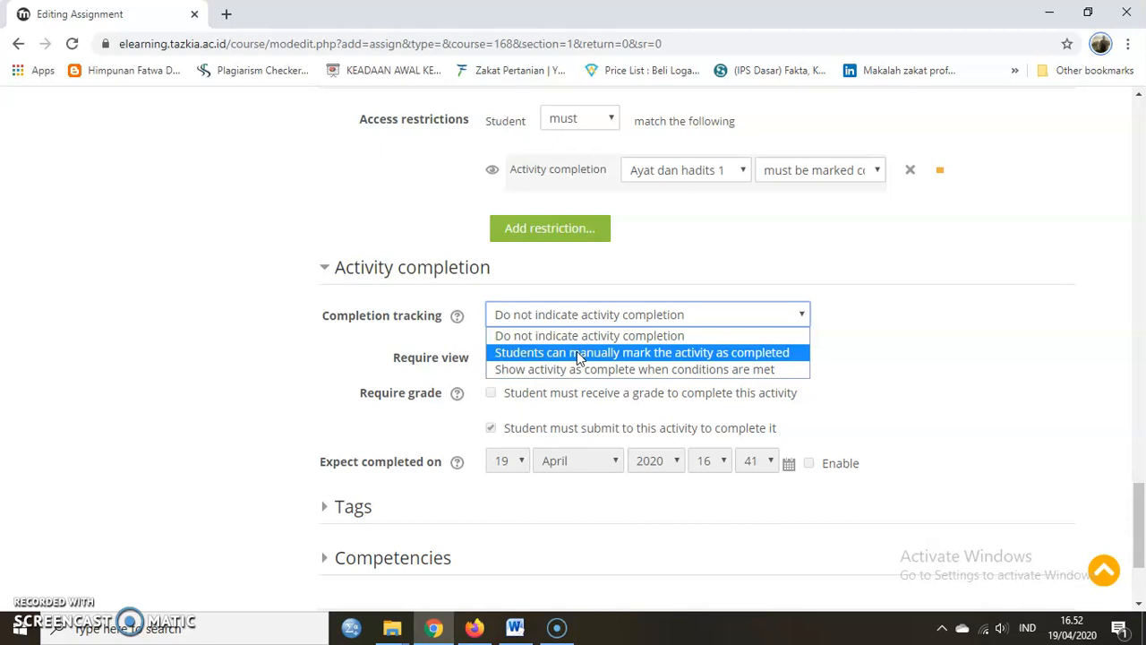
left_click(579, 354)
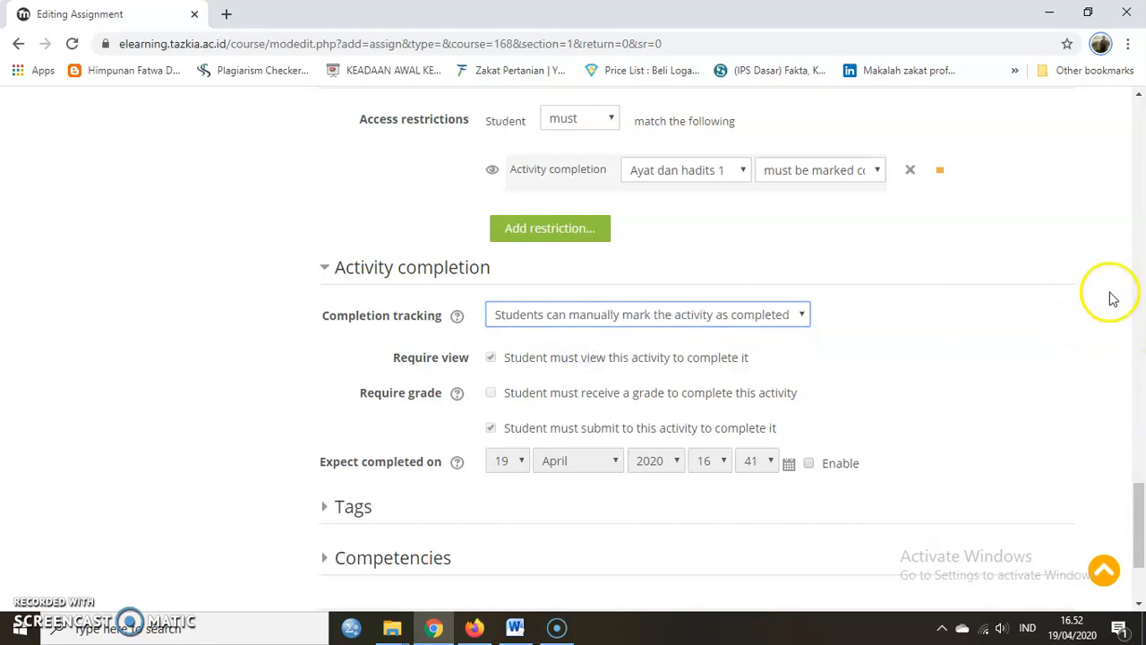
- Set Completion tracking to "Show activity as complete when conditions are met", keeping the view and submit requirements enabled
left_click(735, 317)
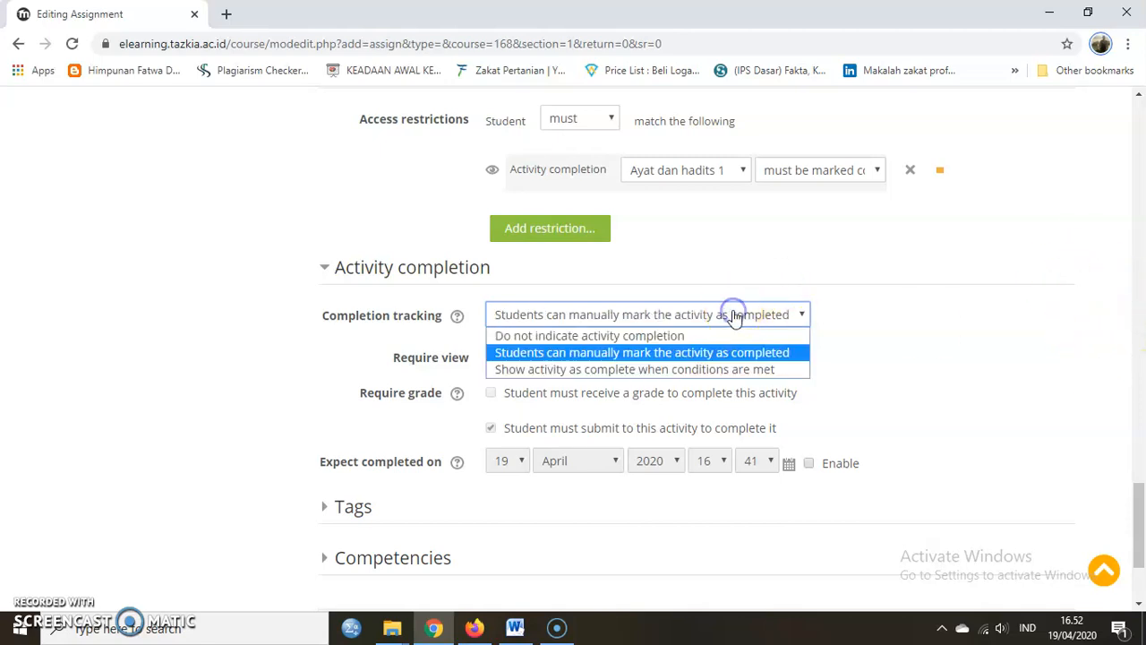
left_click(713, 370)
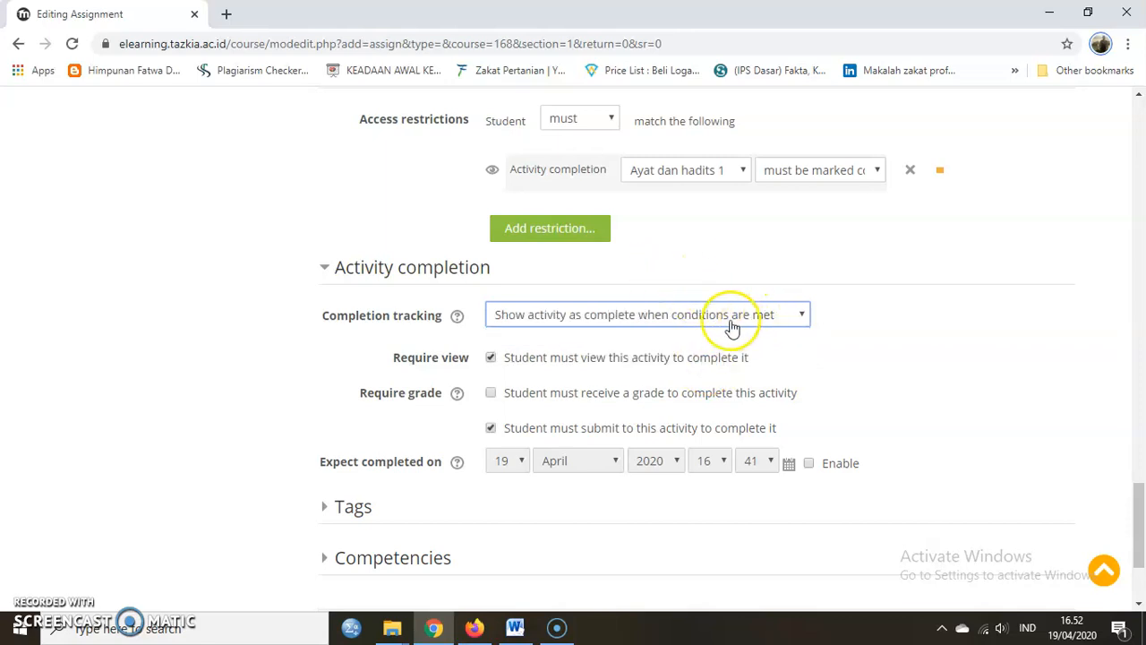
scroll(567, 373, "down", 1)
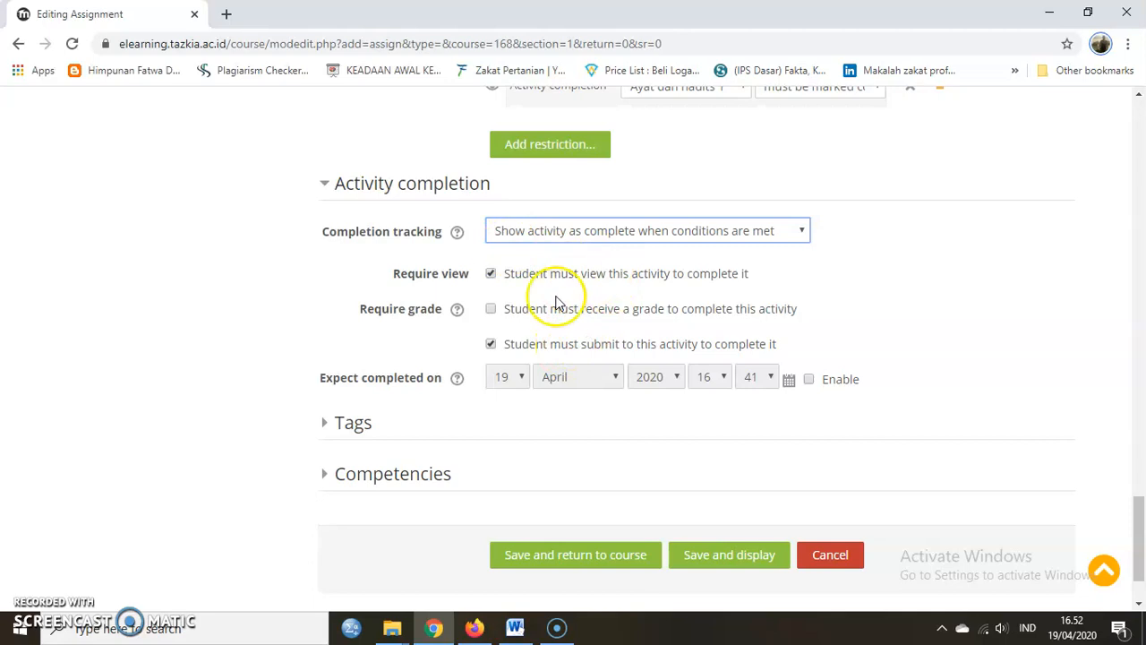
- Examine the Tags and Competencies settings of the assignment form, collapsing each section again
left_click(810, 380)
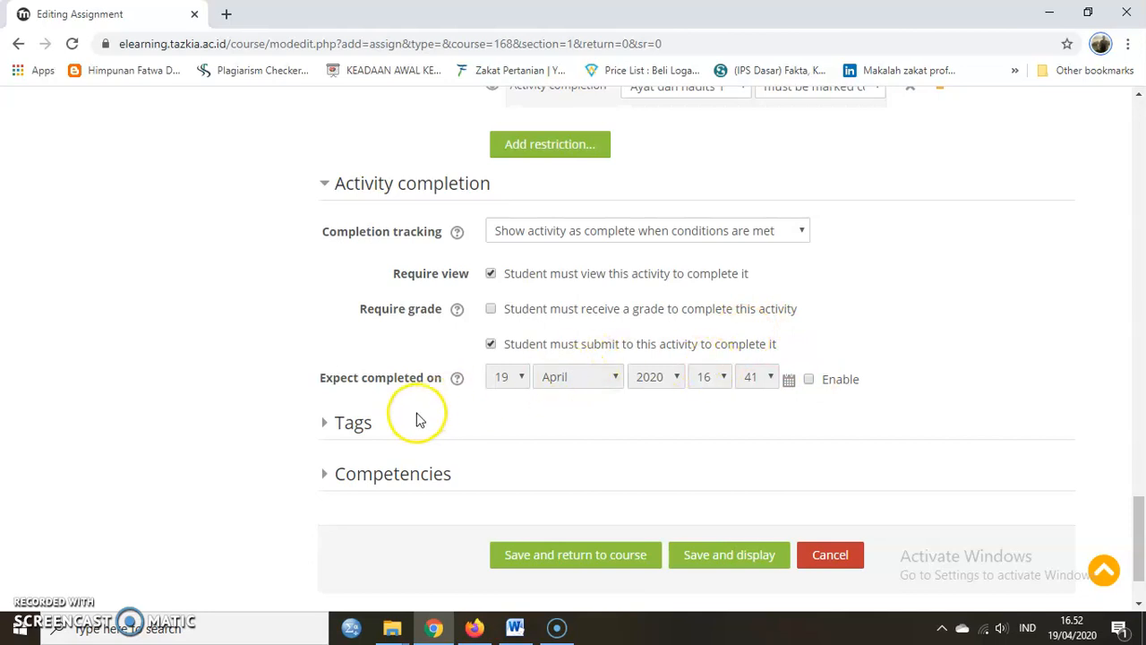
left_click(349, 424)
left_click(349, 424)
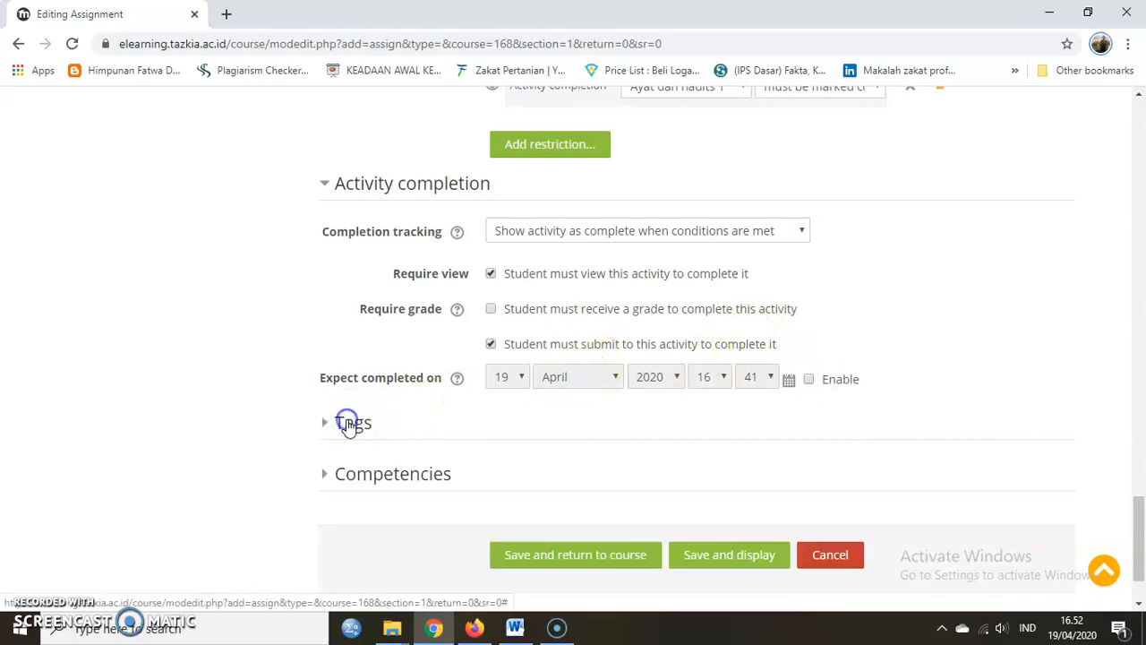
scroll(361, 417, "down", 1)
left_click(387, 398)
left_click(388, 399)
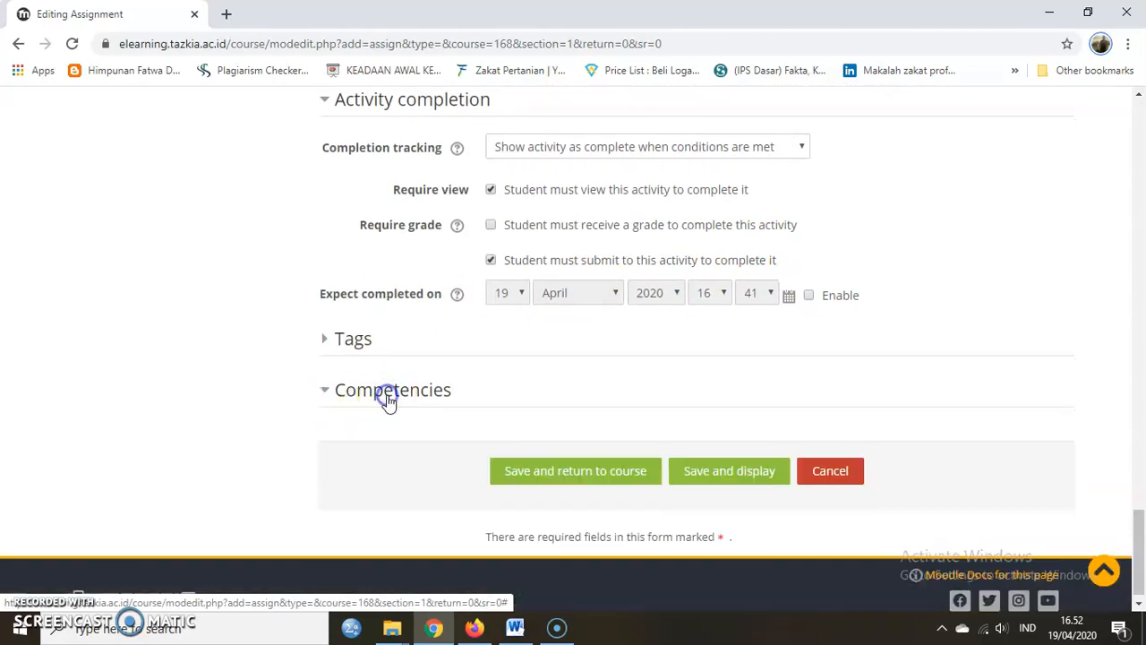
left_click(347, 339)
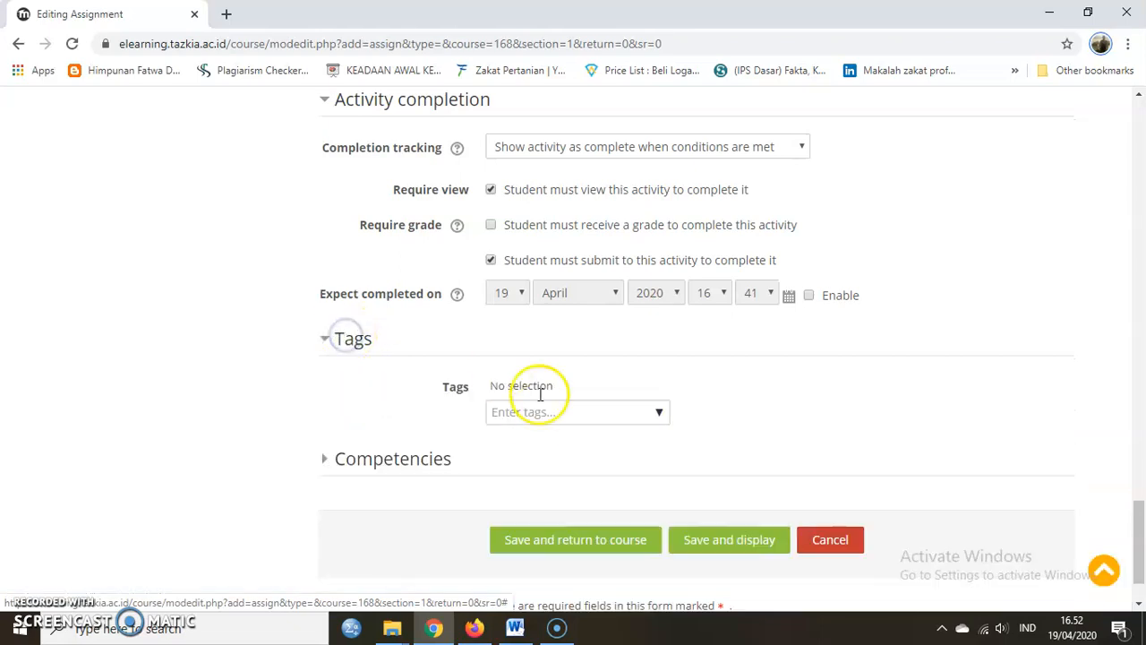
left_click(358, 347)
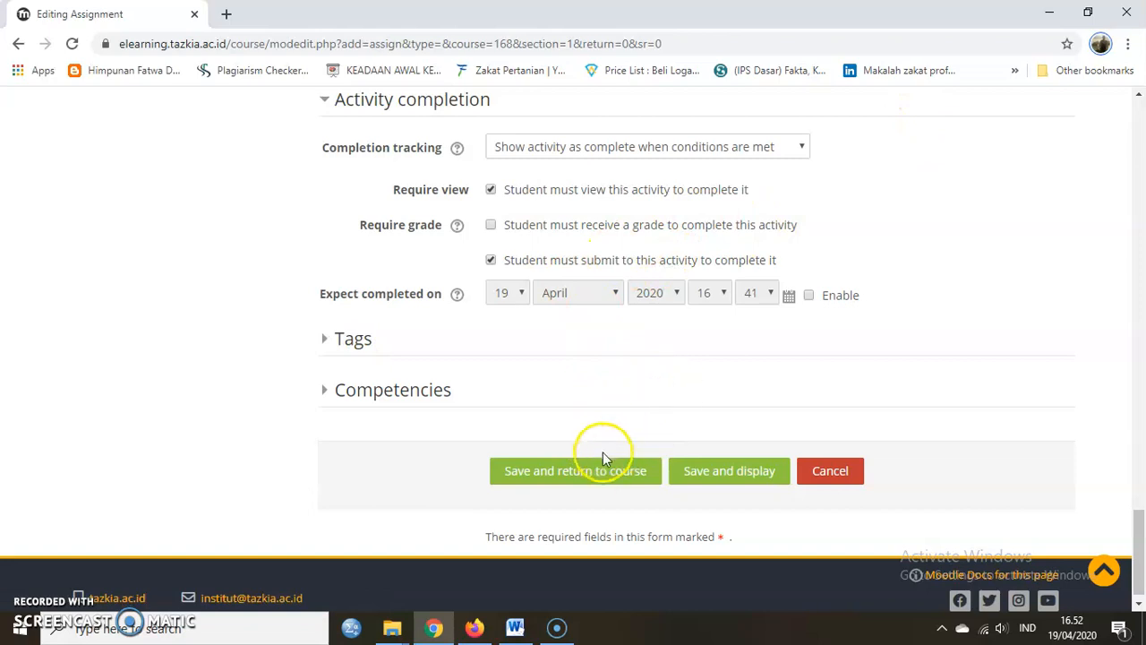
- Recheck the assignment settings, save the assignment with return to the course, and view its entry in Week 1
scroll(707, 323, "up", 6)
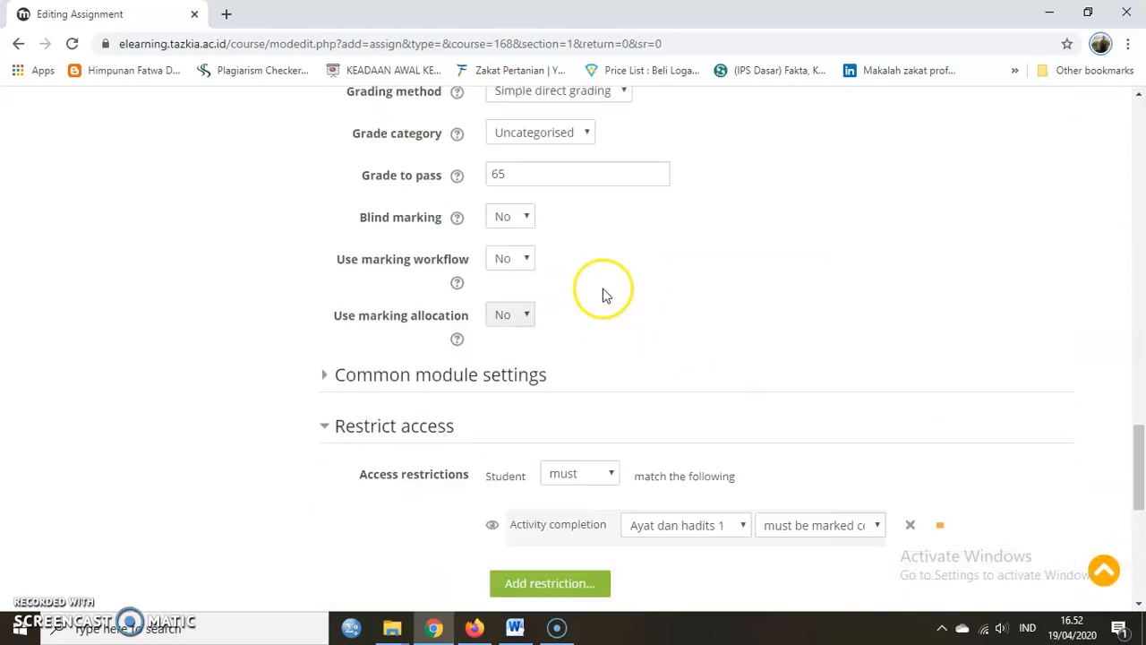
scroll(579, 300, "up", 4)
scroll(578, 300, "down", 10)
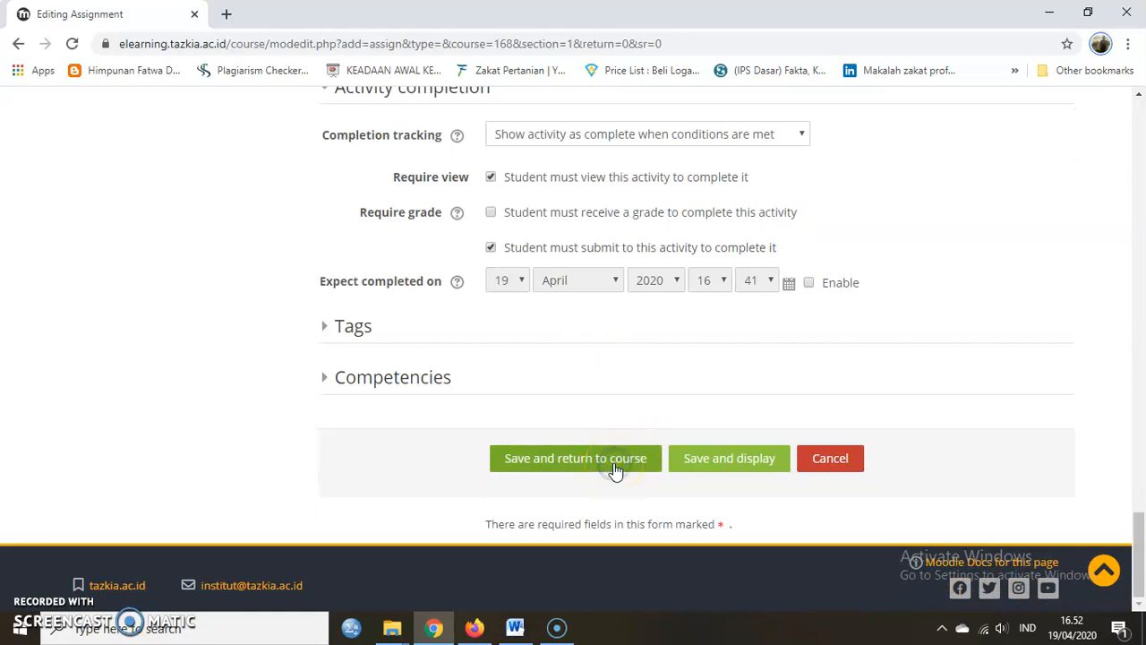
left_click(615, 472)
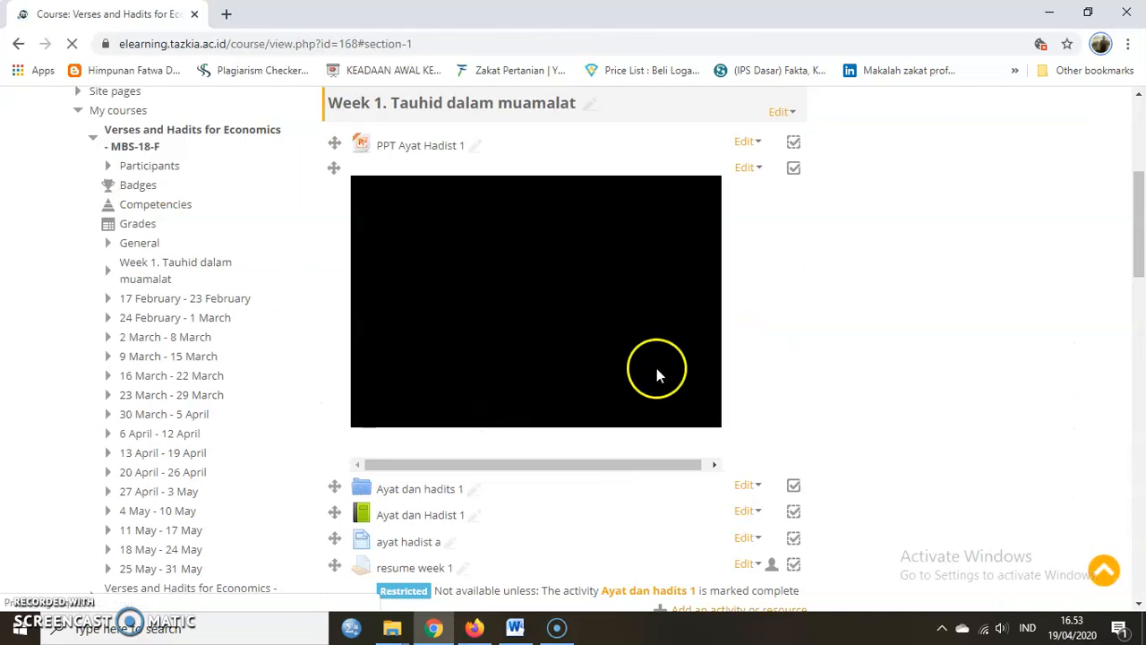
scroll(656, 368, "down", 2)
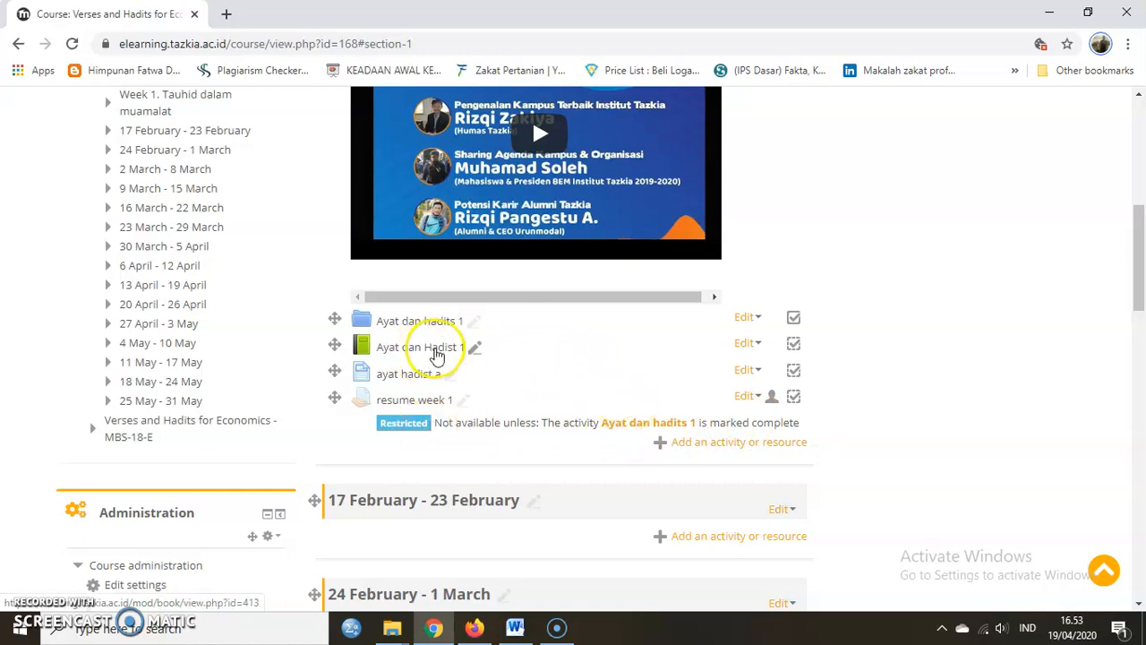
- Switch to the student's course page in Firefox, reload it, and mark the "Ayat dan hadits 1" folder as complete
left_click(479, 630)
left_click(552, 38)
key("Return")
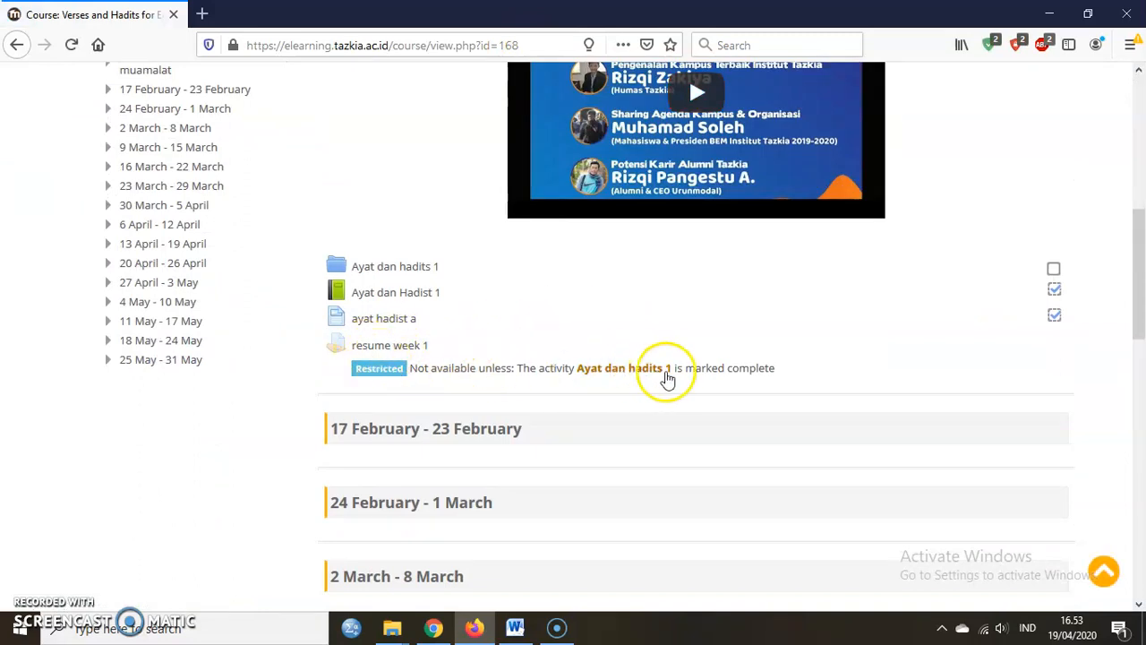
left_click(1056, 271)
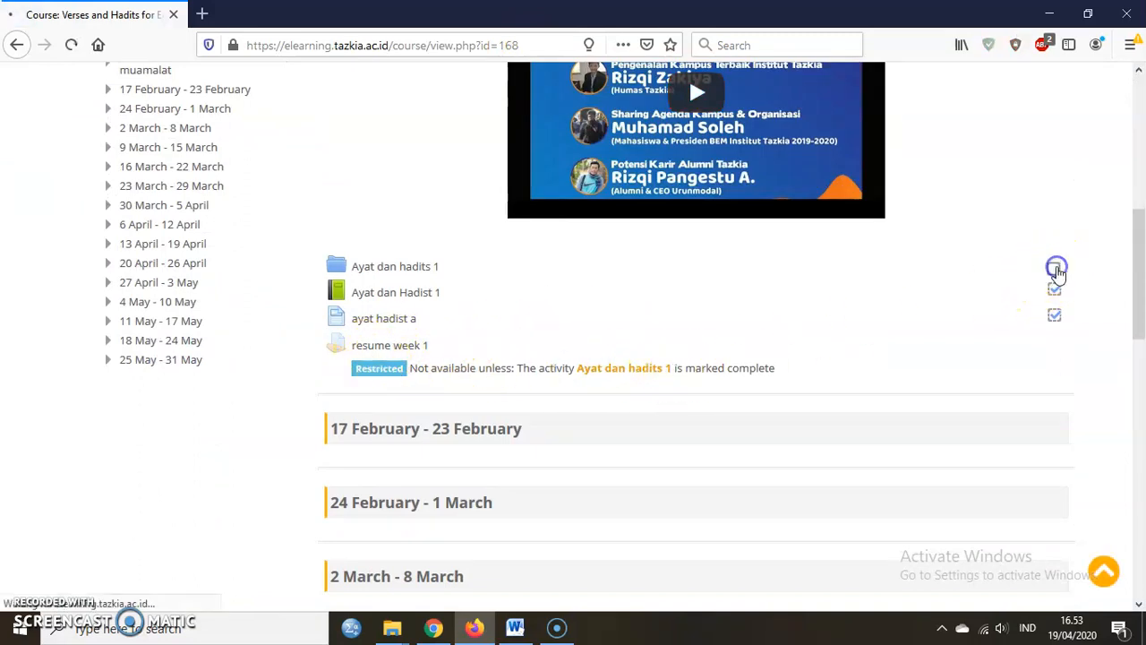
left_click(1056, 270)
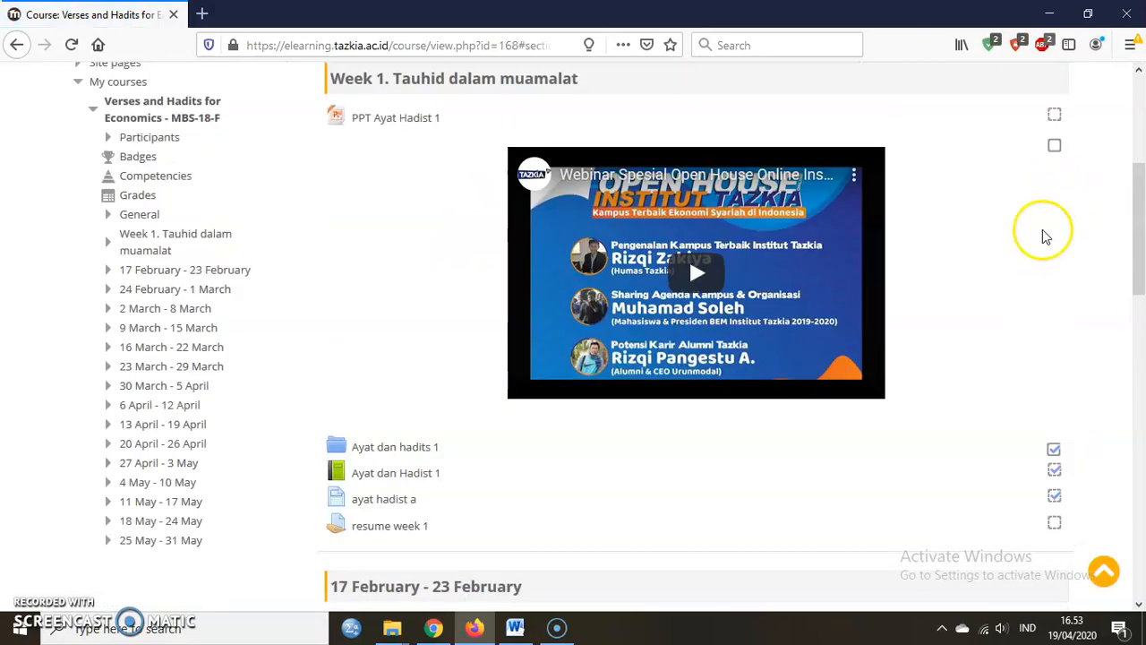
- Open the "resume week 1" assignment as the student and start adding a submission
scroll(1072, 509, "down", 2)
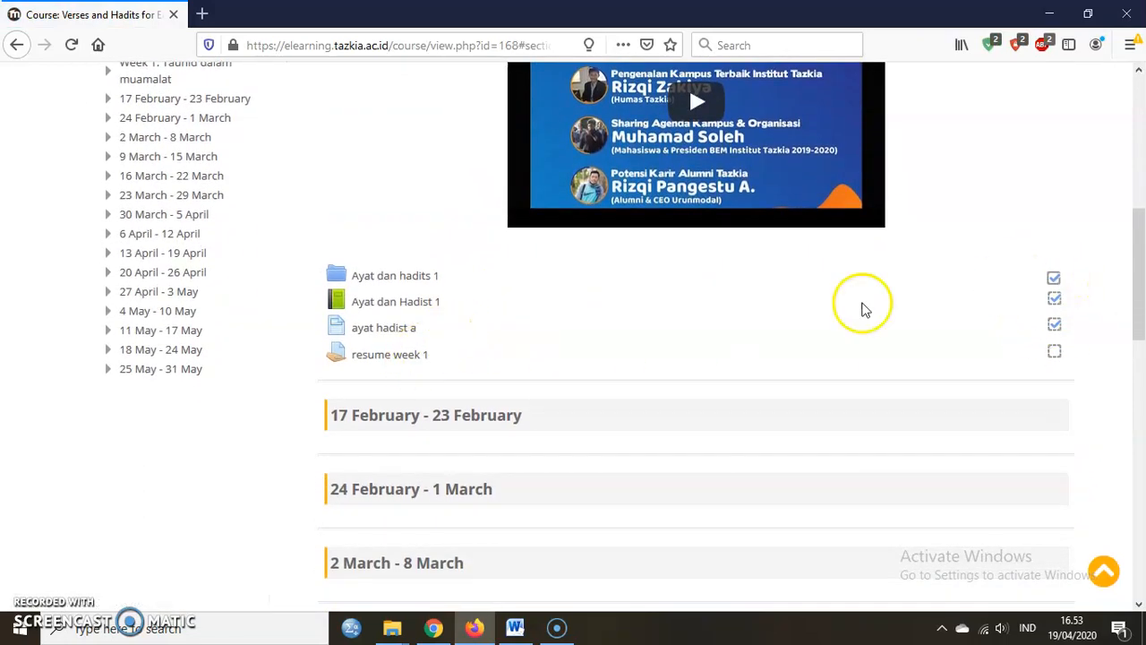
left_click(365, 358)
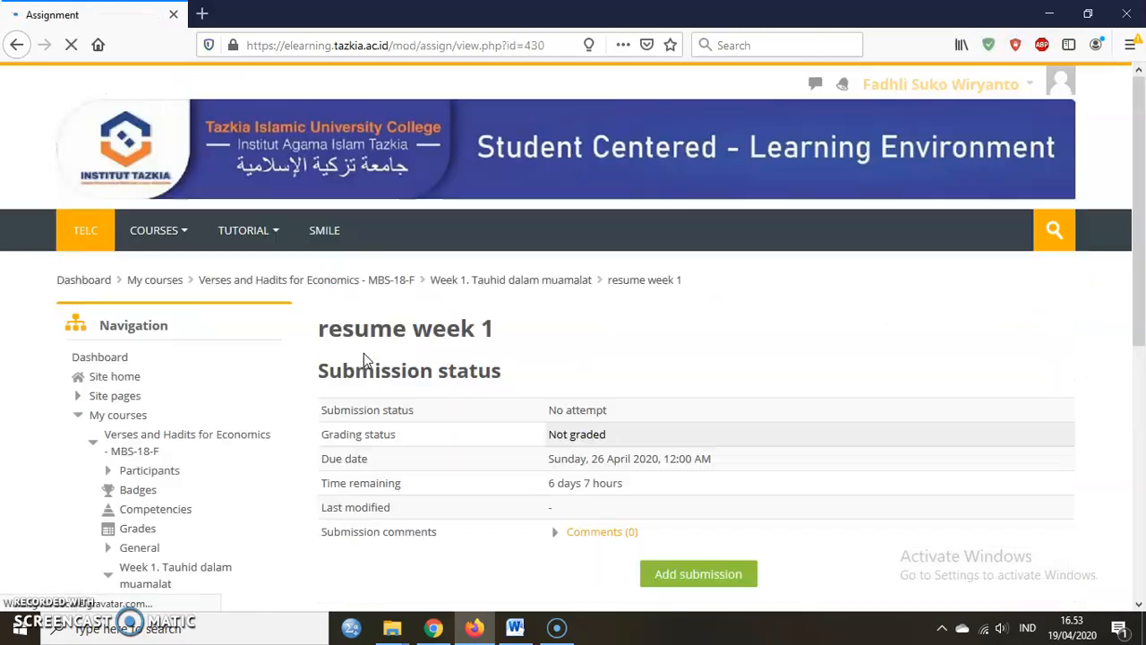
scroll(640, 365, "down", 2)
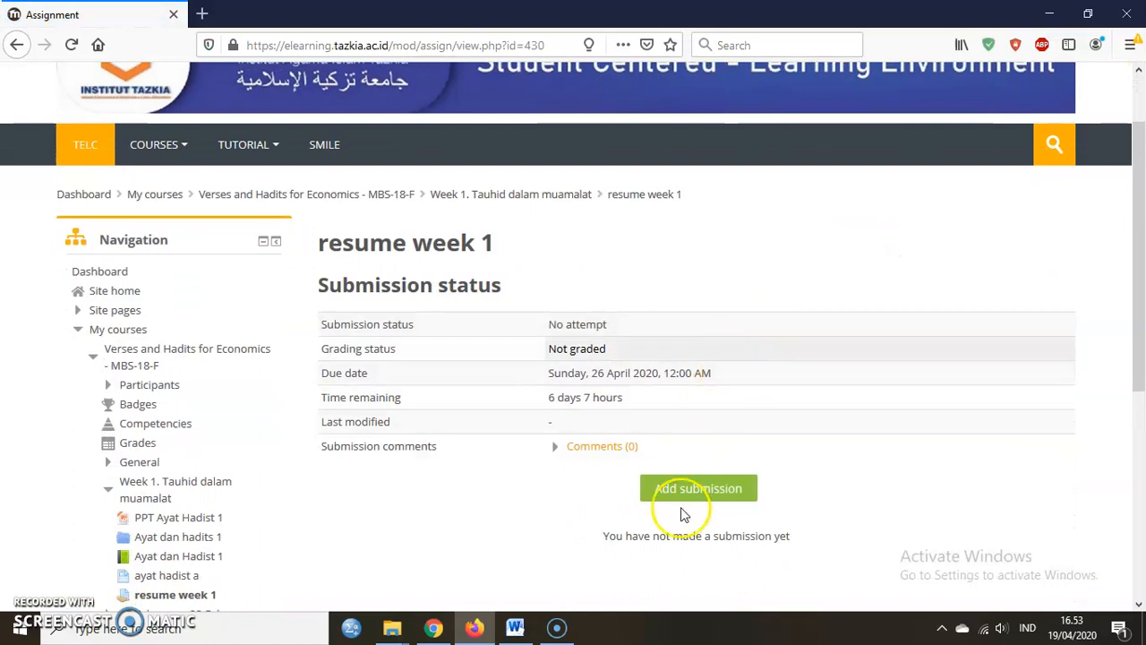
scroll(686, 440, "down", 4)
left_click(707, 318)
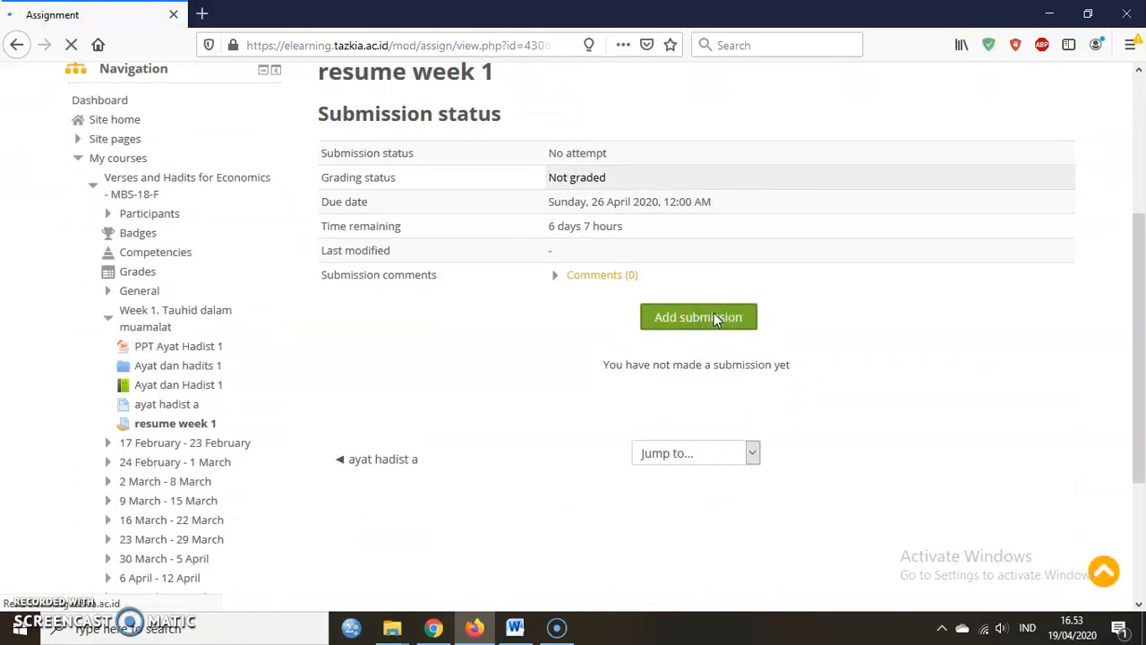
scroll(576, 388, "down", 5)
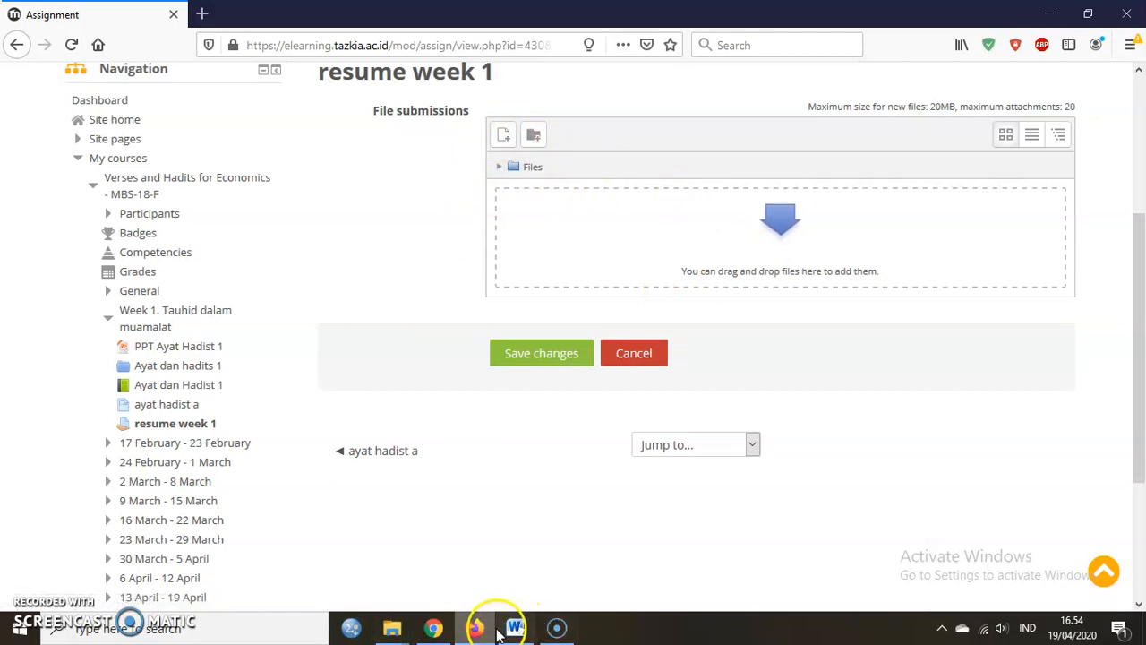
- Add the file "12 RPS AYAT DAN HADIS EKONOMI" from the Elearning folder to the file submissions and save the changes
mouse_move(392, 627)
left_click(364, 590)
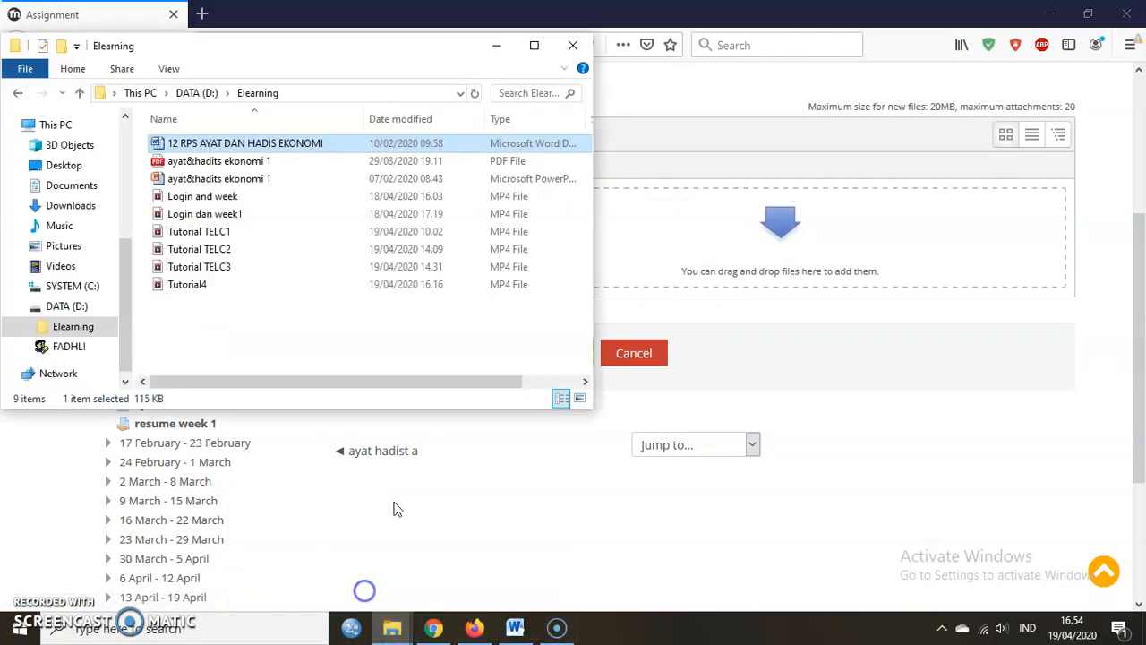
left_click_drag(300, 143, 672, 235)
left_click(670, 259)
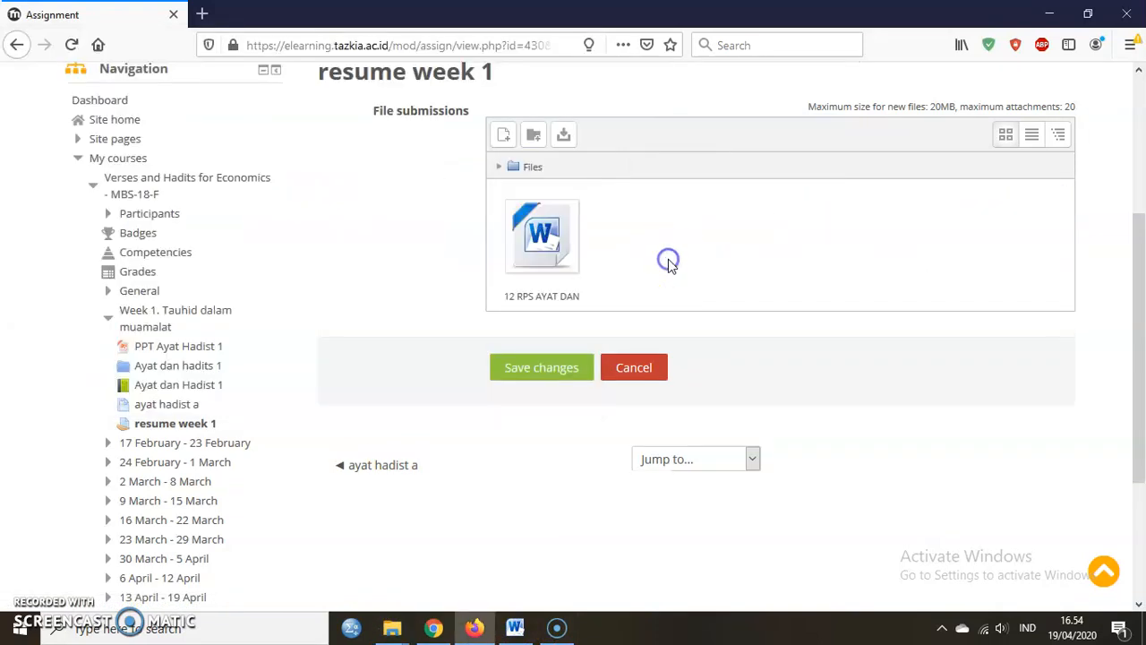
left_click(556, 376)
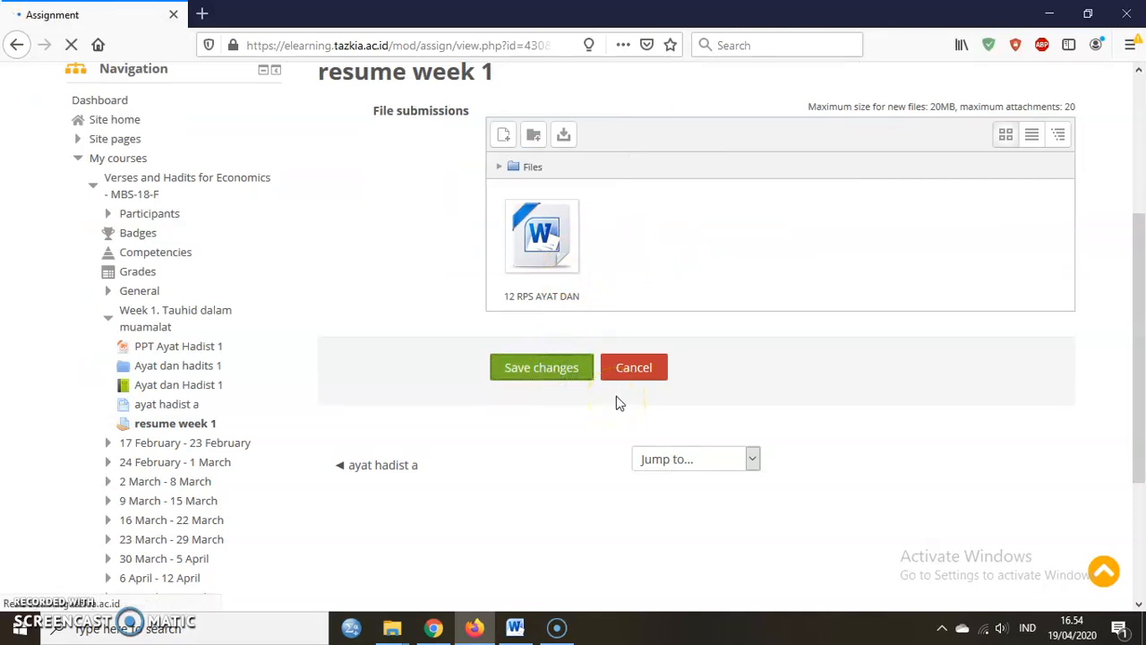
- Submit the draft assignment for grading, accepting the statement that it is the student's own work
scroll(686, 379, "down", 5)
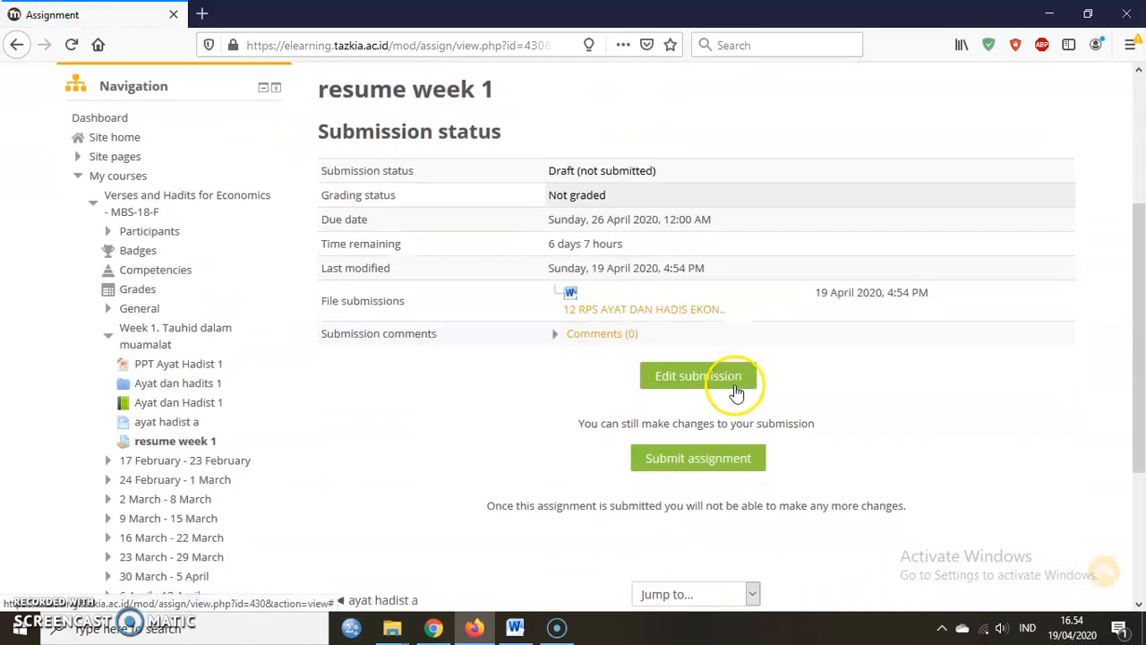
left_click(698, 447)
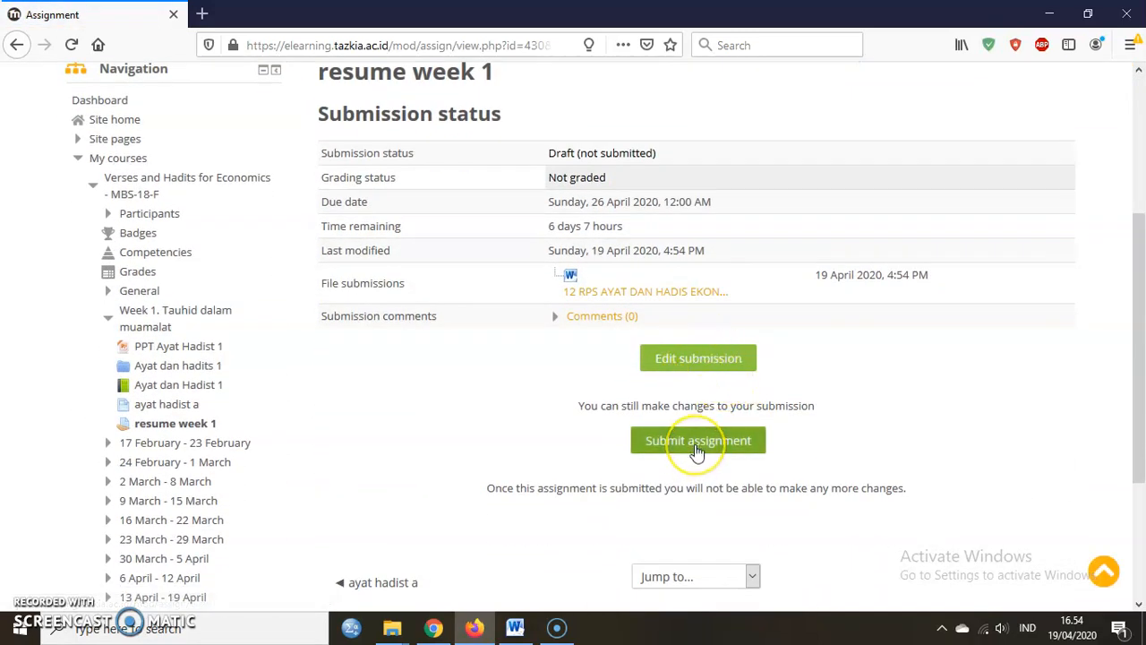
left_click(696, 445)
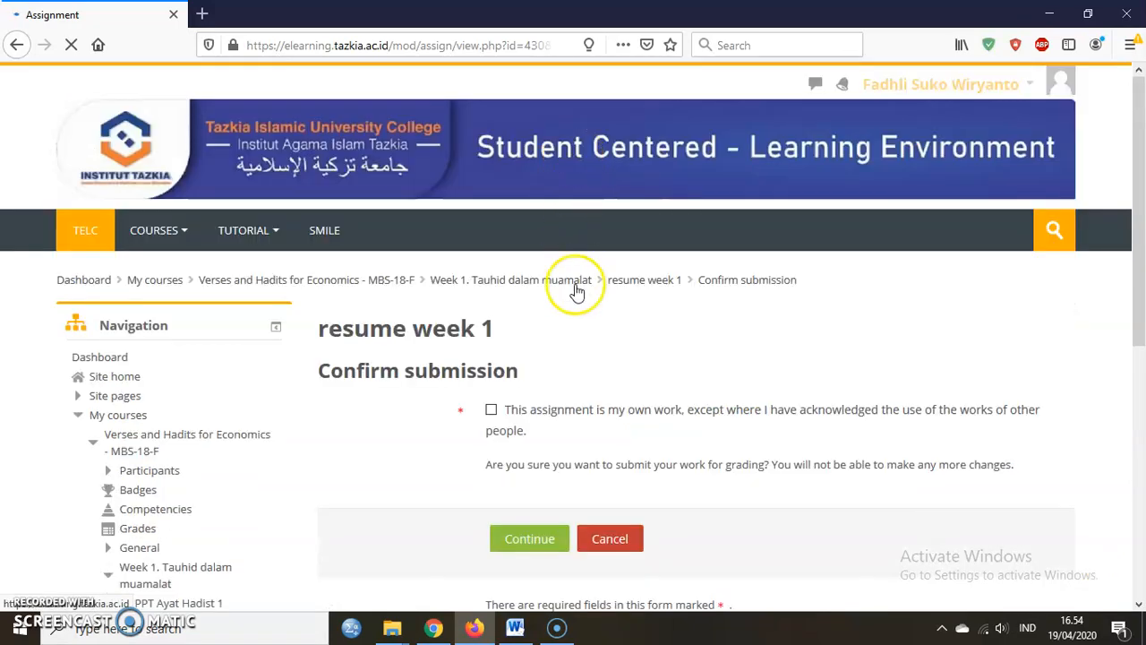
scroll(609, 412, "down", 3)
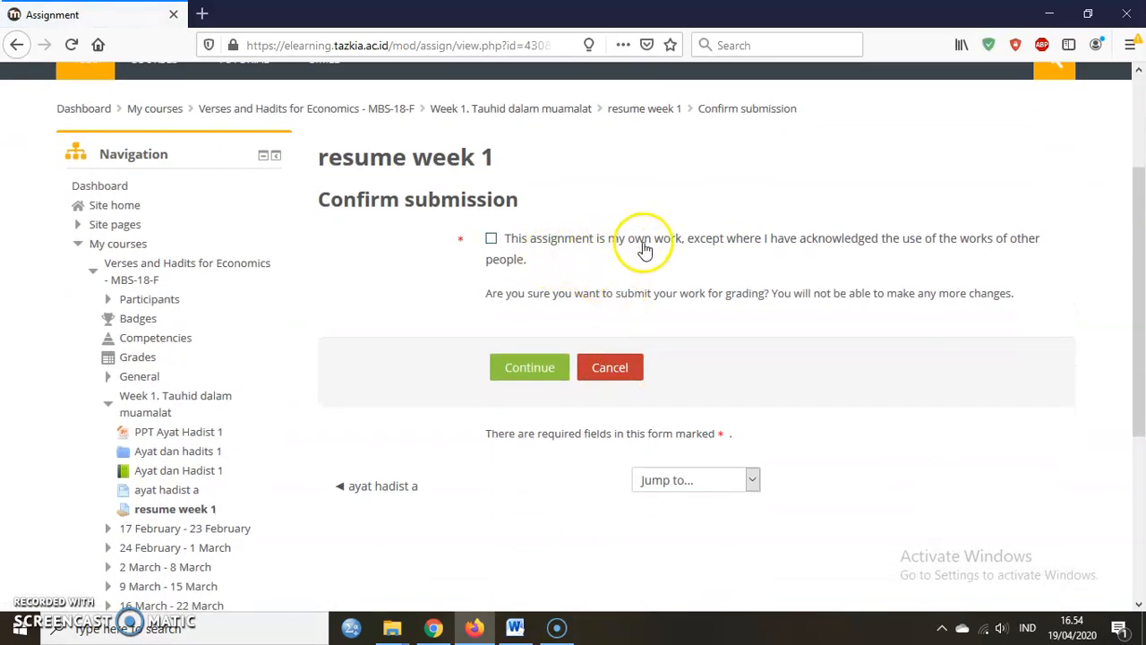
left_click(493, 240)
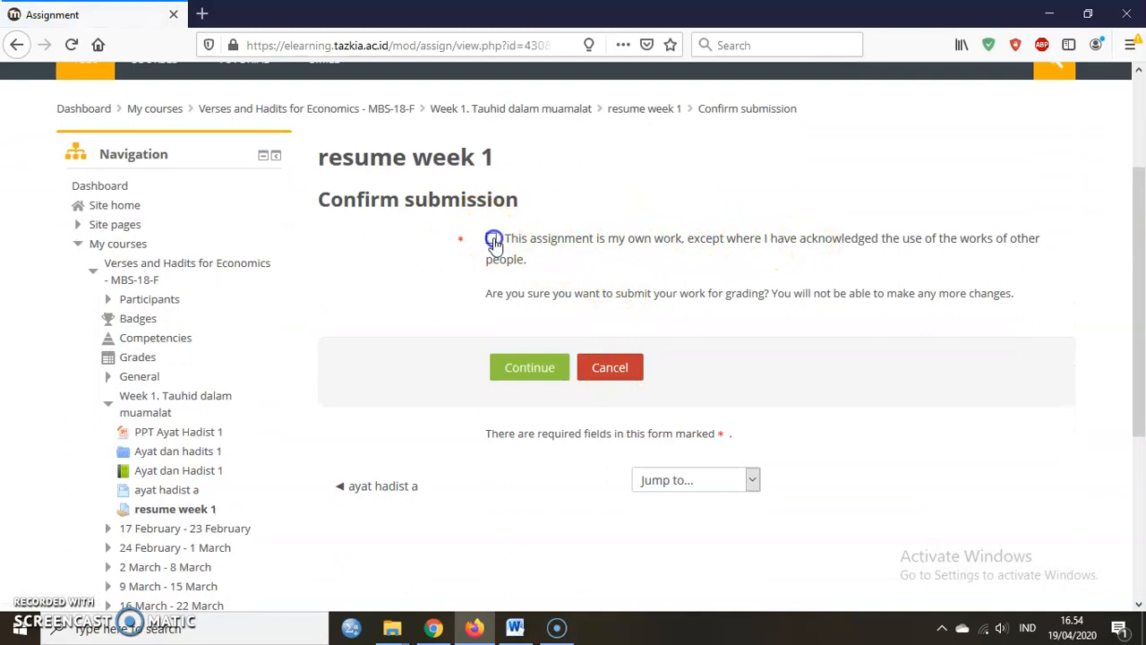
left_click(526, 371)
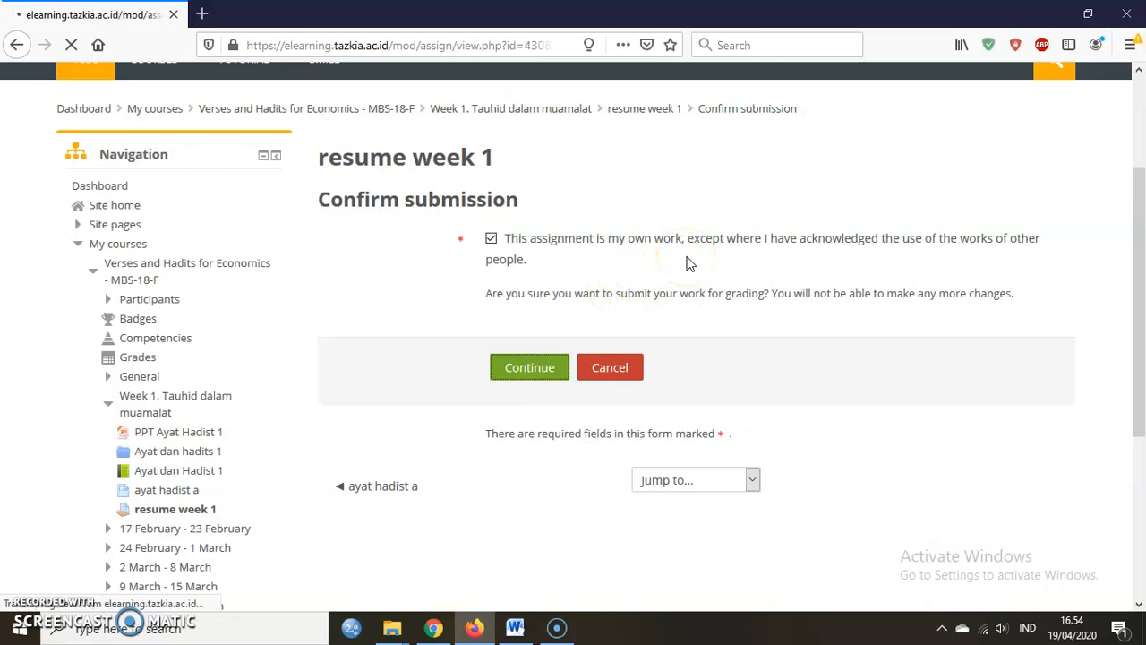
scroll(695, 421, "down", 4)
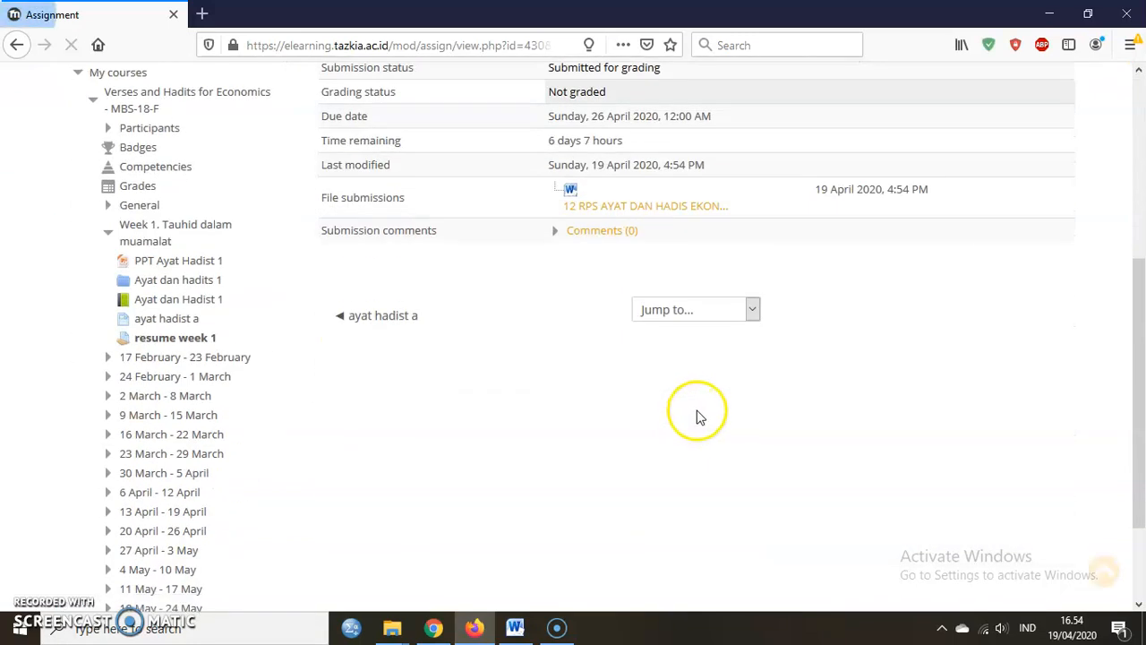
- Return to the Verses and Hadits for Economics - MBS-18-F course page and check the completion mark of "resume week 1"
scroll(767, 277, "up", 3)
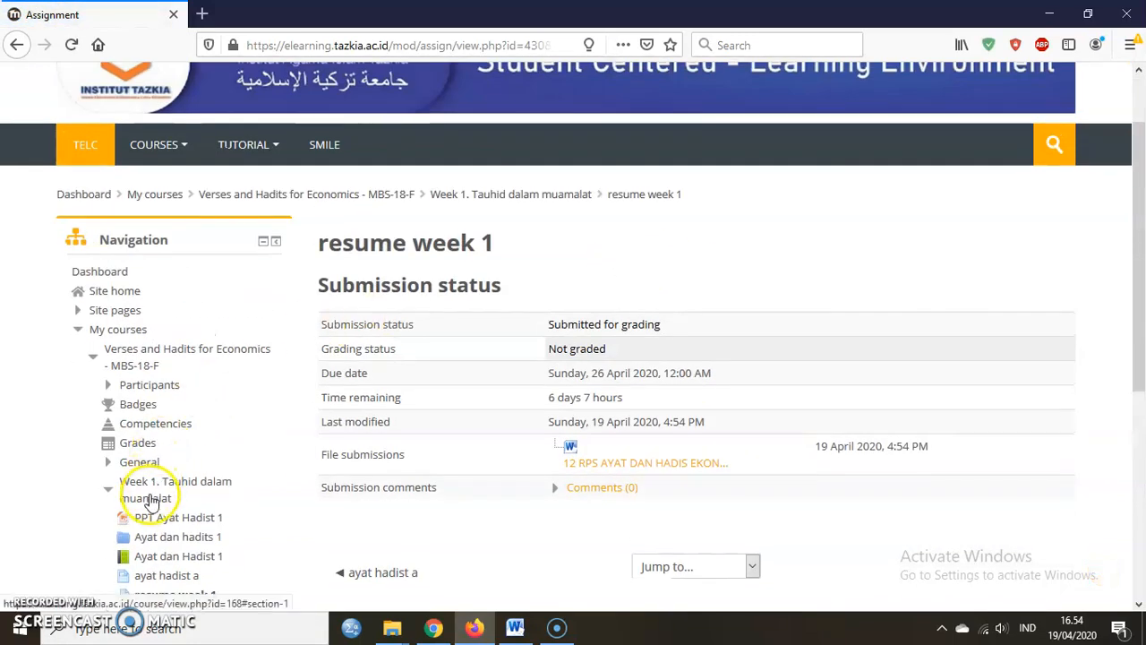
scroll(159, 470, "down", 2)
left_click(156, 192)
left_click(185, 298)
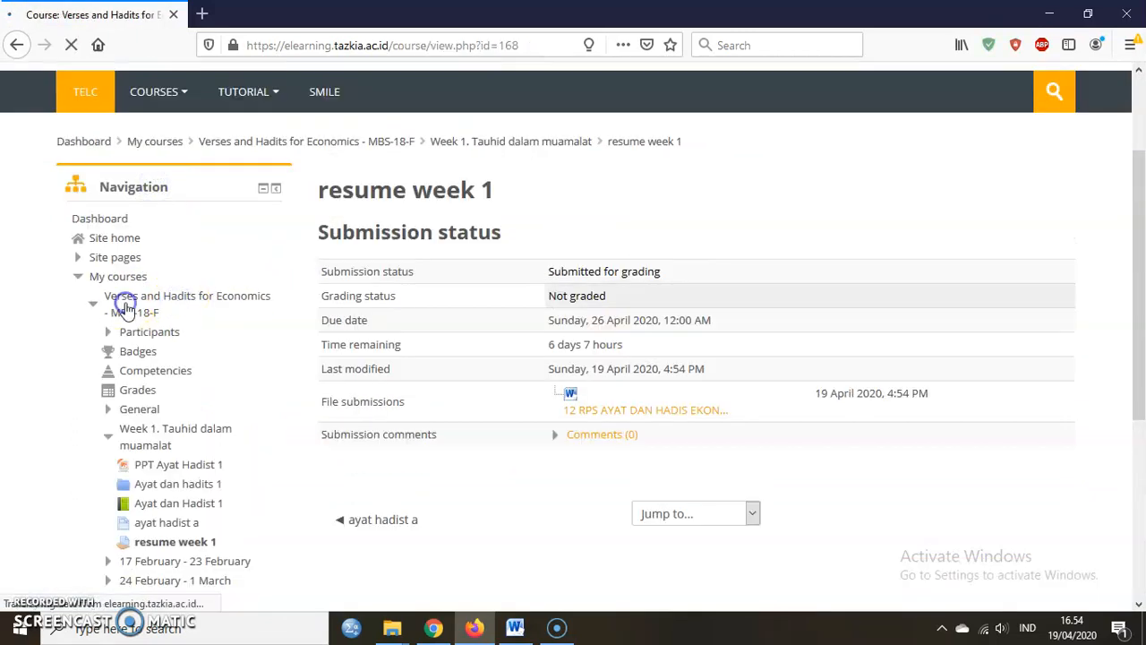
scroll(1125, 435, "down", 5)
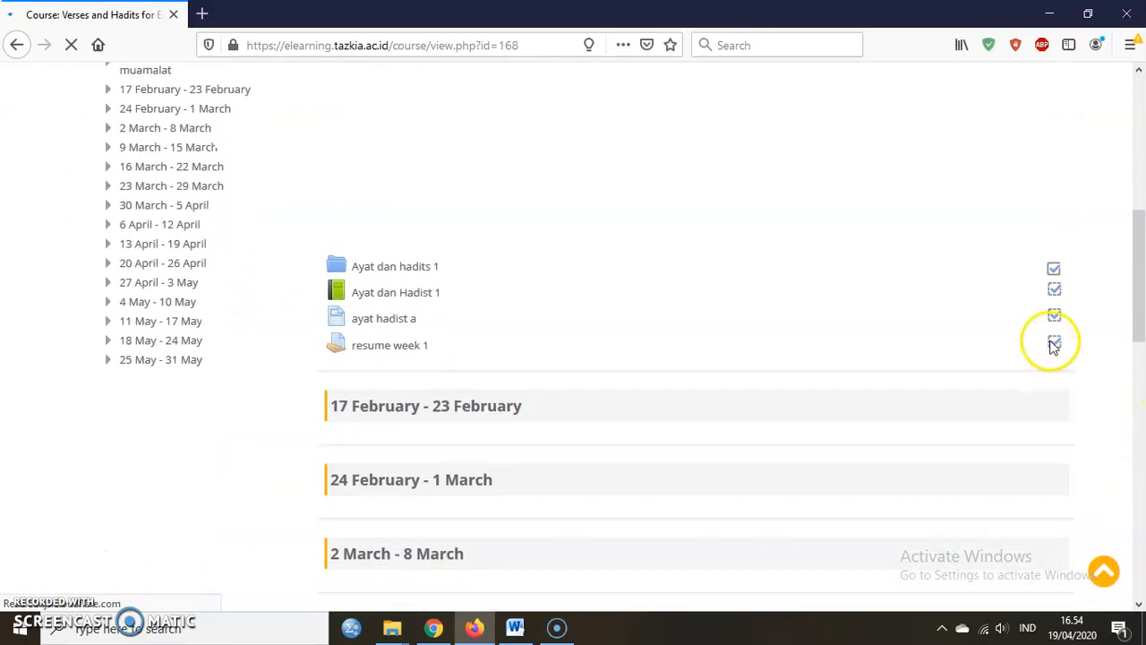
left_click(1055, 345)
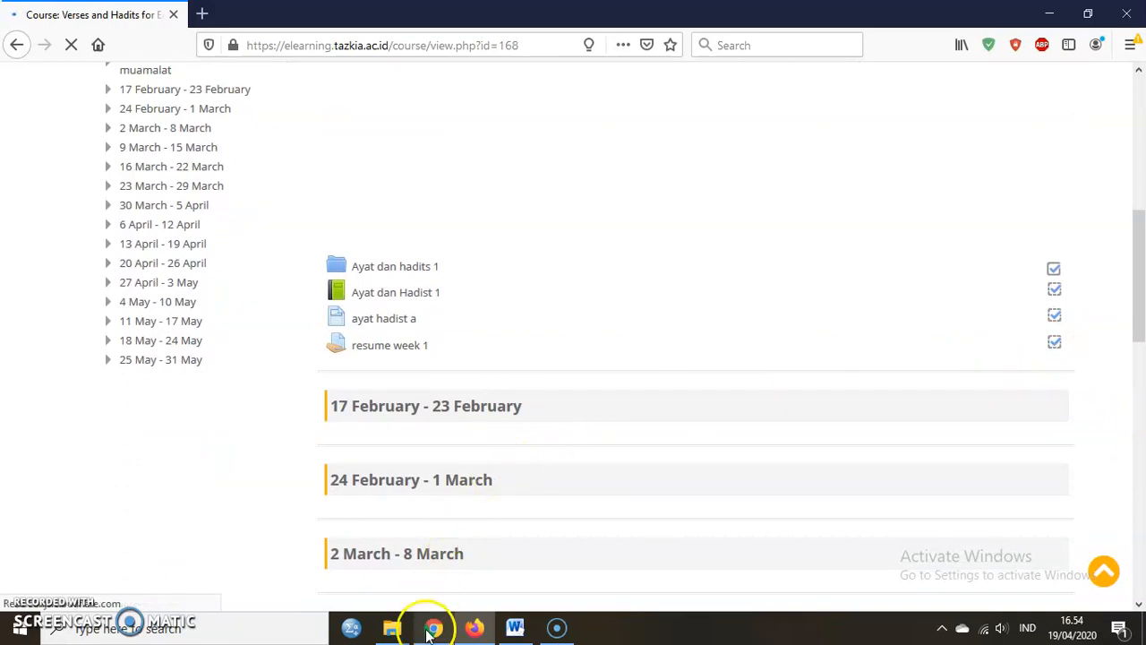
- Switch to the course page in Google Chrome
mouse_move(428, 633)
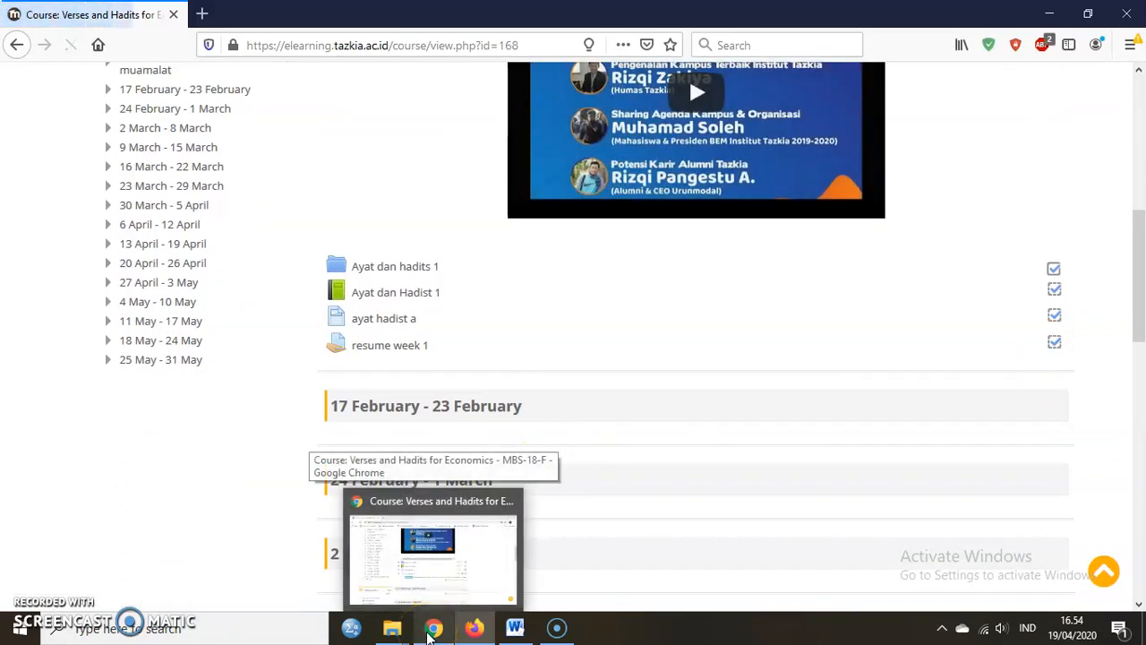